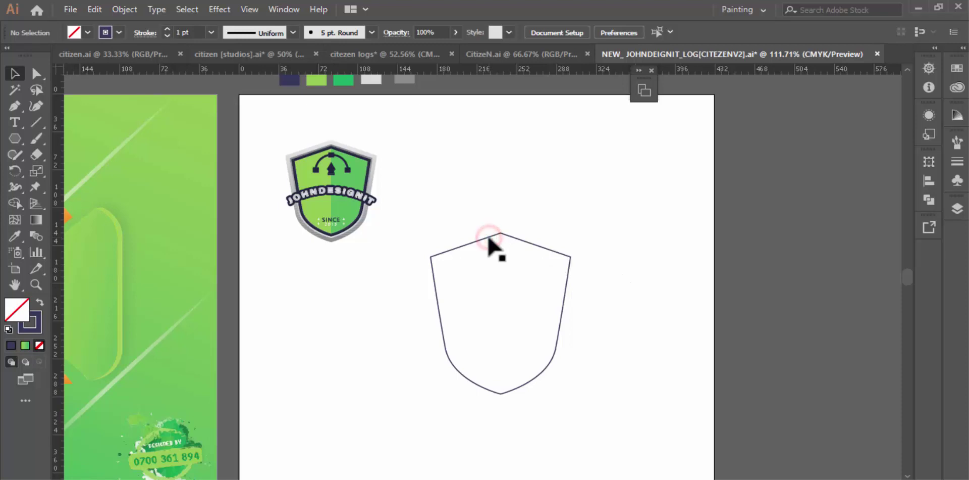
Swap the large shield outline's fill and stroke to give it a solid navy fill and no stroke
drag(489, 220, 518, 272)
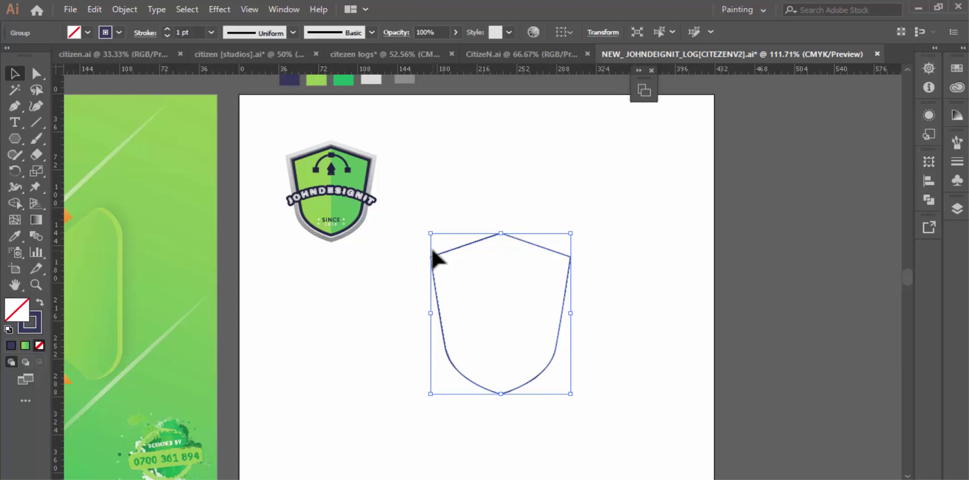
scroll(465, 206, up, 1)
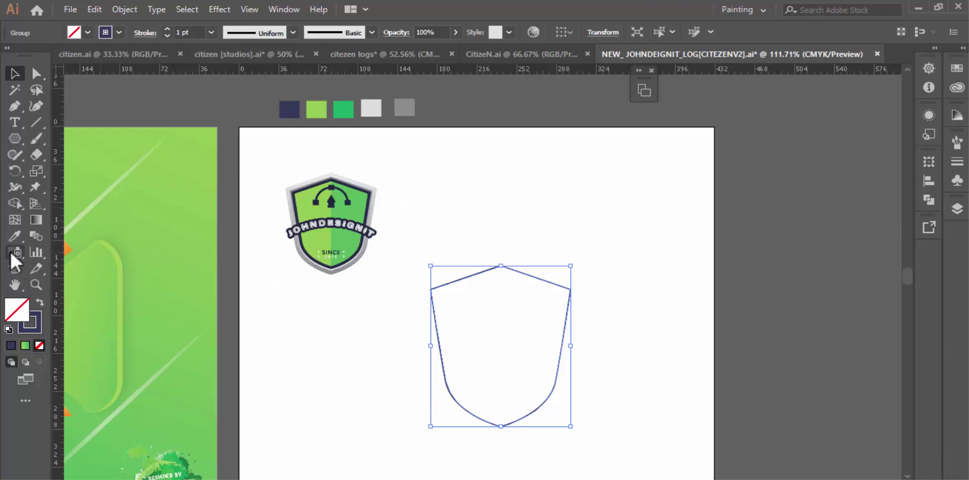
click(14, 236)
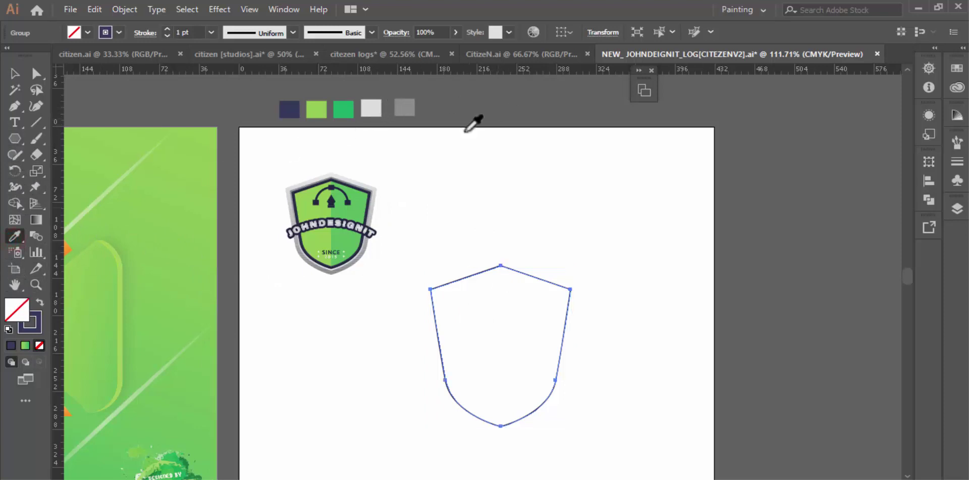
click(40, 306)
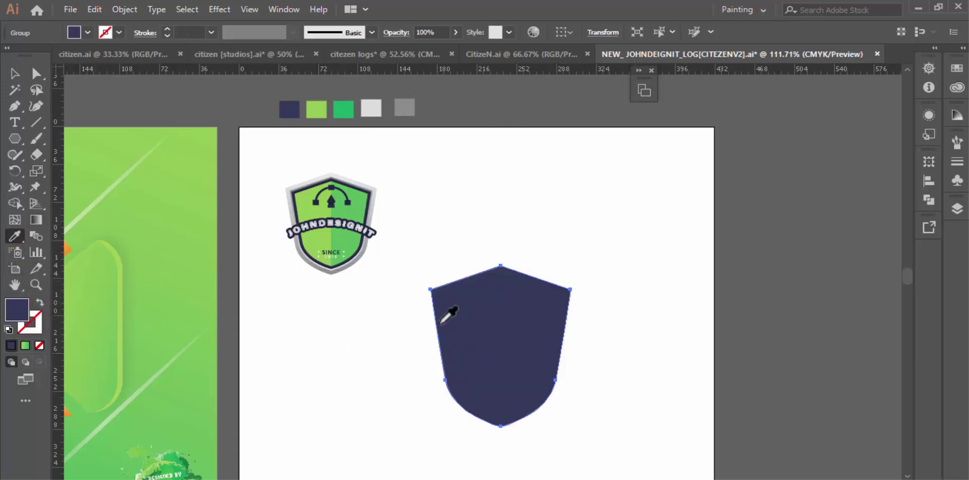
Apply a linear gradient fill to the large shield, keeping the gradient settings clear of the artwork
double_click(37, 219)
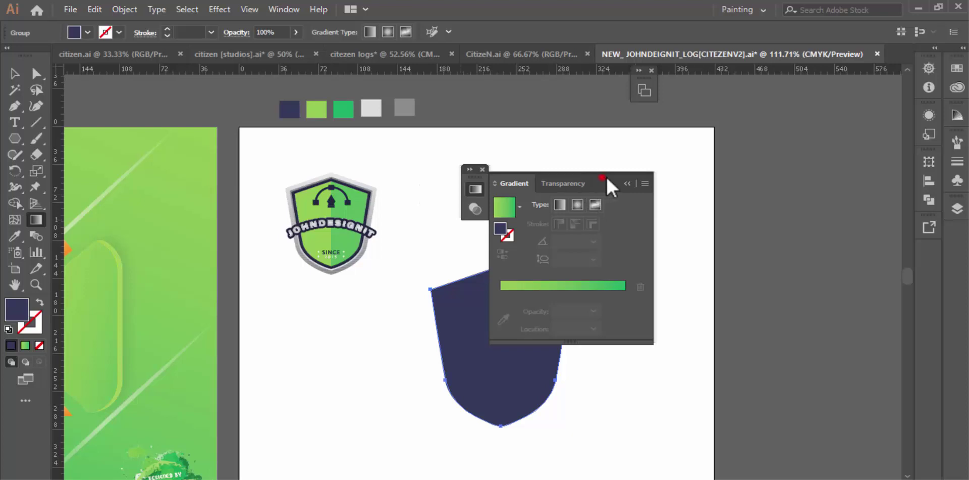
drag(608, 177, 722, 169)
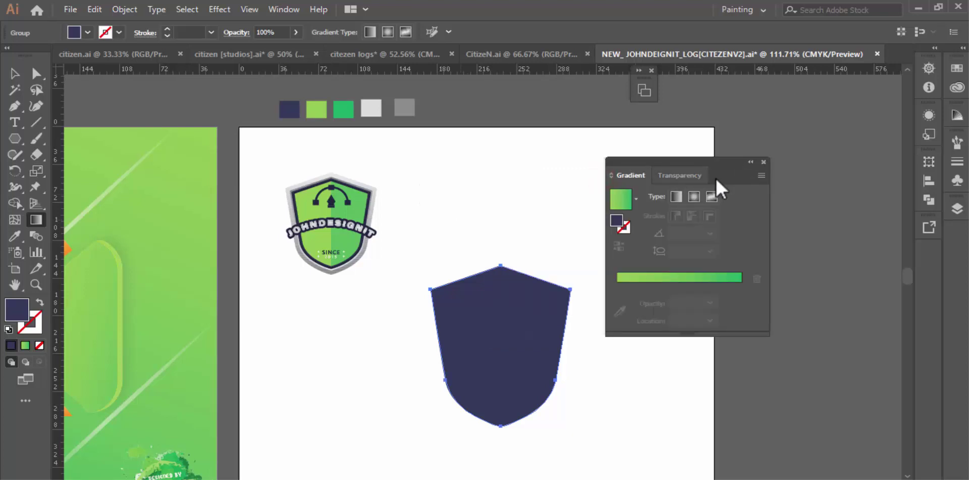
click(624, 277)
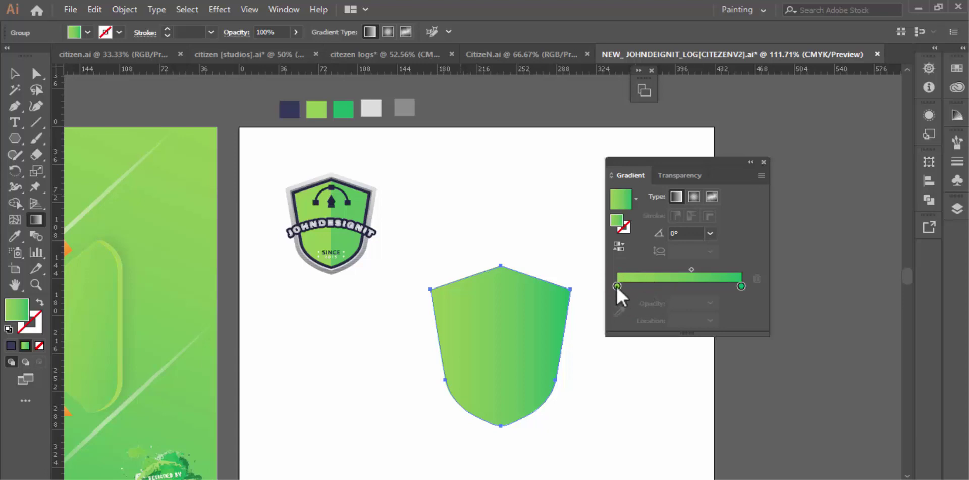
Recolour the shield's gradient stops by sampling the light grey swatch for the start and the darker grey swatch for the end
click(616, 285)
double_click(617, 285)
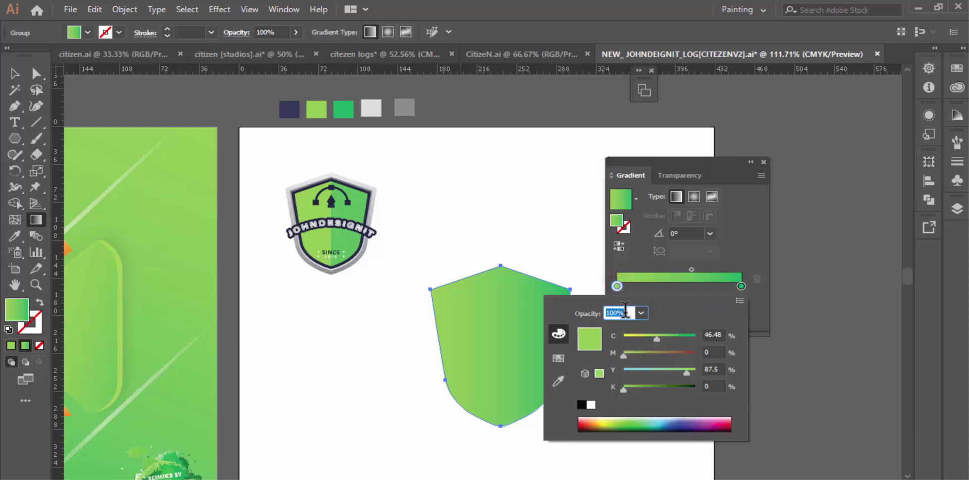
click(558, 381)
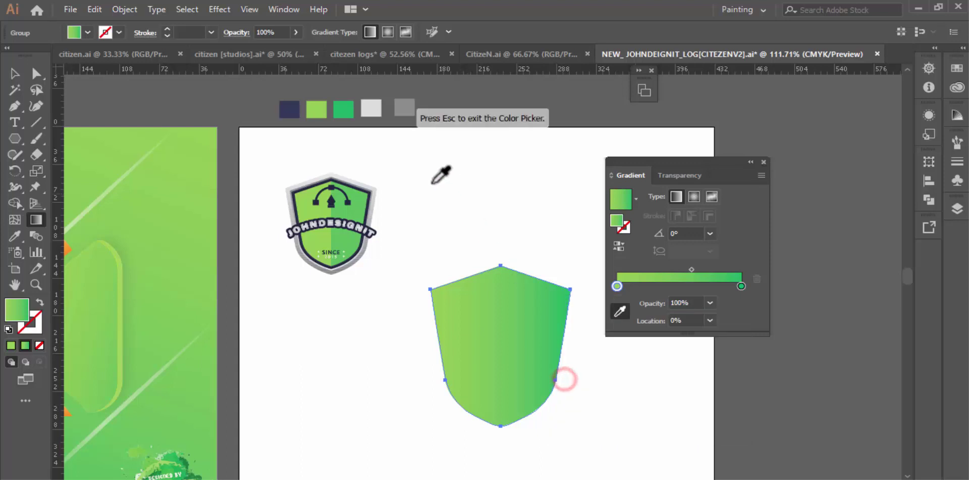
click(373, 109)
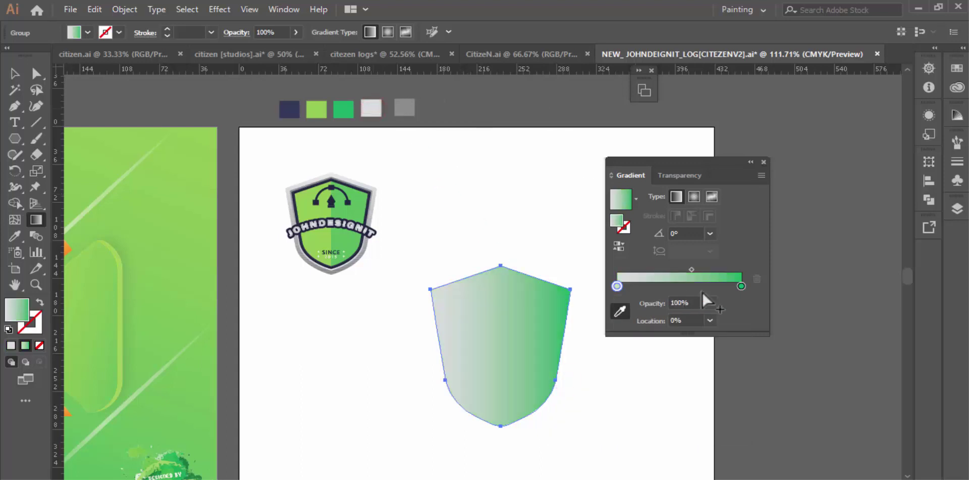
double_click(741, 286)
click(558, 379)
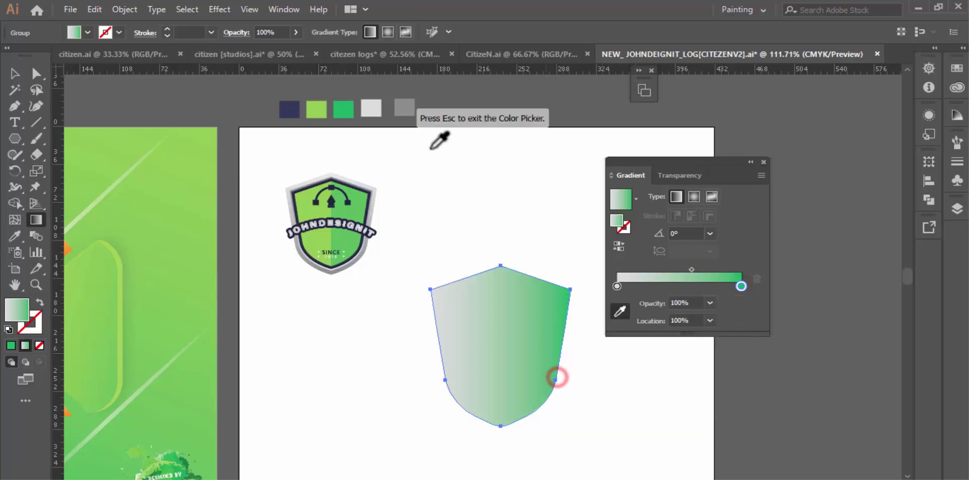
click(405, 106)
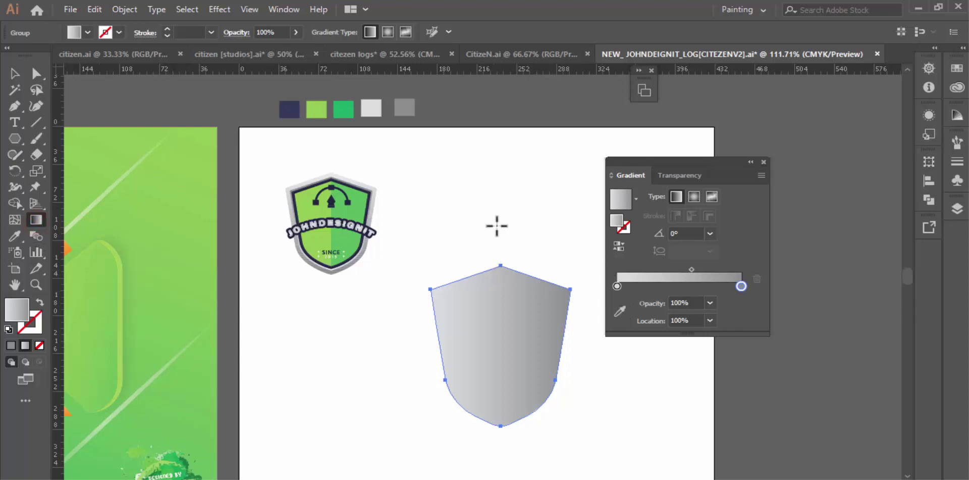
Redirect the shield's gradient diagonally downward at about -68.8°, with light grey above and darker grey below, and deselect it
drag(492, 251, 531, 417)
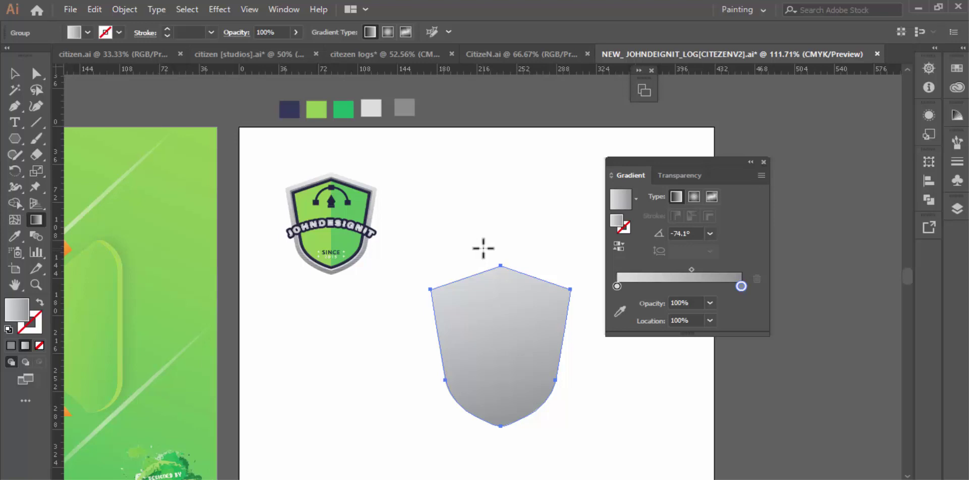
drag(478, 244, 580, 411)
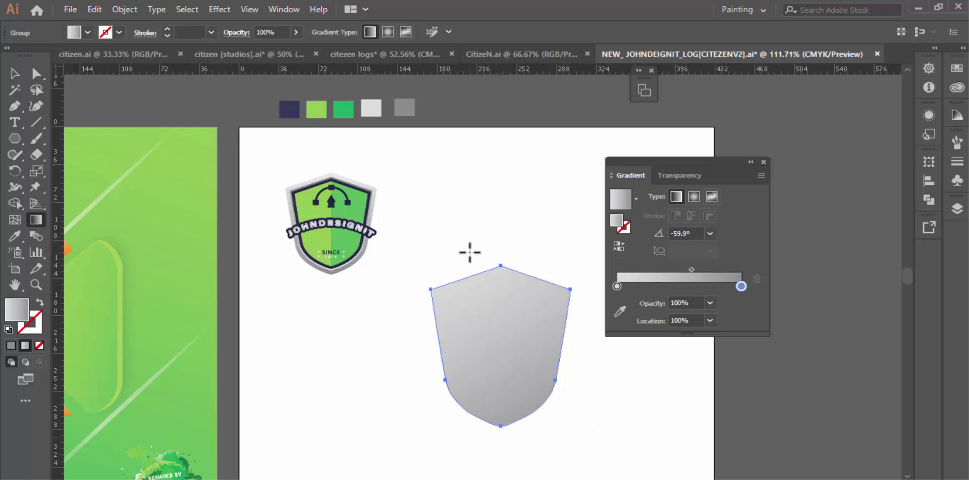
drag(471, 249, 542, 426)
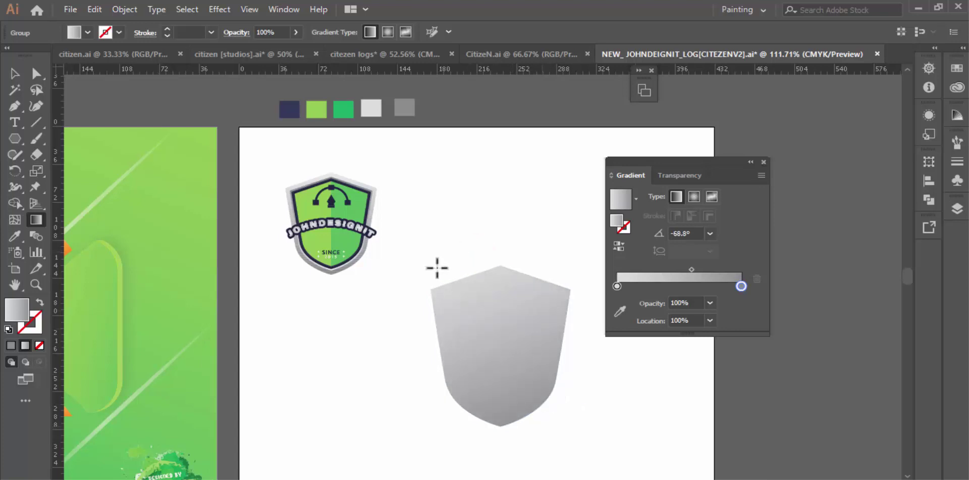
click(13, 75)
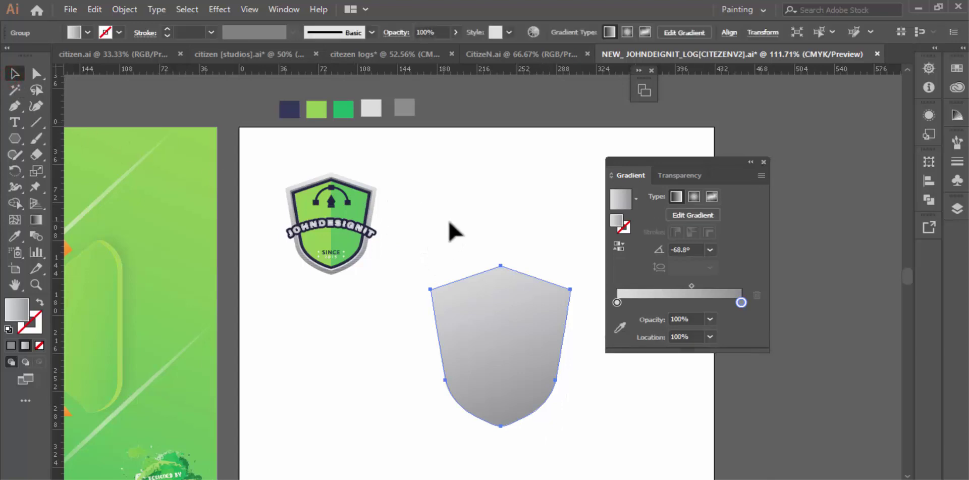
click(450, 221)
Paste a copy of the grey shield in front and scale it down slightly about its centre, leaving an even rim
click(502, 297)
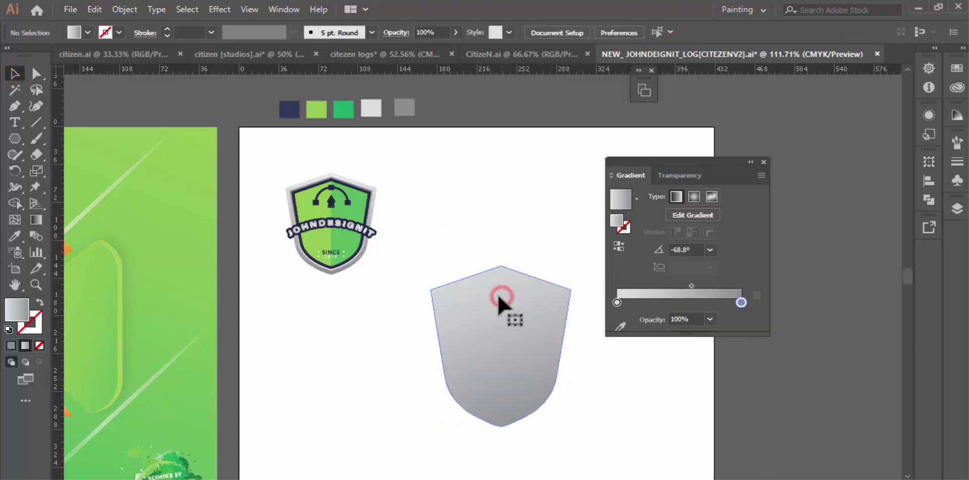
click(95, 9)
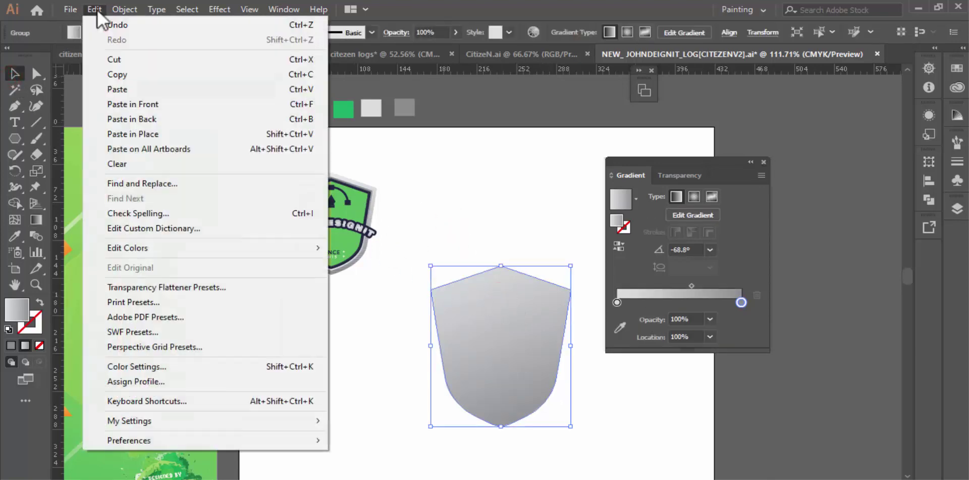
click(113, 74)
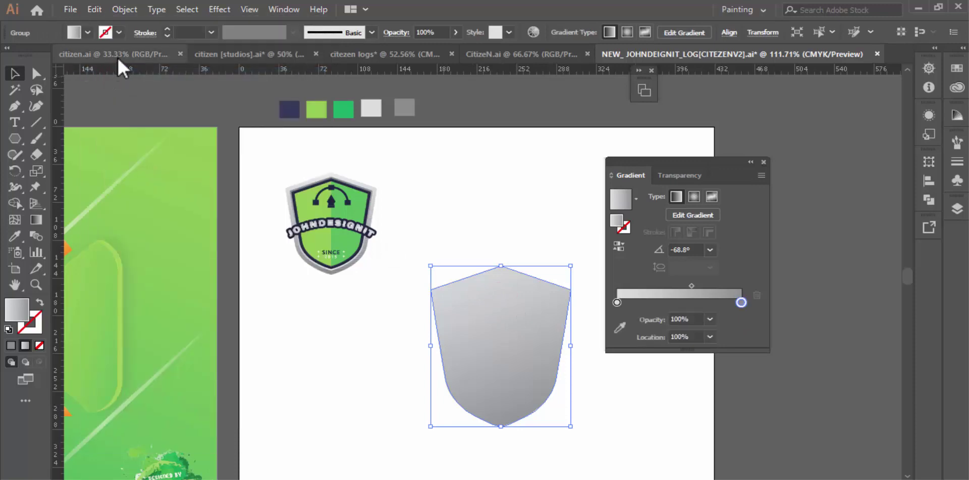
click(93, 9)
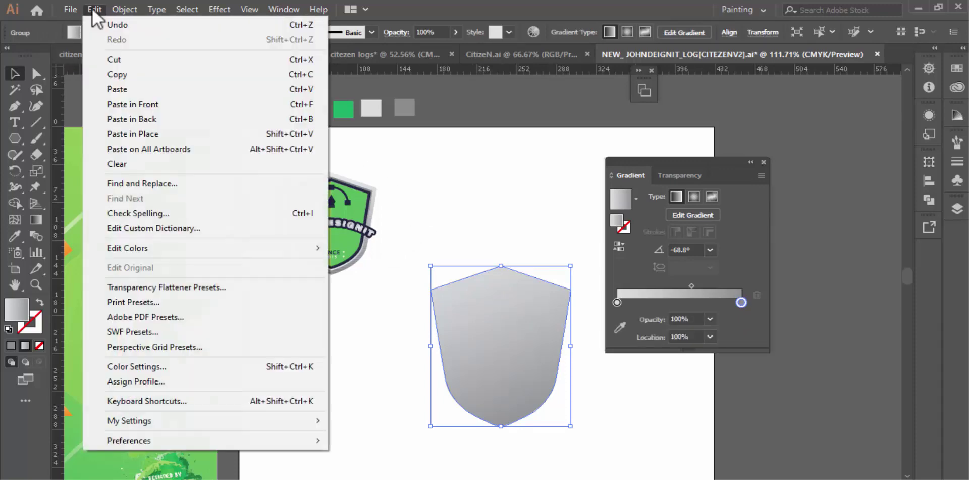
click(129, 106)
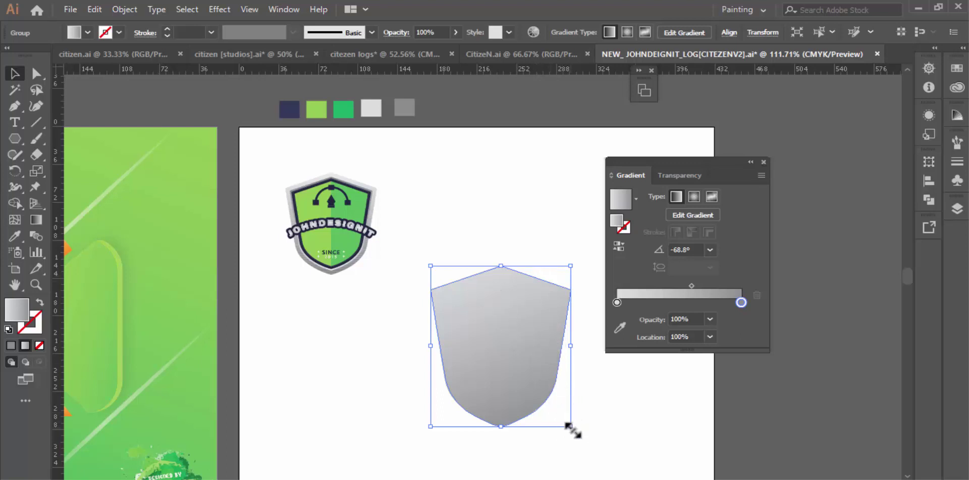
drag(570, 425, 563, 418)
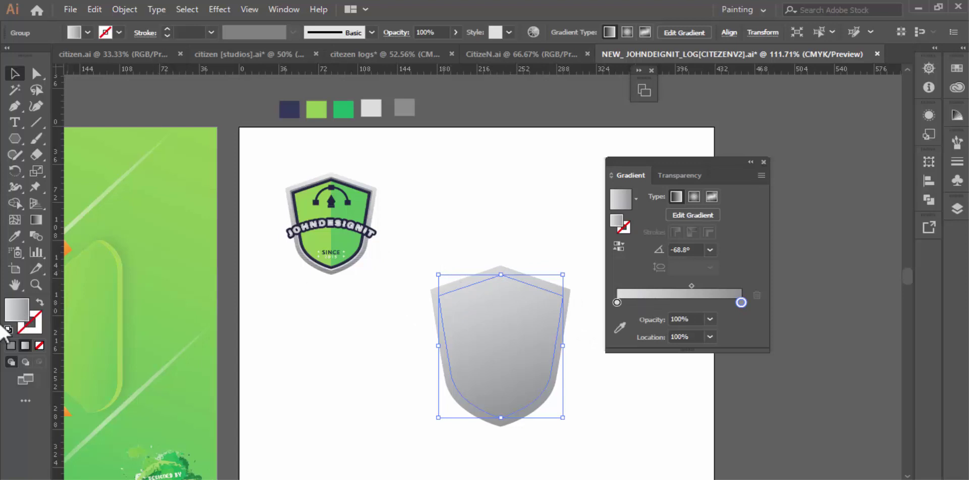
Reverse the inner shield's gradient to run upward at about 81°, with light grey below and darker grey above, and deselect it
click(36, 219)
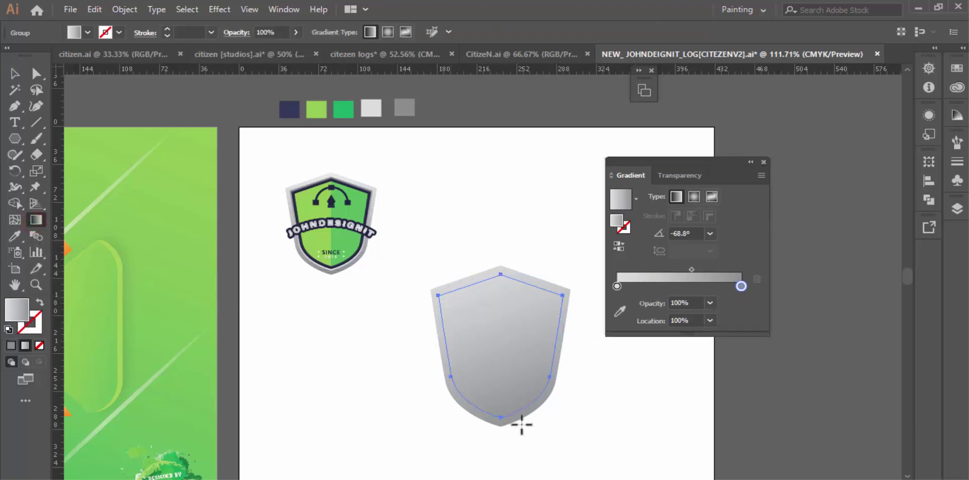
drag(525, 438, 506, 256)
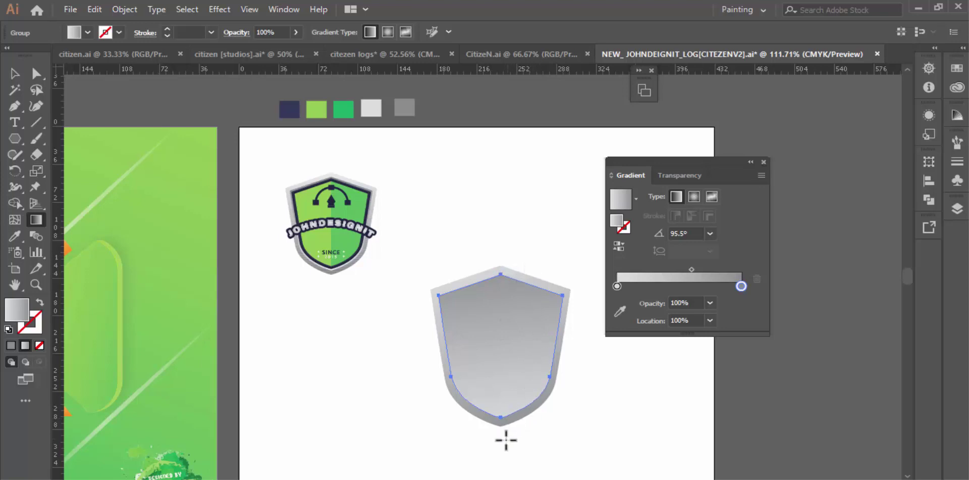
drag(504, 439, 523, 240)
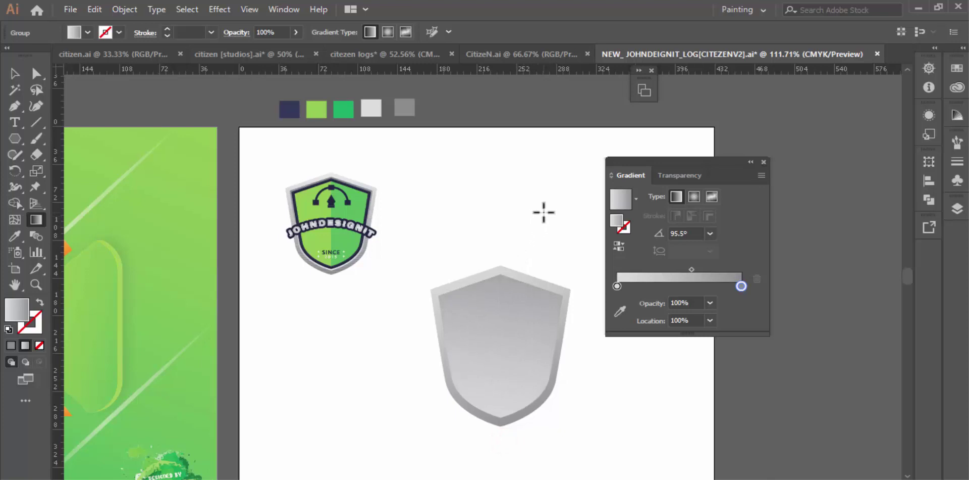
drag(544, 212, 544, 212)
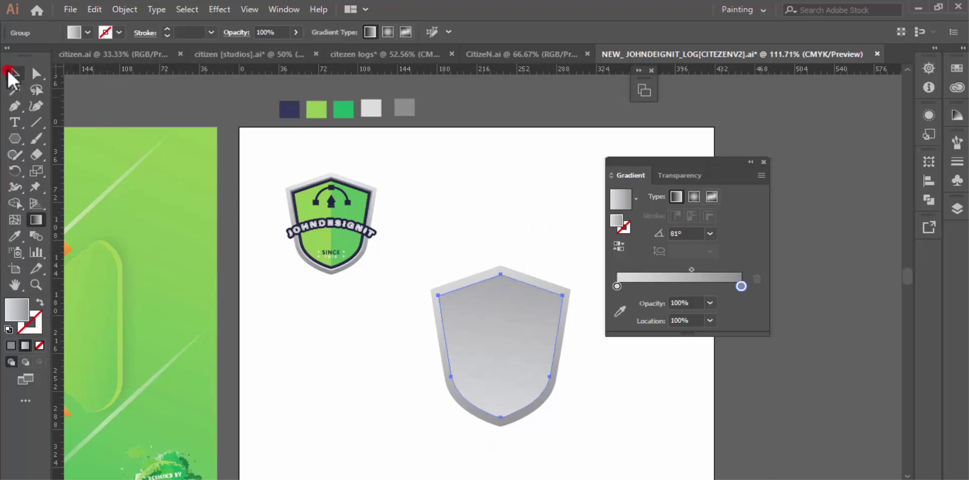
click(11, 71)
click(470, 212)
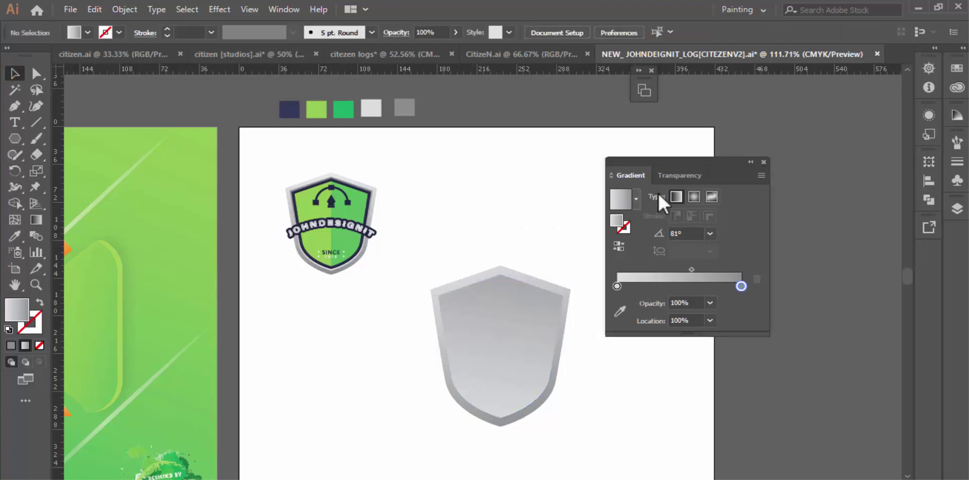
Copy the inner grey shield and paste the duplicate directly in front of it
drag(677, 159, 702, 158)
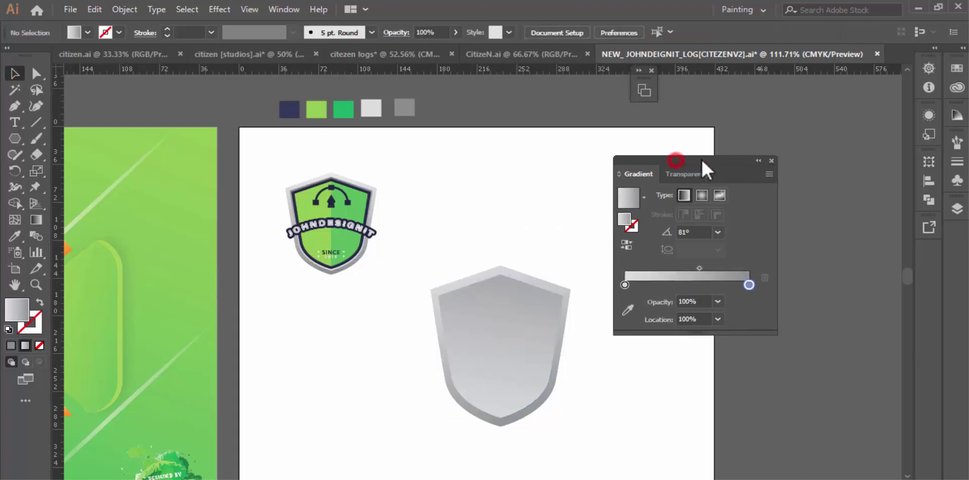
click(488, 303)
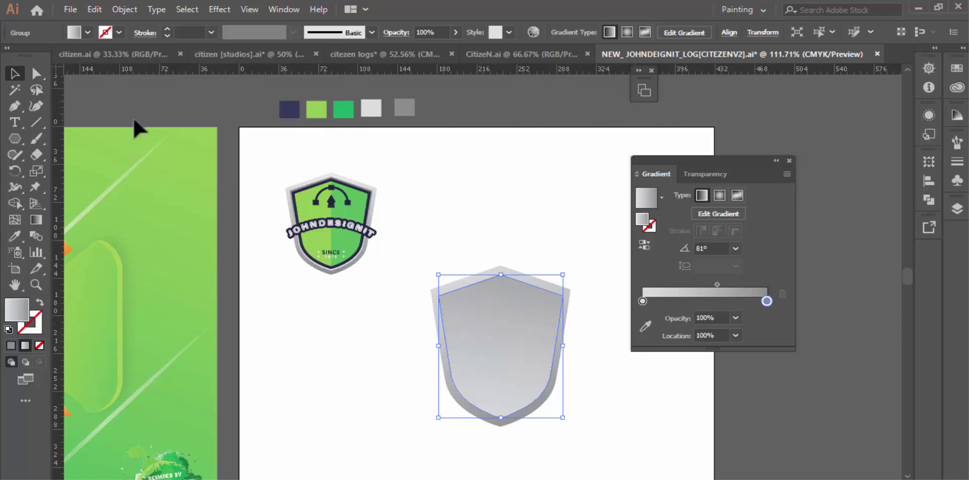
click(94, 10)
click(117, 75)
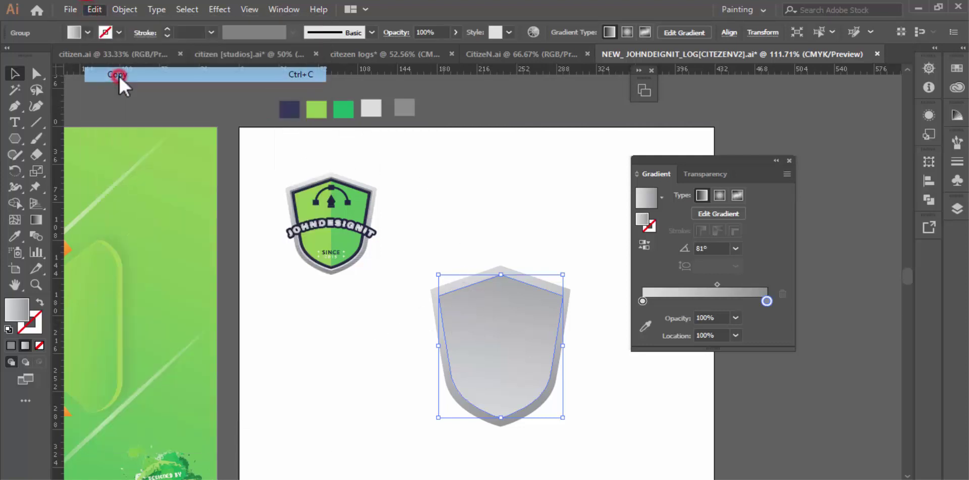
click(95, 10)
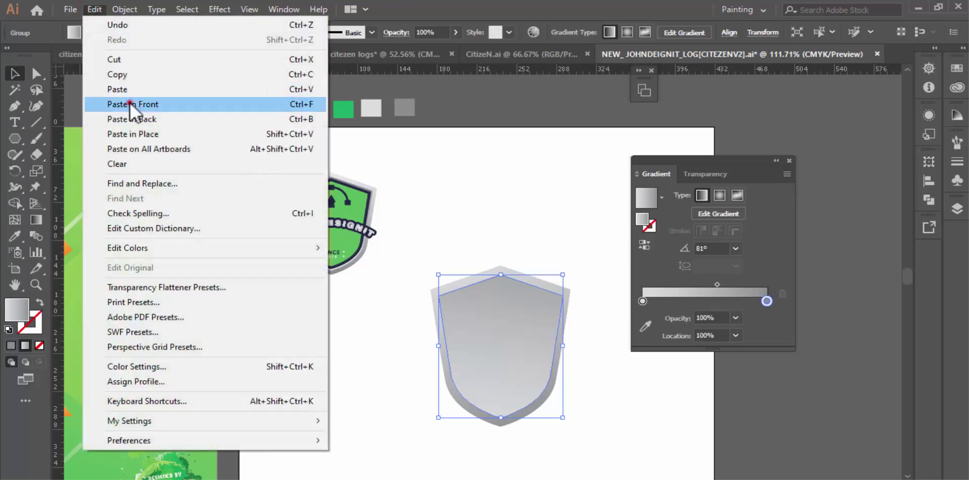
click(130, 103)
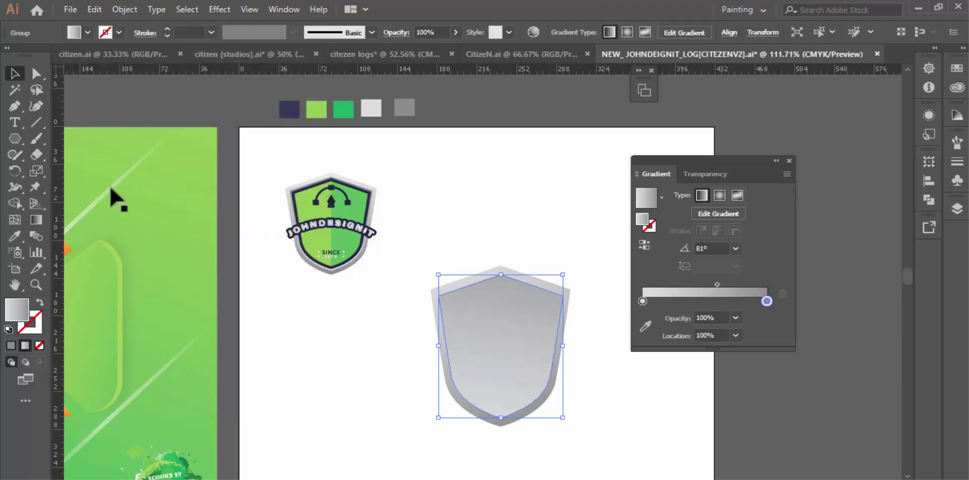
Fill the pasted inner shield with solid navy sampled from the navy swatch above the artboard
click(15, 234)
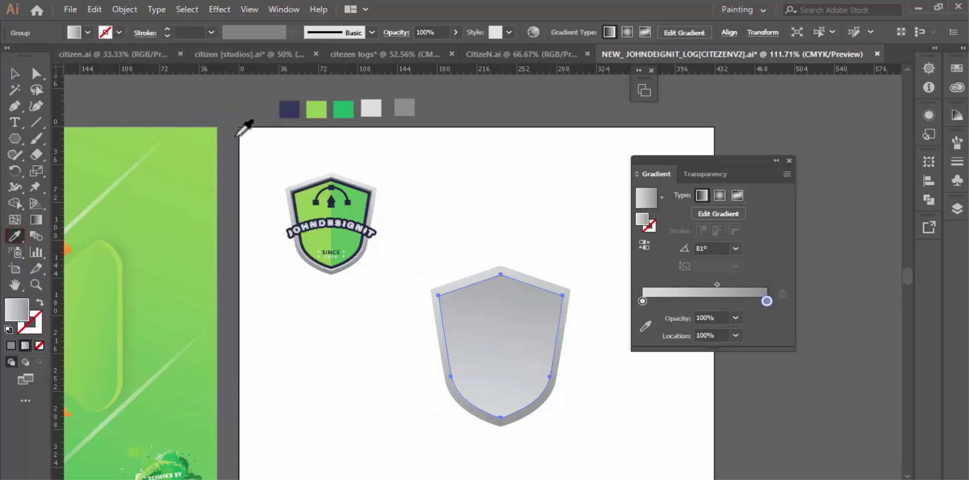
click(297, 108)
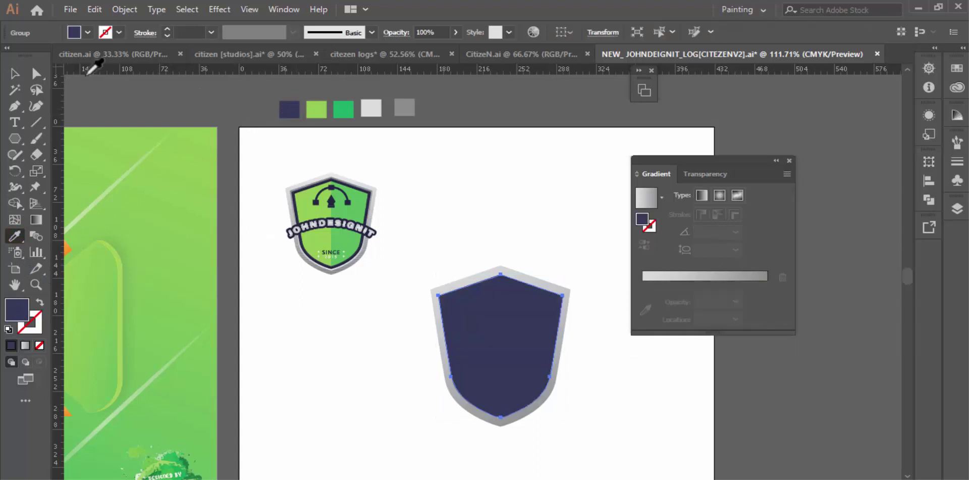
click(18, 73)
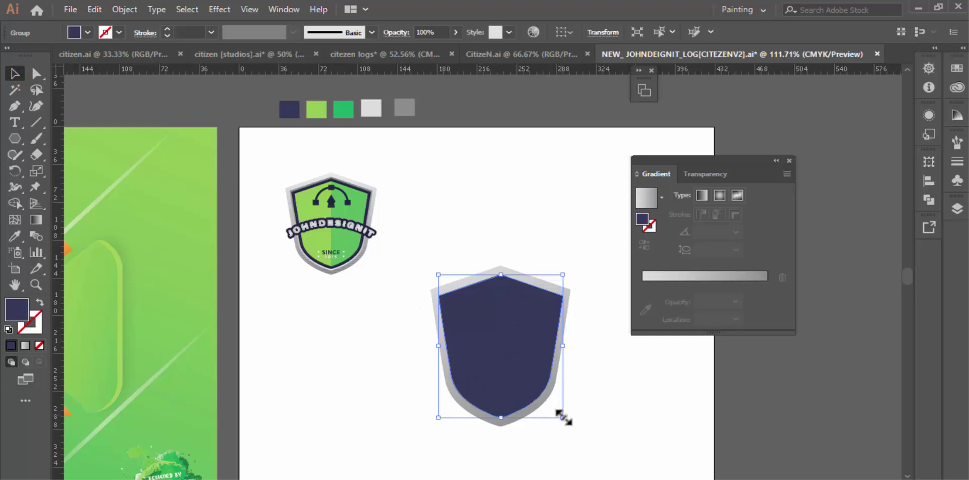
Scale the navy inner shield down slightly about its centre, leaving a thin light grey rim around it, and deselect it
drag(563, 416, 560, 414)
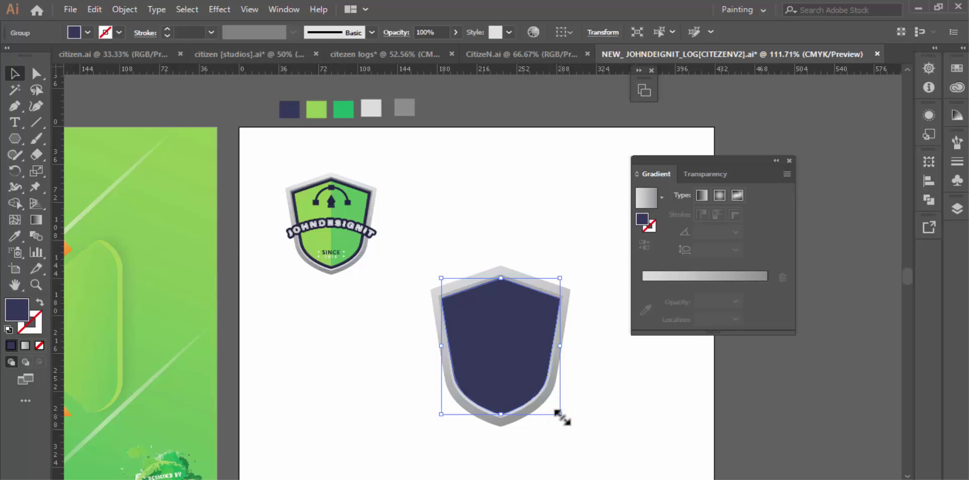
click(586, 394)
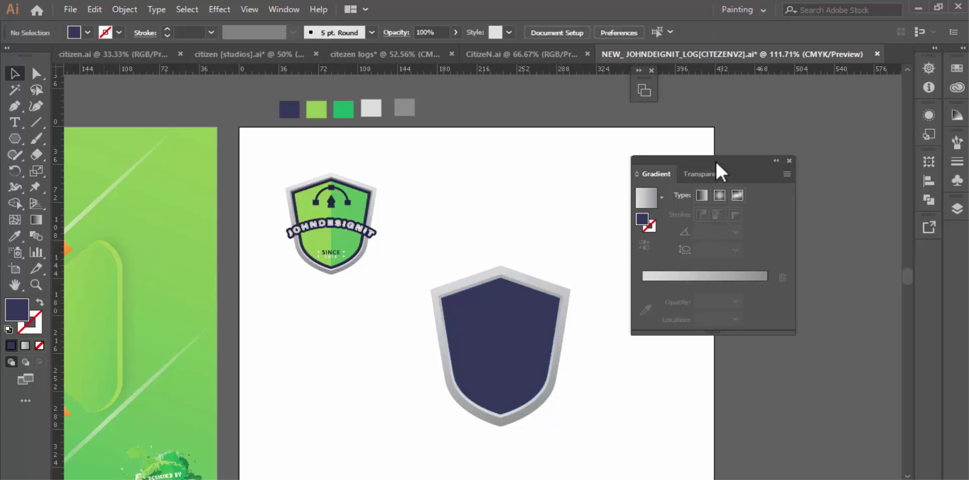
drag(716, 159, 780, 160)
Copy the navy inner shield and paste the duplicate directly in front of it
click(35, 282)
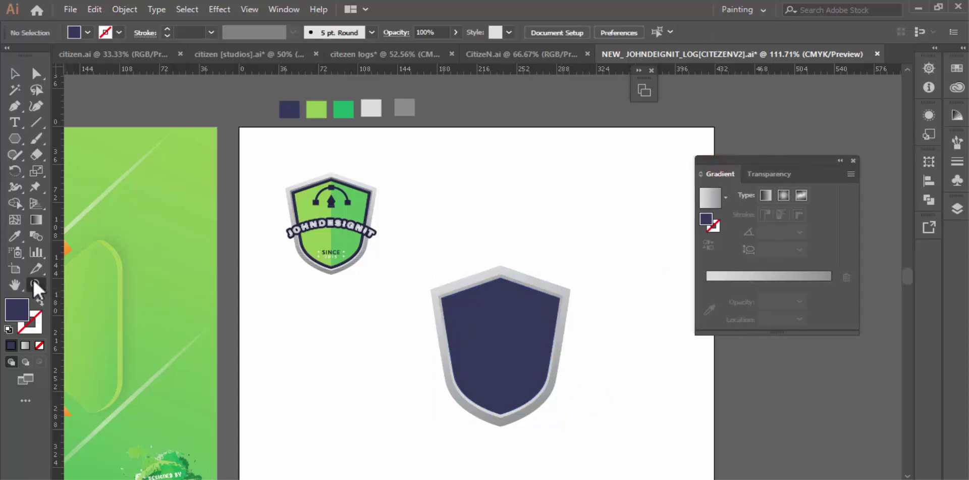
click(515, 348)
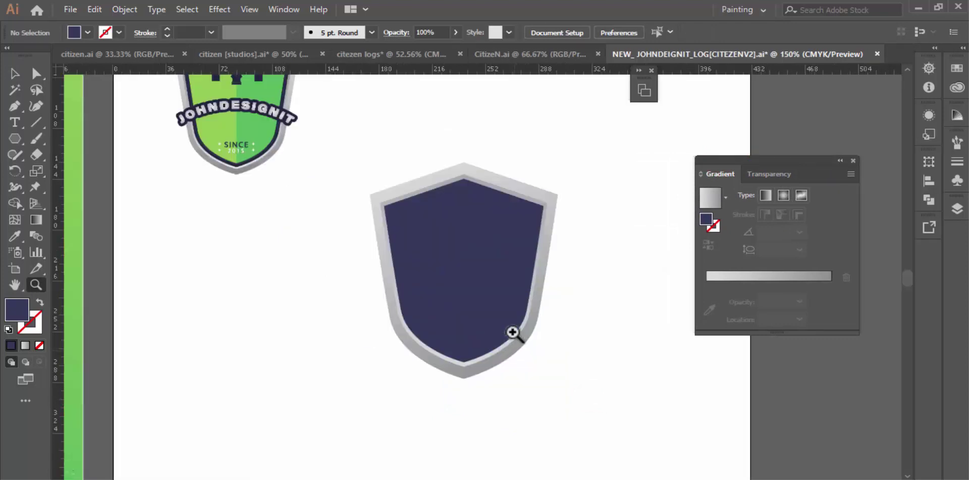
scroll(527, 323, up, 2)
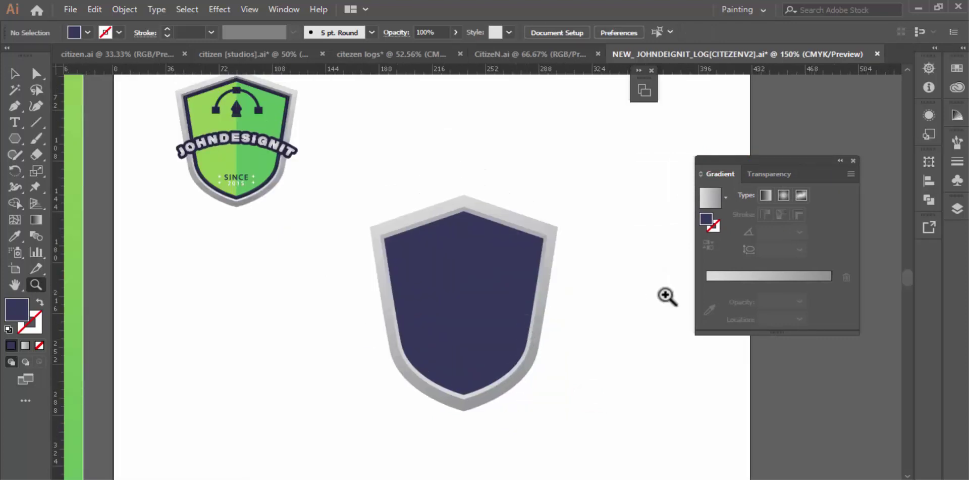
drag(747, 159, 768, 156)
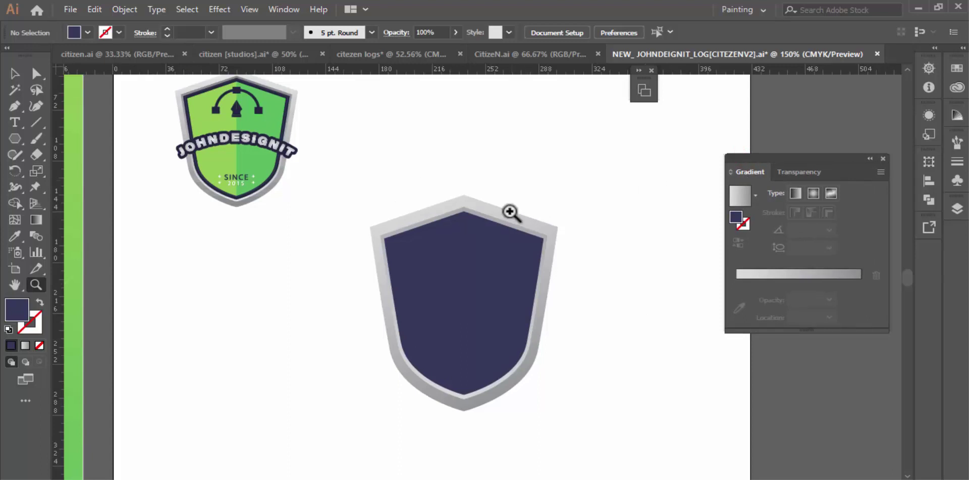
scroll(504, 217, up, 4)
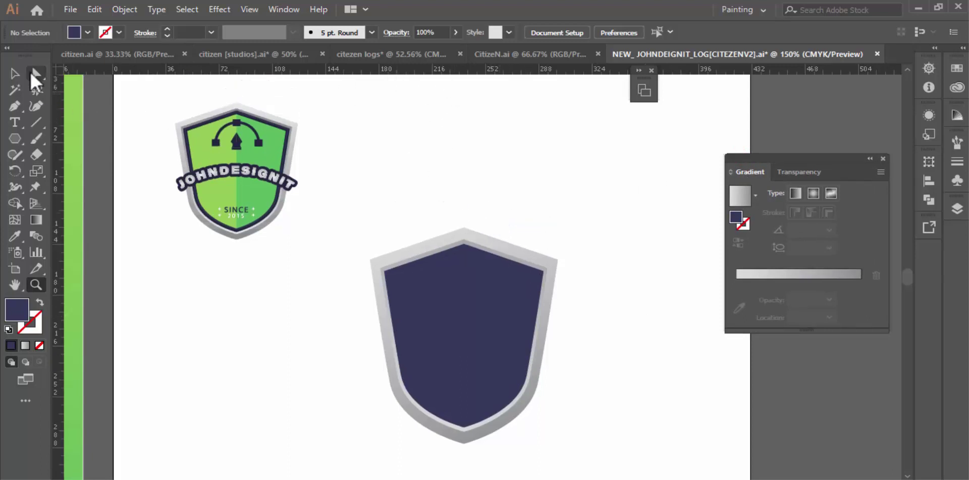
click(8, 76)
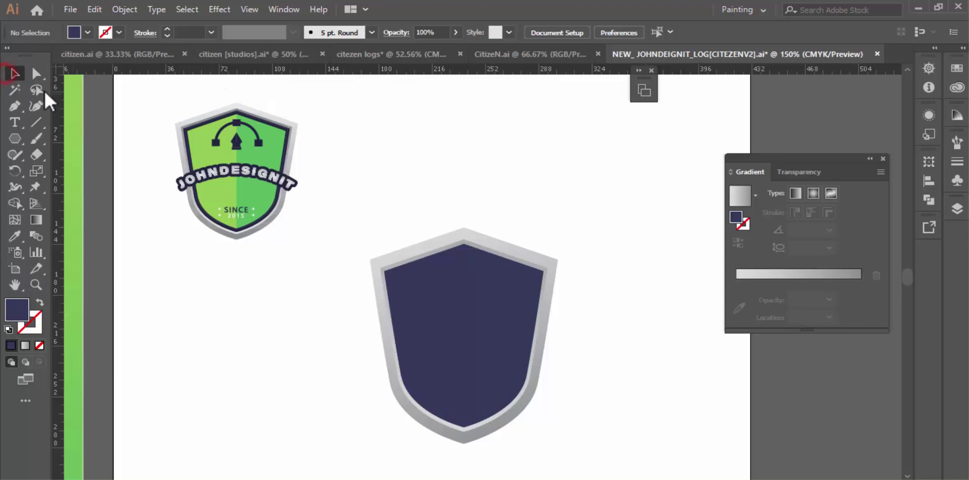
click(436, 284)
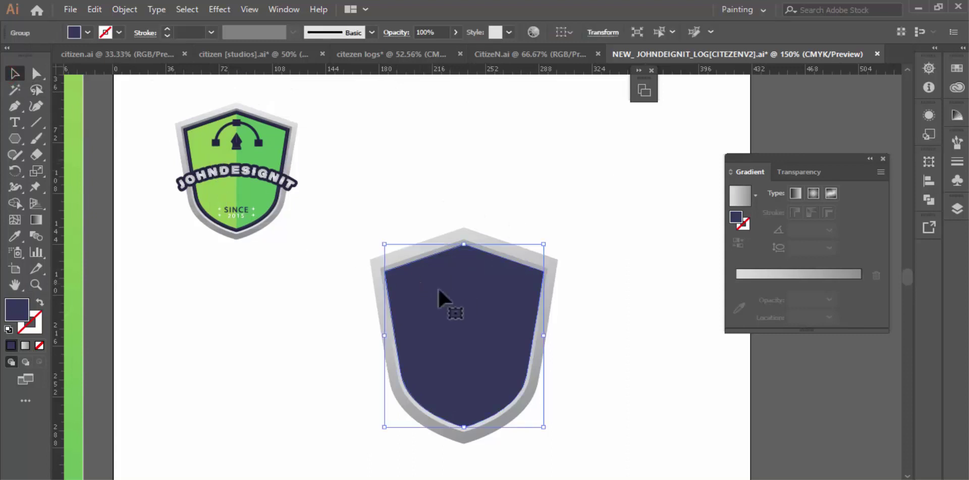
click(95, 9)
click(119, 73)
click(94, 9)
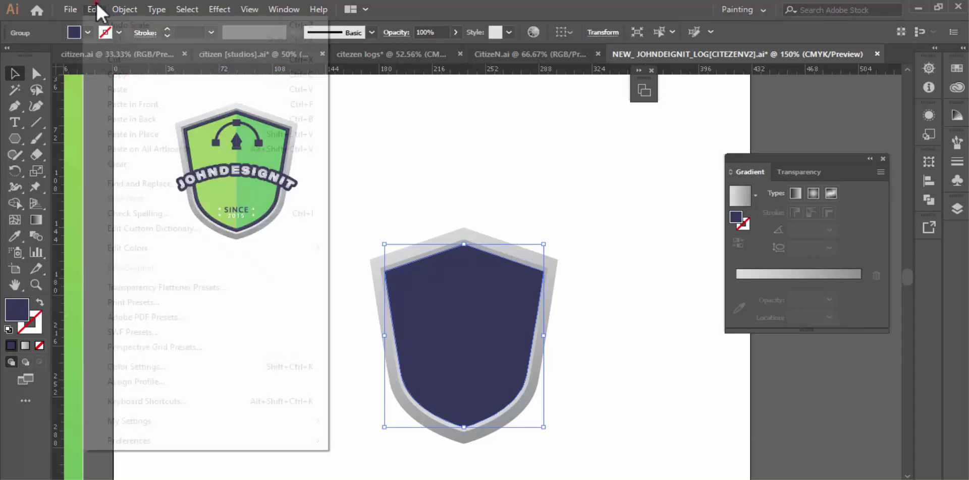
click(125, 104)
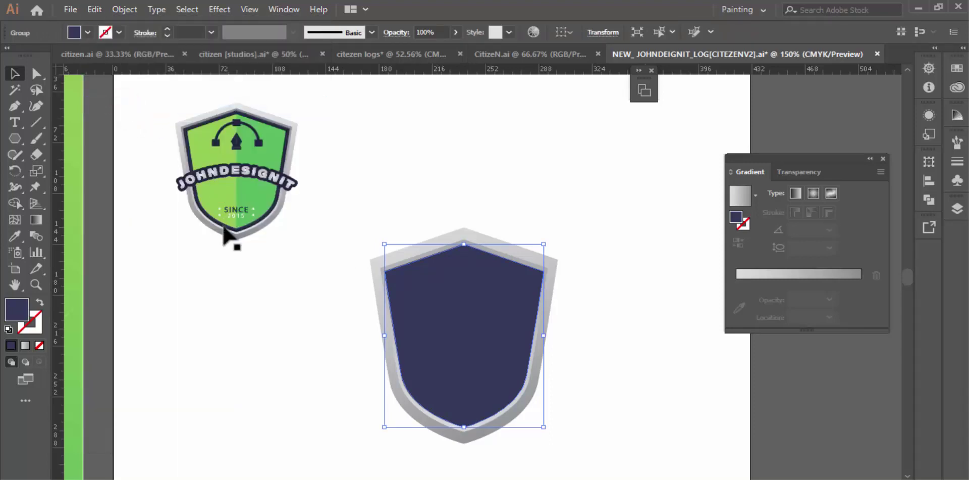
Fill the pasted front shield with the light green sampled from the swatch above the artboard
scroll(282, 246, up, 1)
scroll(281, 247, up, 5)
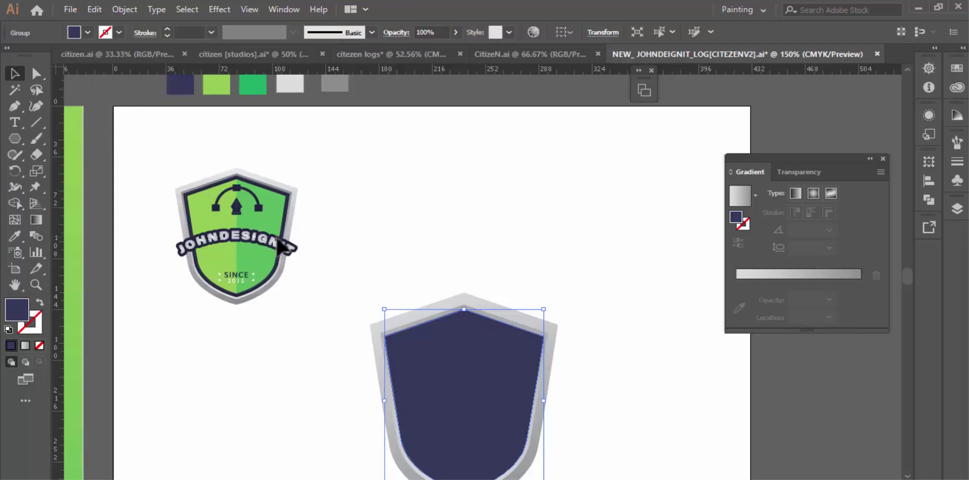
click(15, 236)
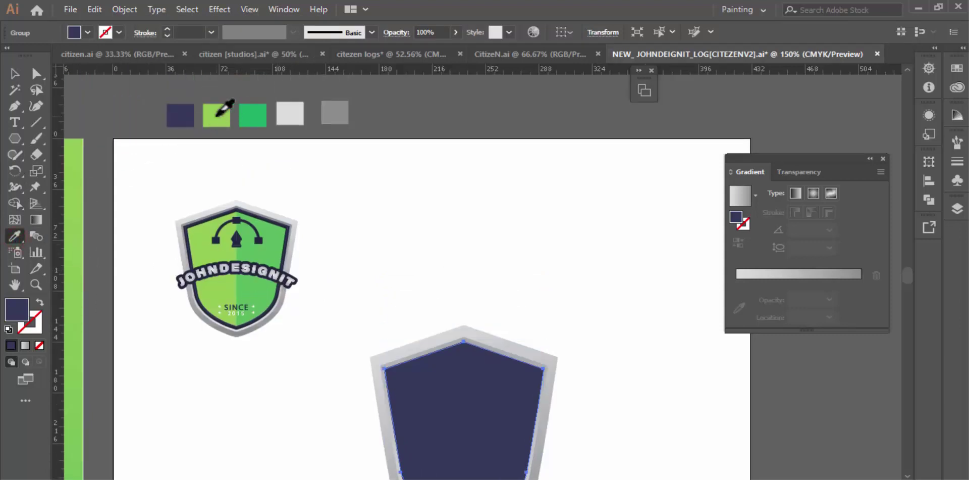
click(212, 121)
scroll(482, 270, down, 2)
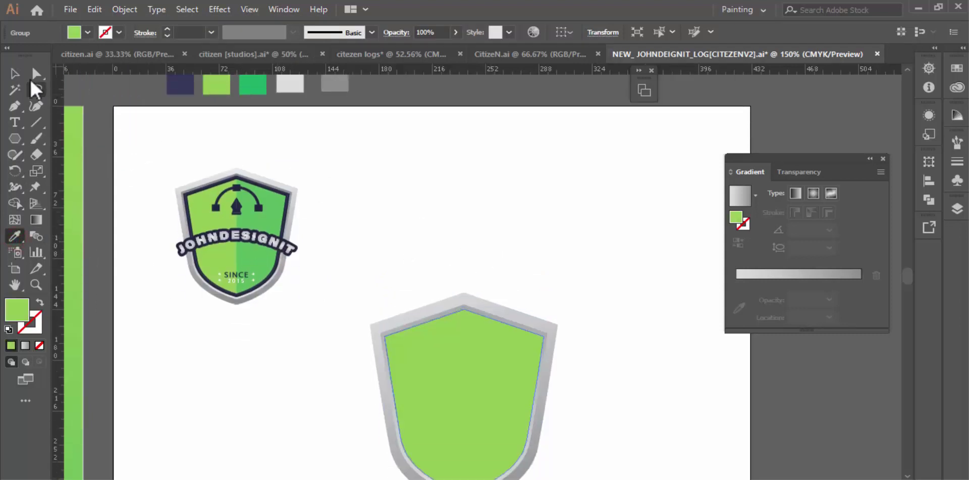
Scale the light green shield down slightly about its centre, leaving an even navy border around it, and deselect it
click(15, 74)
scroll(602, 358, down, 2)
scroll(595, 369, down, 2)
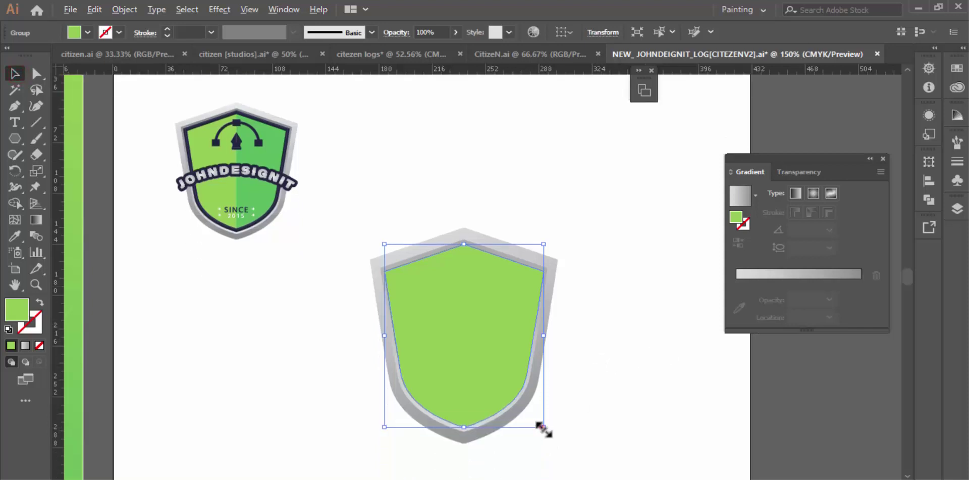
drag(543, 429, 542, 428)
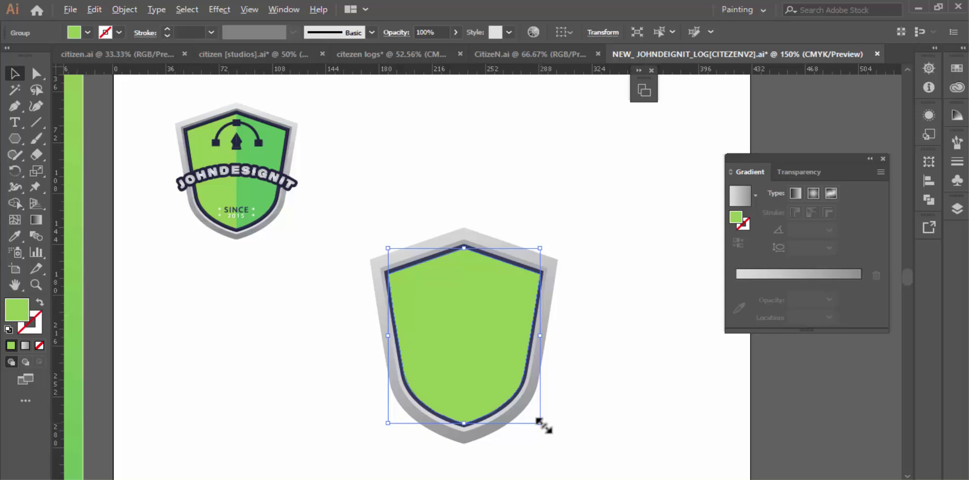
drag(543, 427, 543, 427)
drag(543, 427, 541, 425)
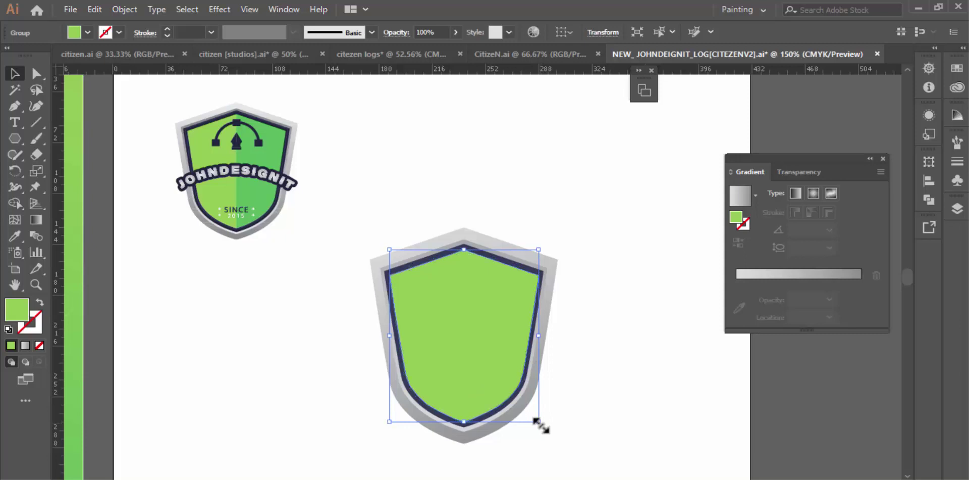
click(578, 374)
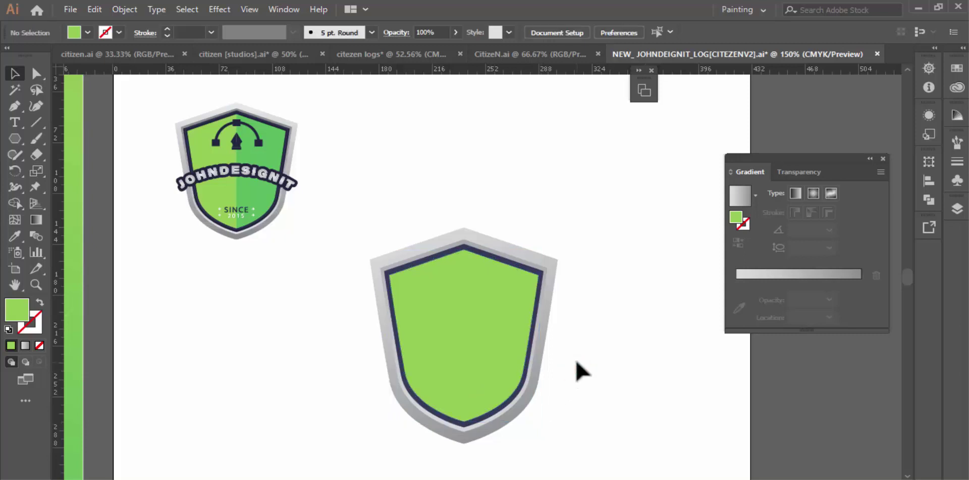
Copy the navy shield that lies behind the light green one
scroll(594, 313, down, 1)
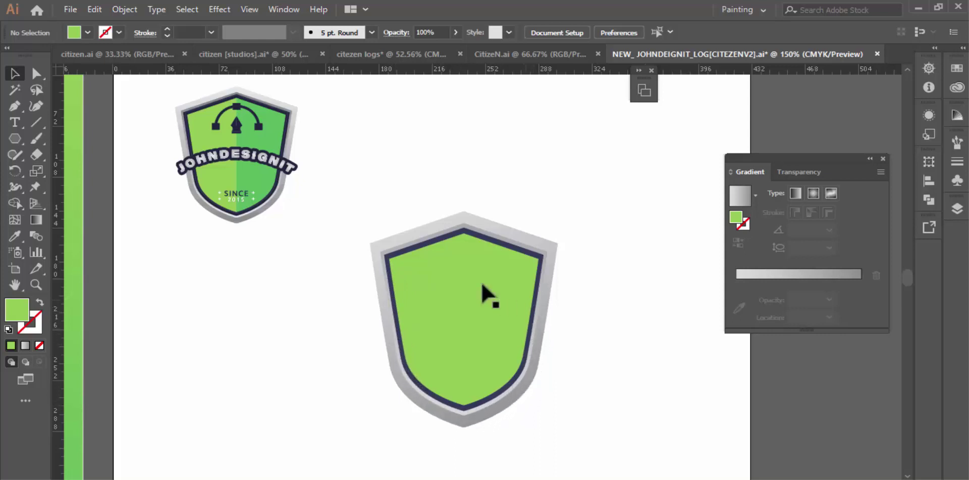
click(464, 231)
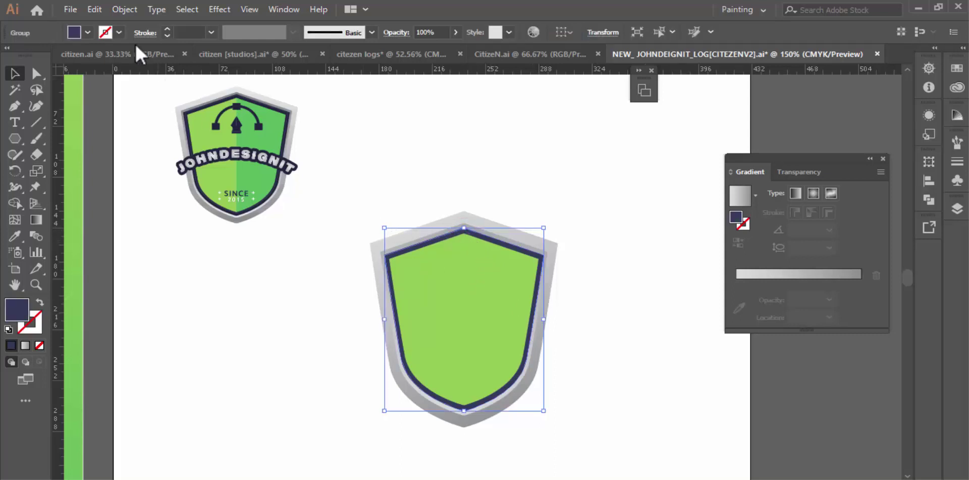
click(95, 9)
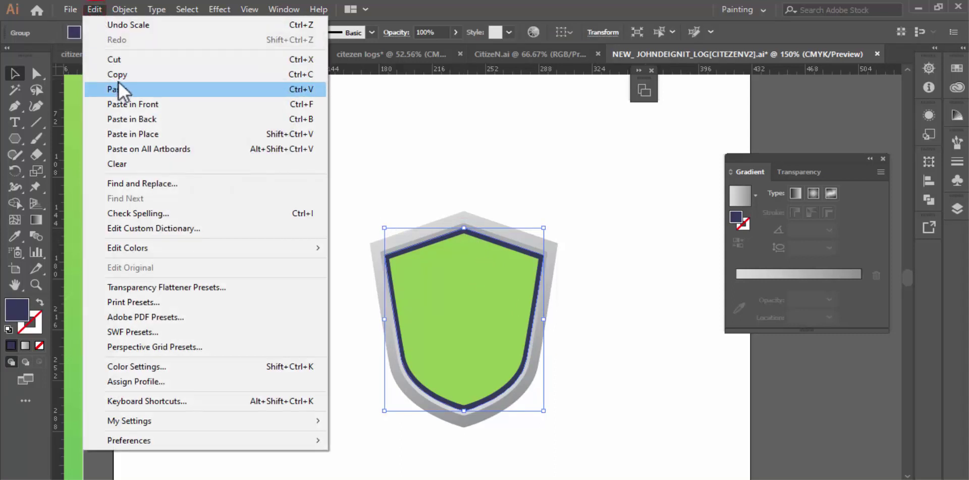
click(118, 75)
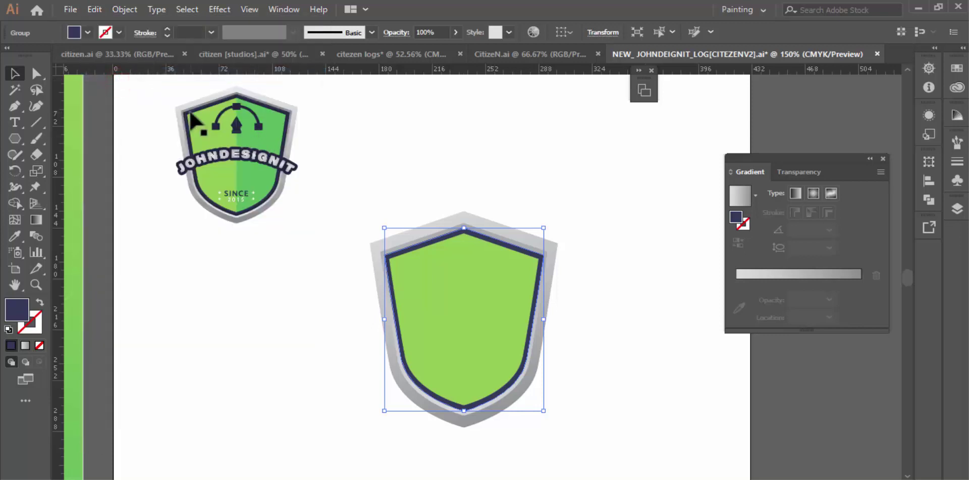
Hide the light green shield's group so that only the navy and grey shields show
click(441, 298)
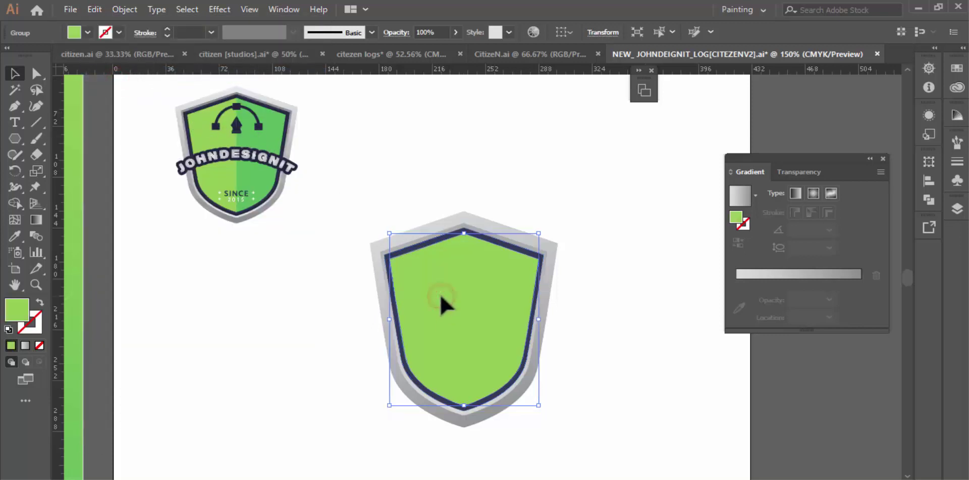
click(954, 208)
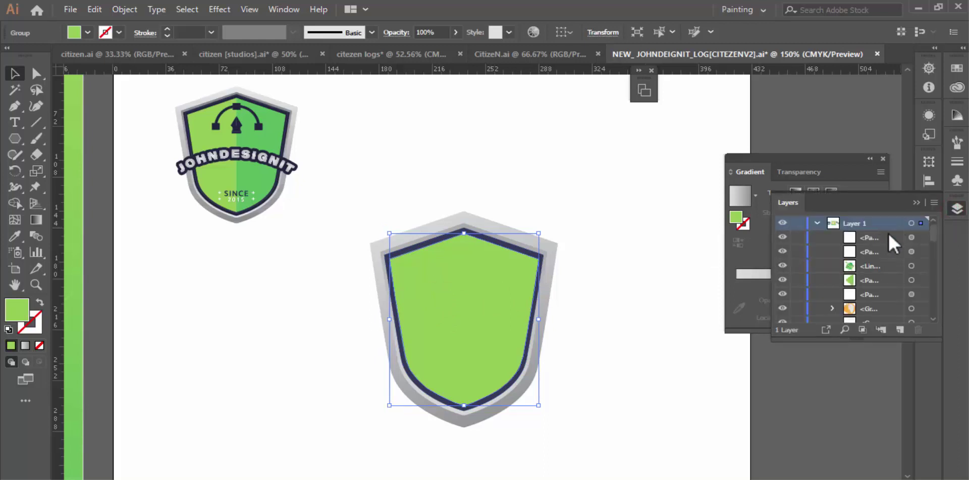
drag(932, 229, 934, 273)
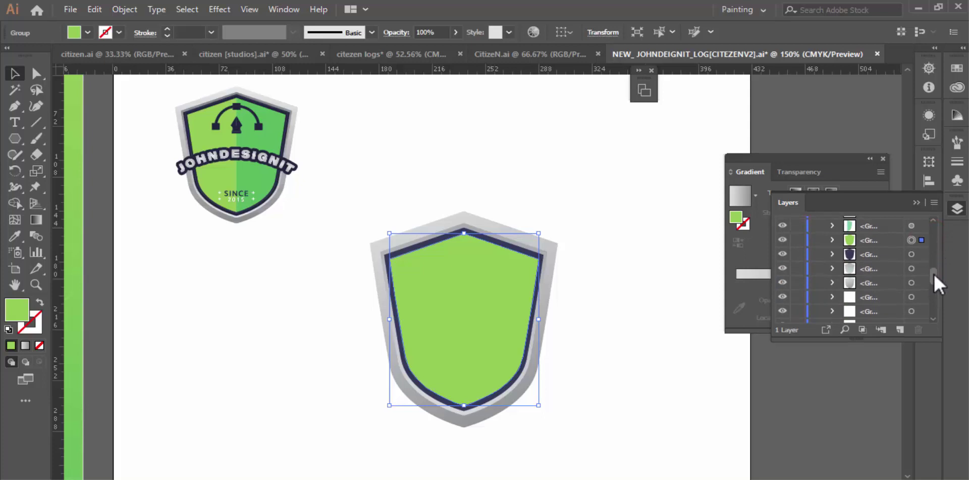
click(782, 240)
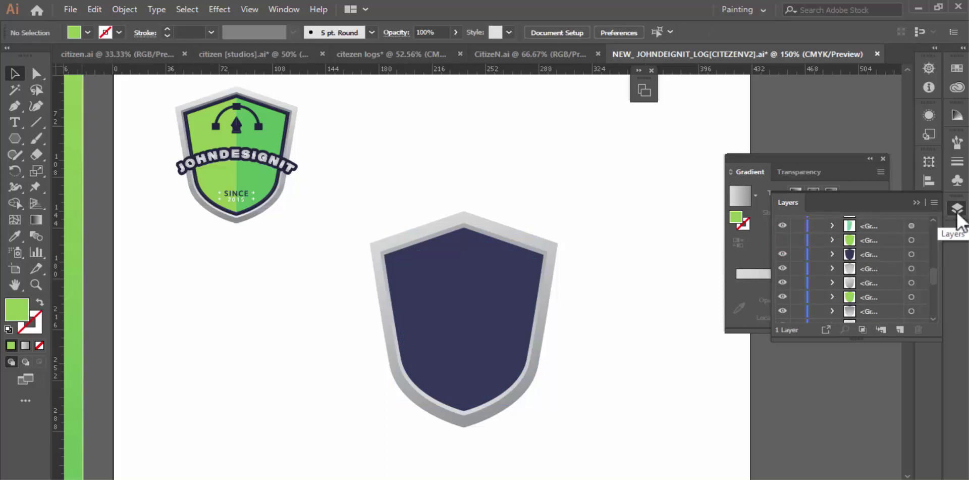
Select the navy shield and paste the copied duplicate directly in front of it
click(453, 290)
click(93, 9)
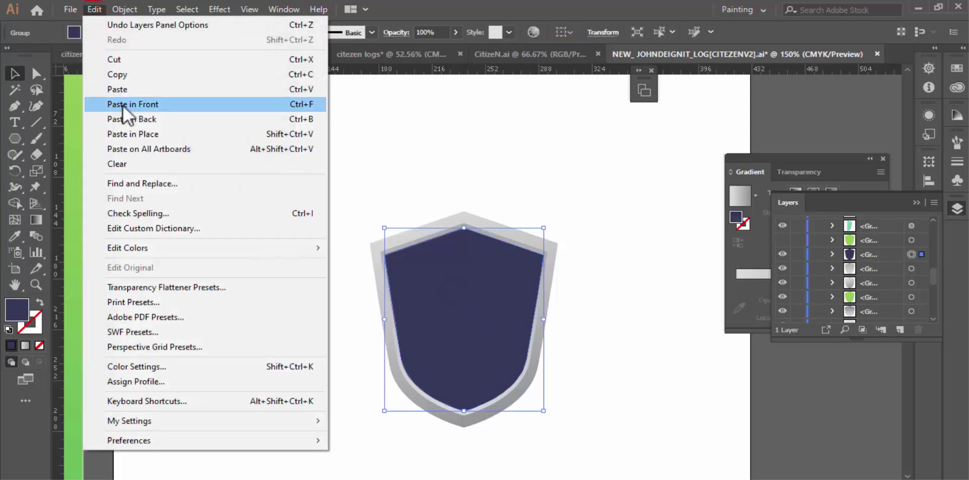
click(132, 106)
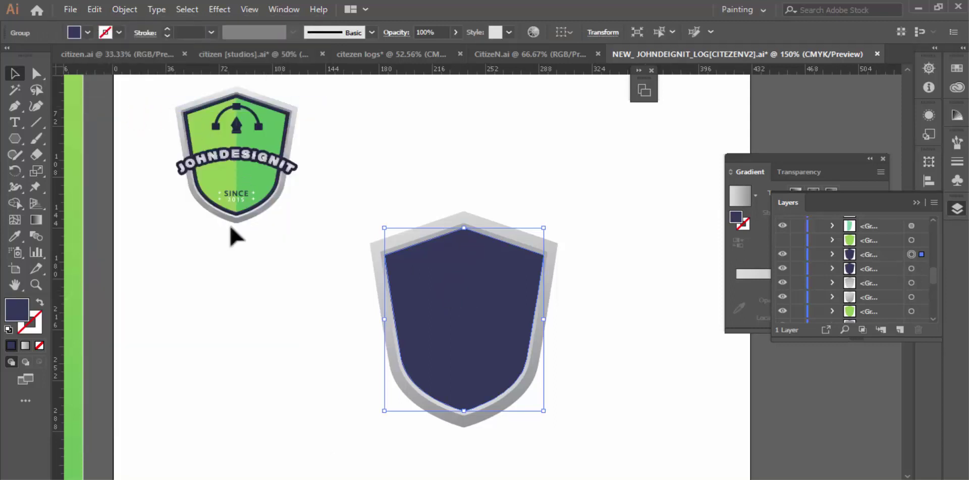
Recolour the pasted shield to the lighter blue #495589 and swap fill and stroke, making it a 1 pt outline without fill
double_click(20, 310)
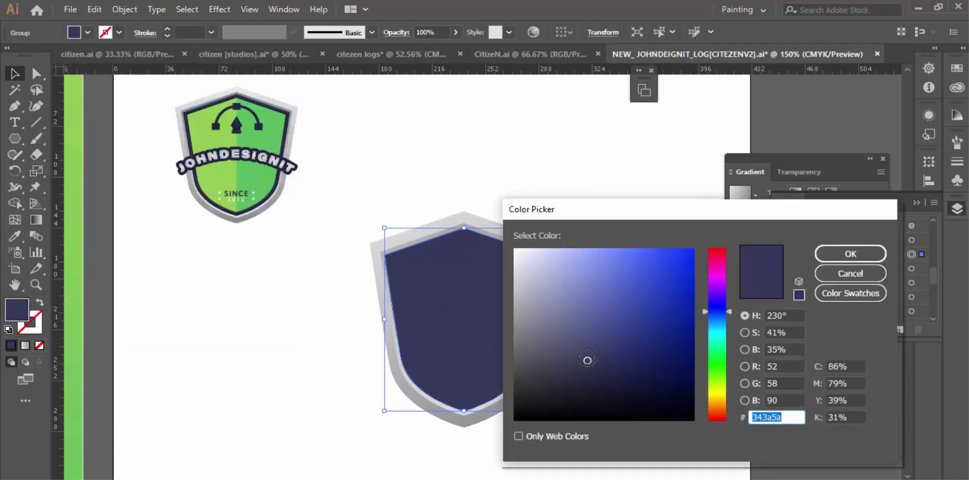
mouse_move(587, 360)
mouse_down()
mouse_move(588, 325)
mouse_move(598, 327)
mouse_up()
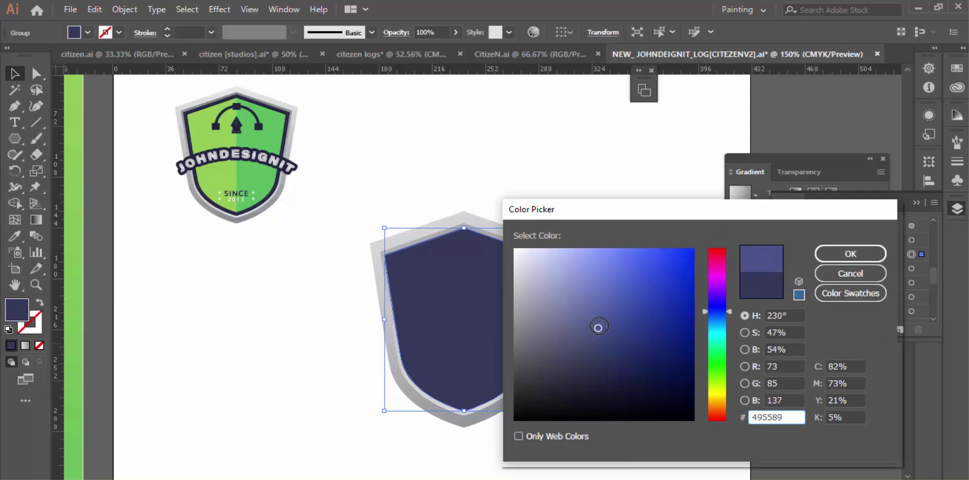
click(856, 257)
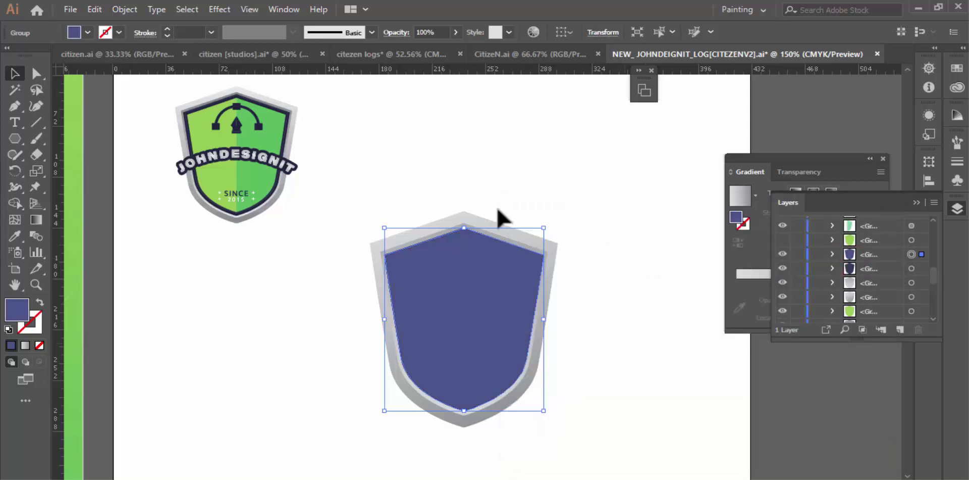
click(40, 304)
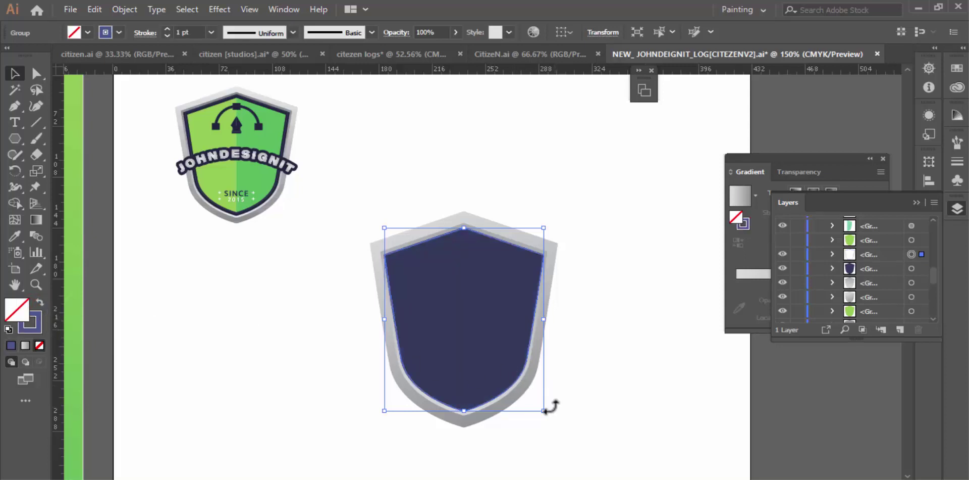
Scale the blue shield outline down slightly about its centre so it sits just inside the navy shield's edge
drag(539, 408, 541, 408)
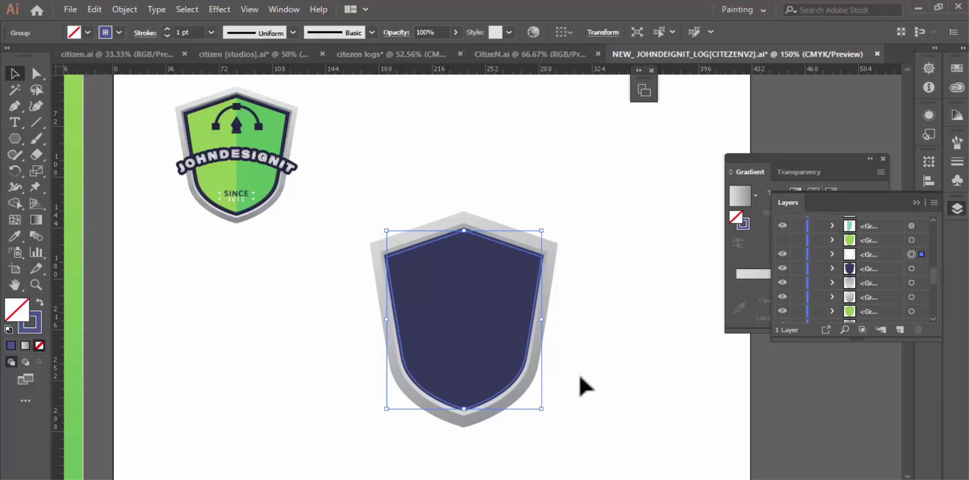
click(599, 363)
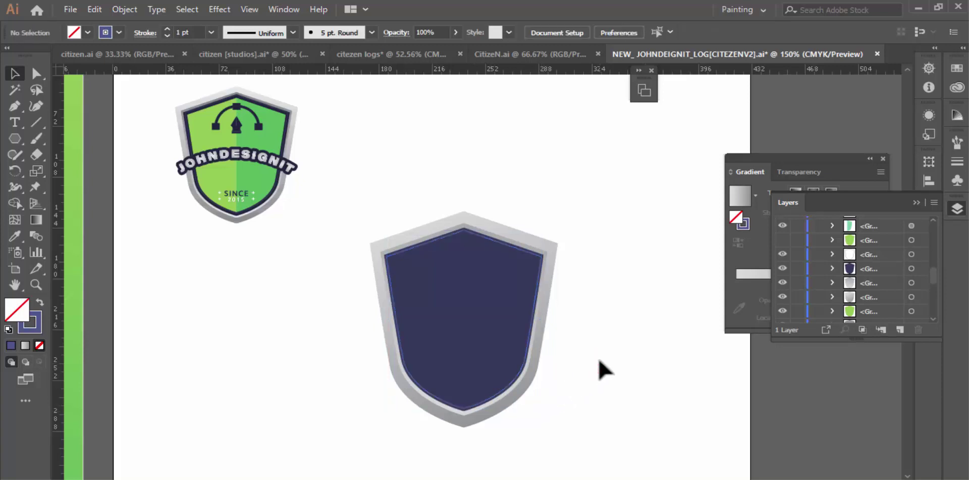
click(397, 250)
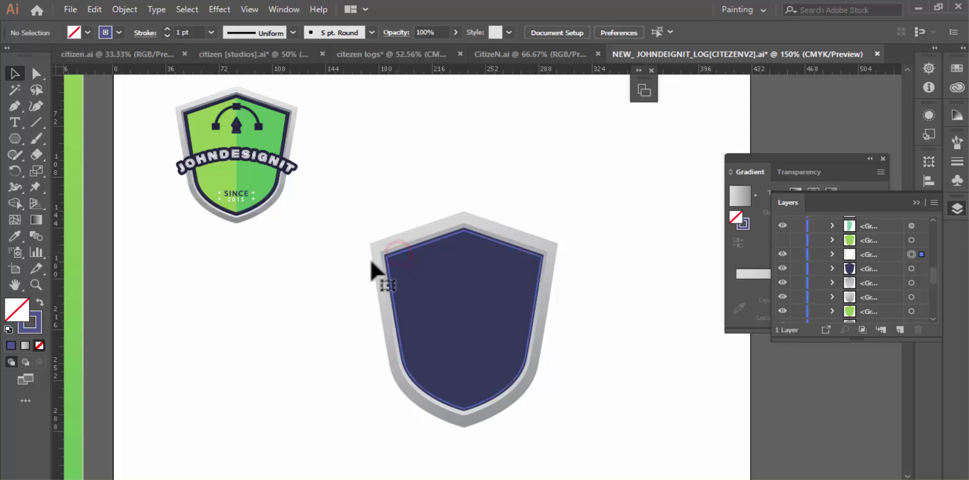
Change the inner shield outline's stroke colour to the brighter blue #4d5d99 and deselect it
double_click(39, 315)
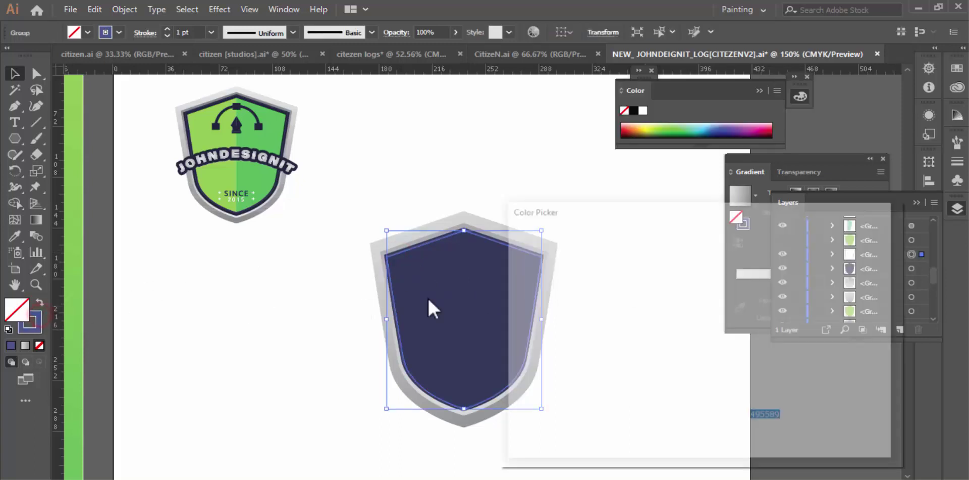
drag(597, 331, 604, 317)
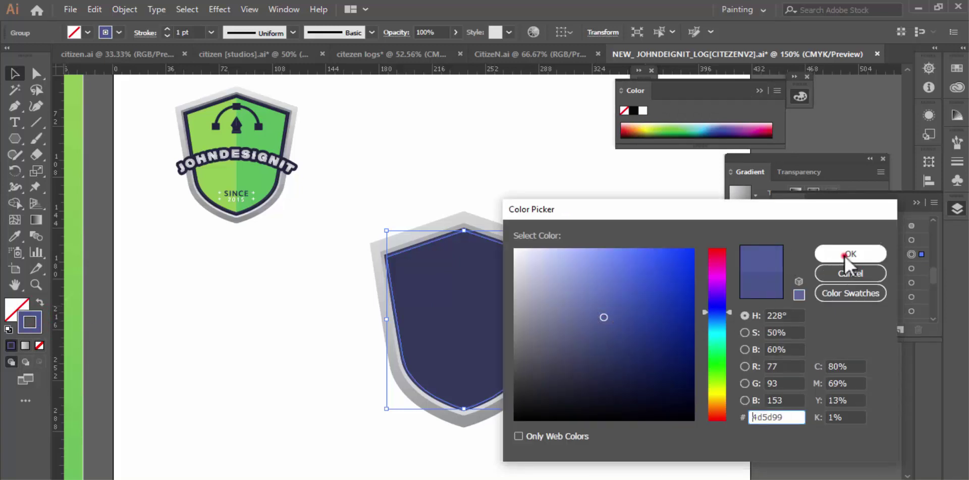
click(827, 254)
click(639, 281)
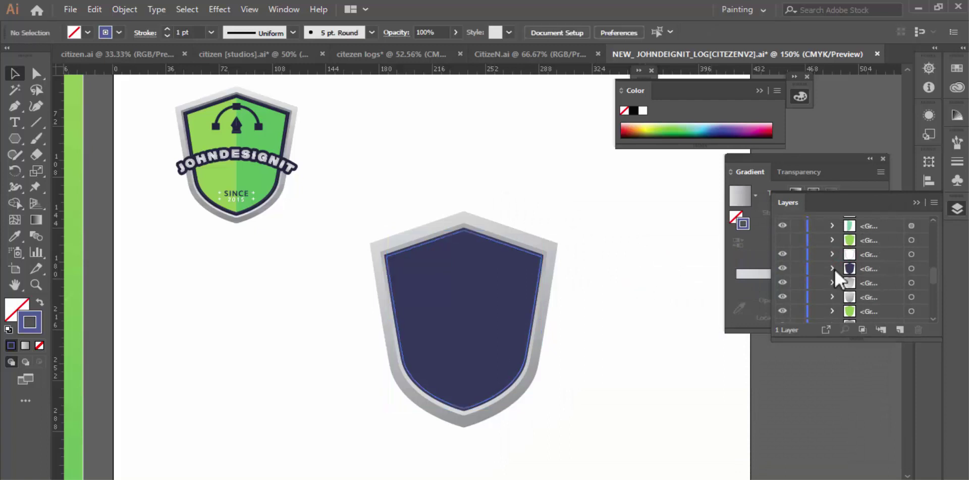
Show the light green shield's group again and collapse the Layers, Gradient and Color panels
click(783, 240)
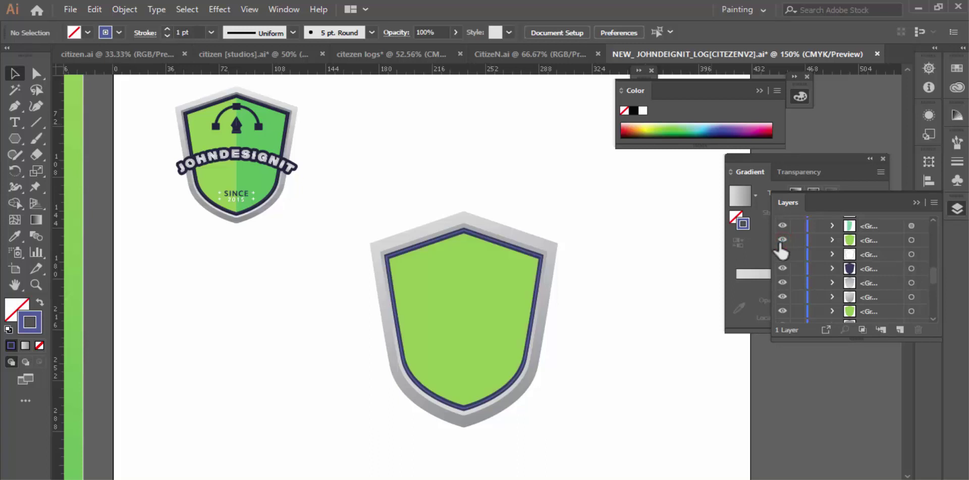
click(625, 239)
click(914, 202)
click(870, 158)
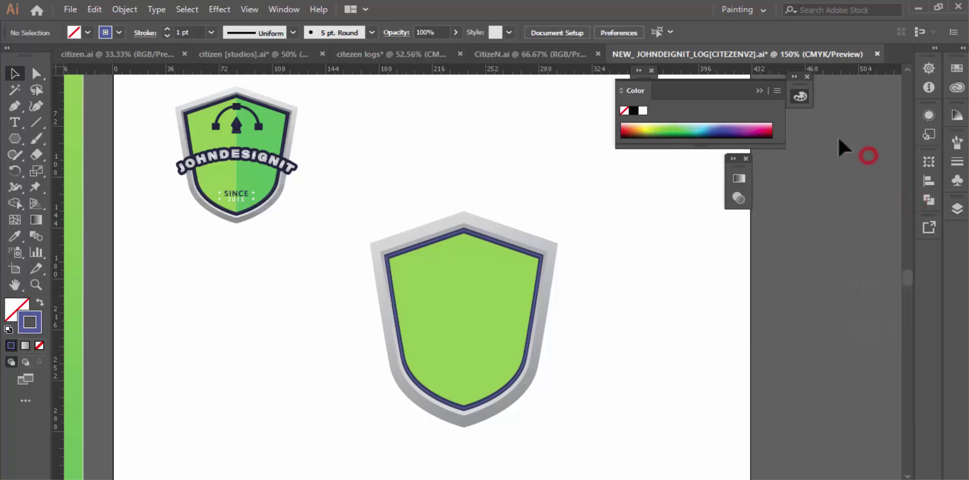
click(758, 90)
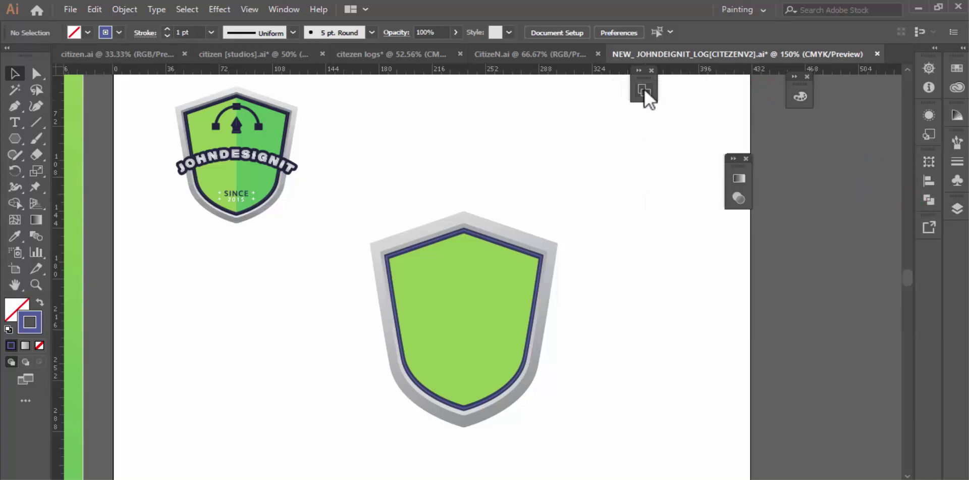
Move the collapsed Pathfinder and Gradient/Transparency panels off the artboard, beneath the collapsed Color panel
drag(645, 78, 786, 141)
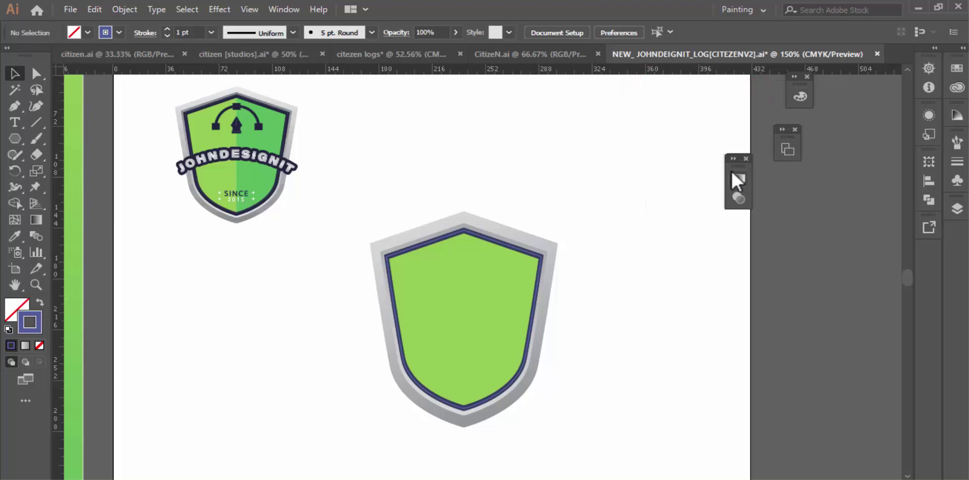
drag(757, 166, 789, 196)
drag(790, 135, 803, 129)
drag(792, 195, 803, 186)
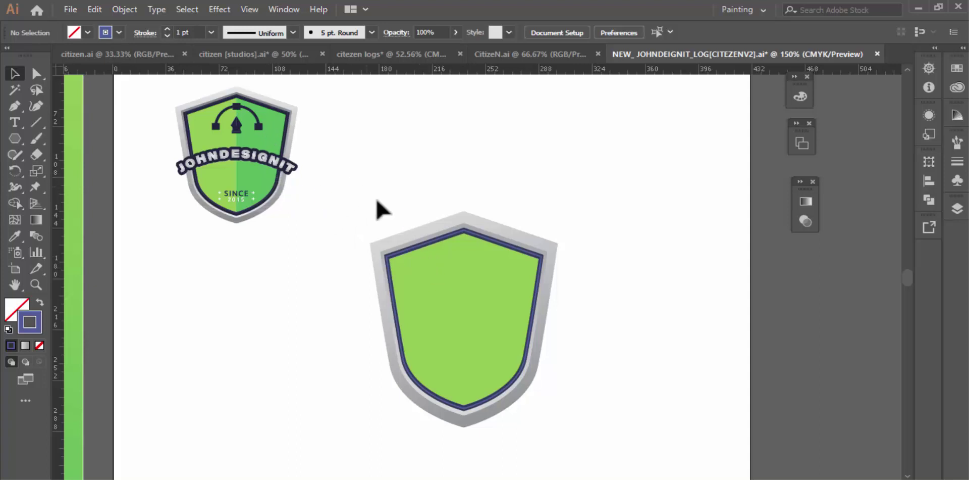
Copy the light green inner shield and paste the duplicate directly in front of it
click(437, 273)
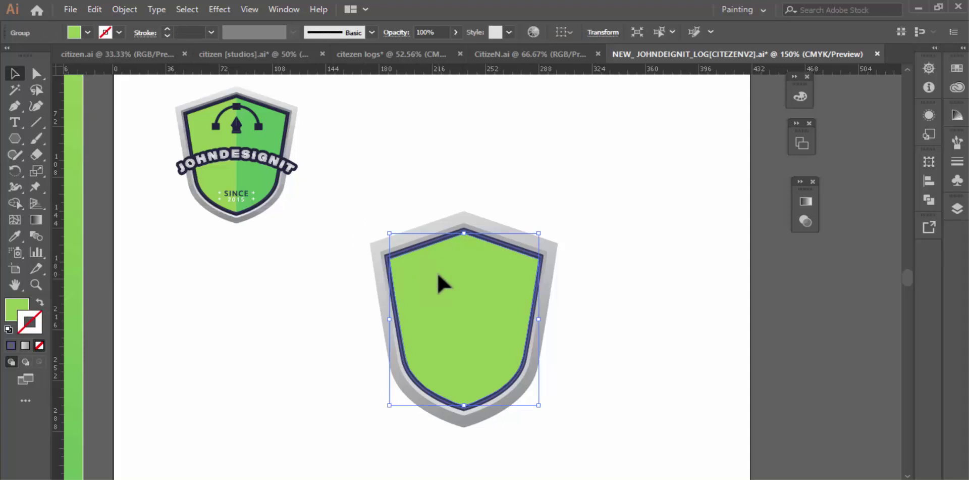
click(94, 10)
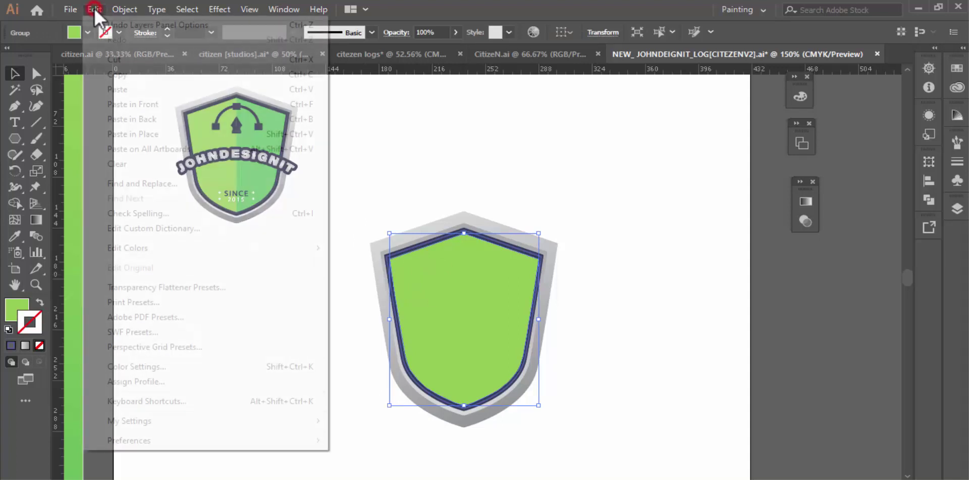
click(121, 74)
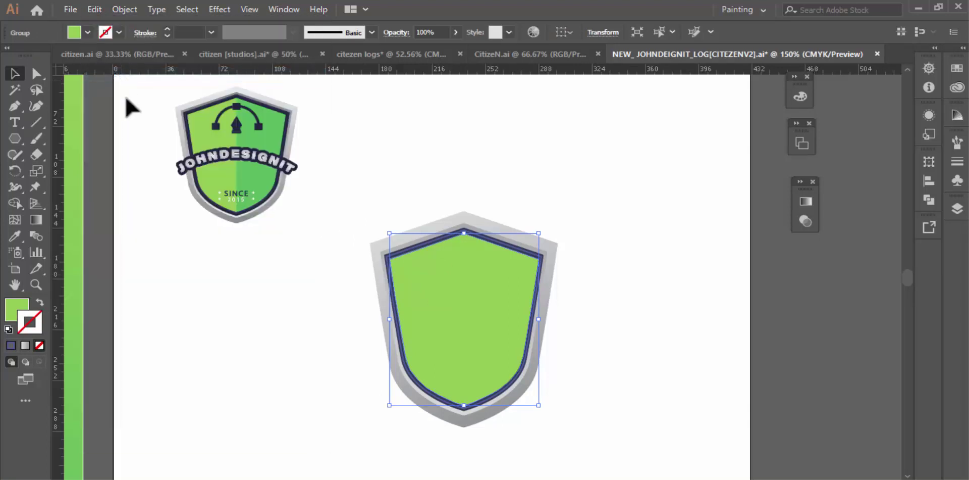
click(94, 9)
click(126, 104)
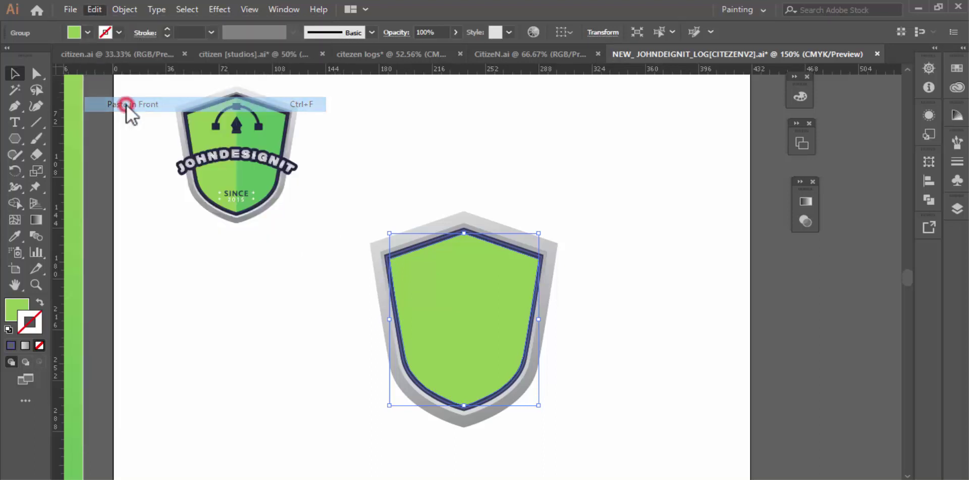
Recolour the pasted shield with the Eyedropper, sampling the darker green swatch above the artboard
scroll(275, 293, up, 4)
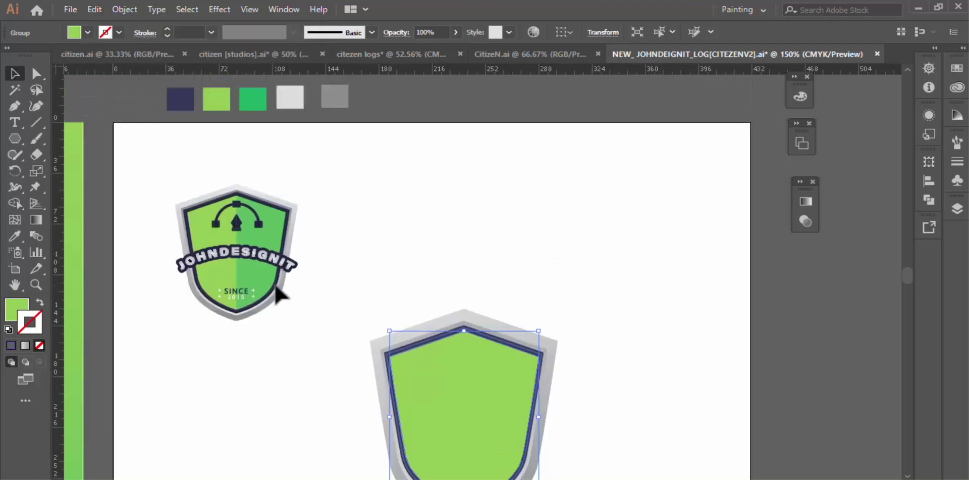
scroll(276, 293, up, 1)
click(14, 234)
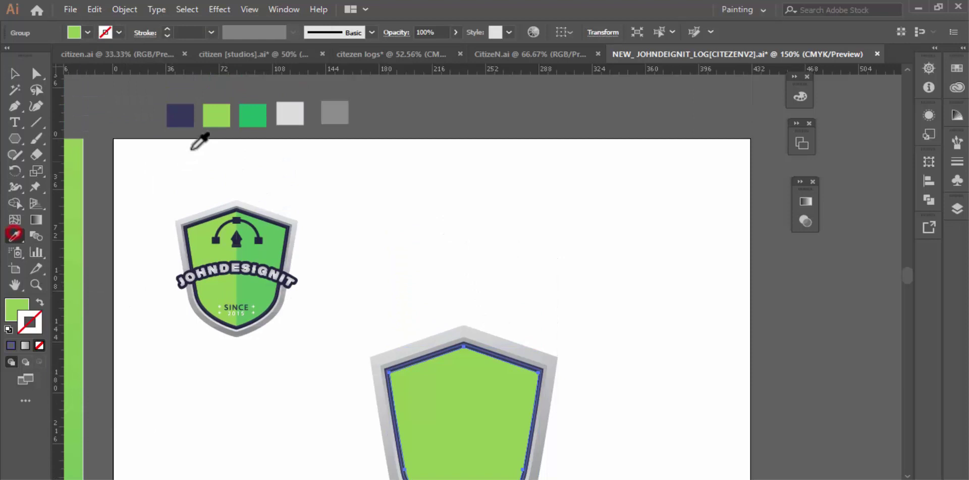
click(250, 118)
scroll(367, 260, down, 3)
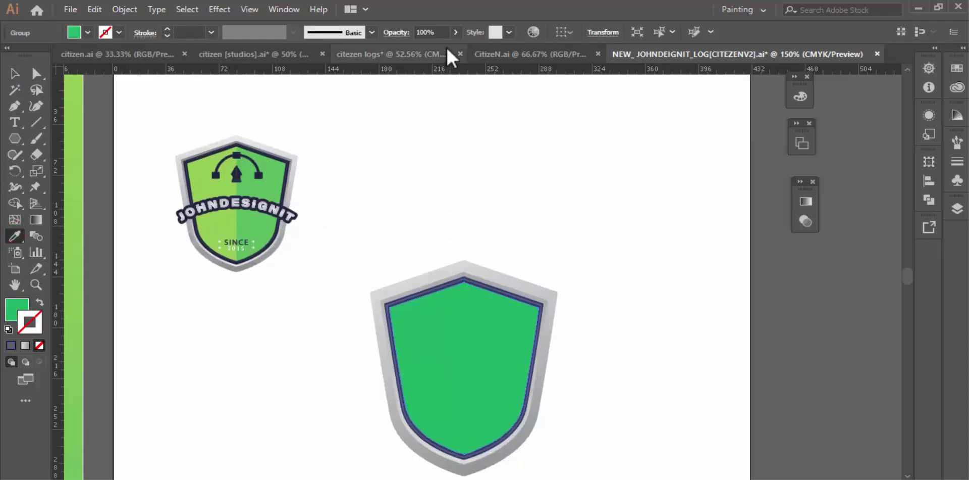
Set the darker green shield's opacity to 50% and show its path edges
click(429, 32)
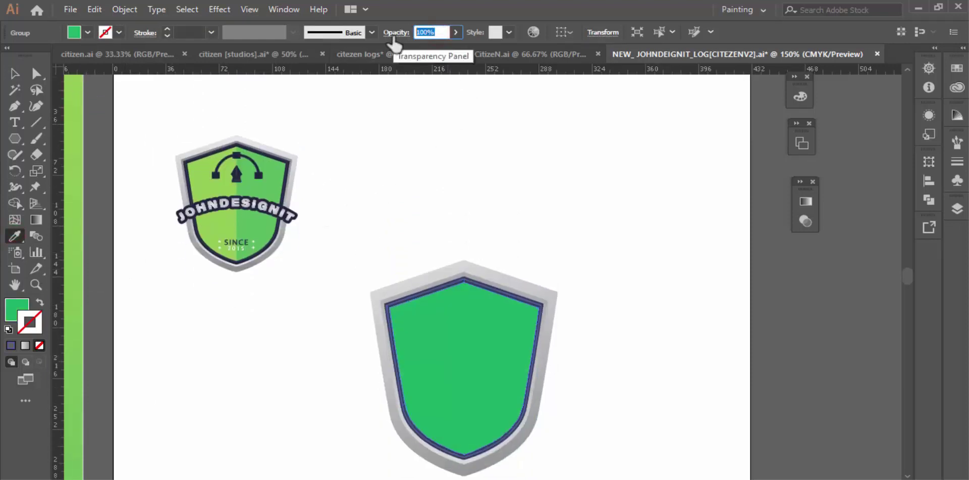
text(50)
key(Return)
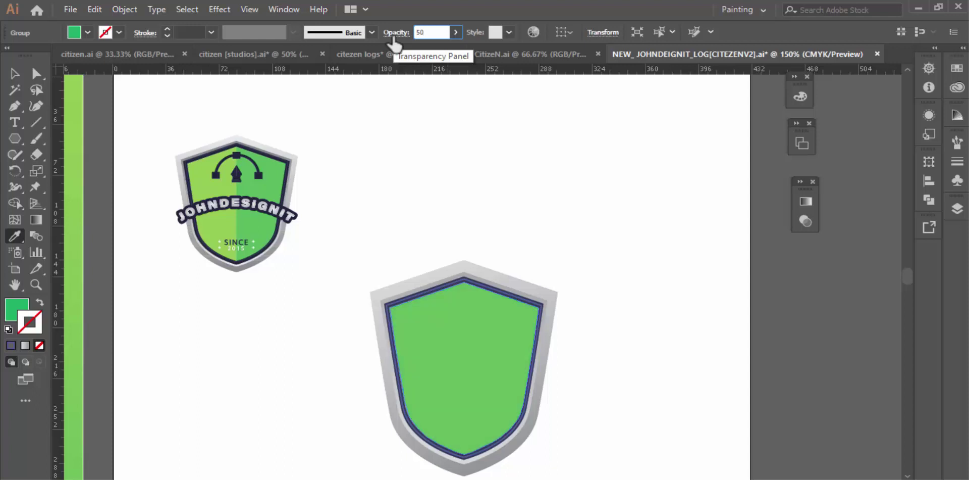
key(ctrl+h)
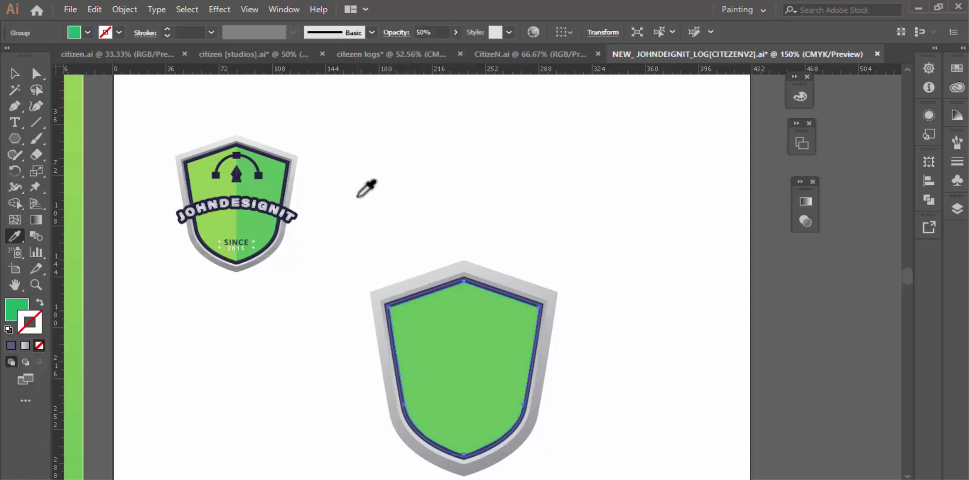
Delete the two left-side anchor points of the darker green shield so it covers only the right half
click(35, 74)
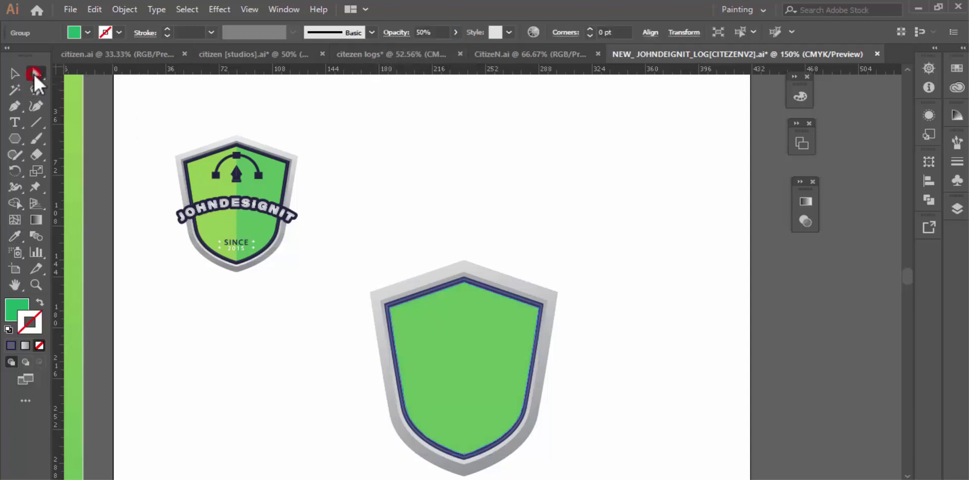
click(387, 311)
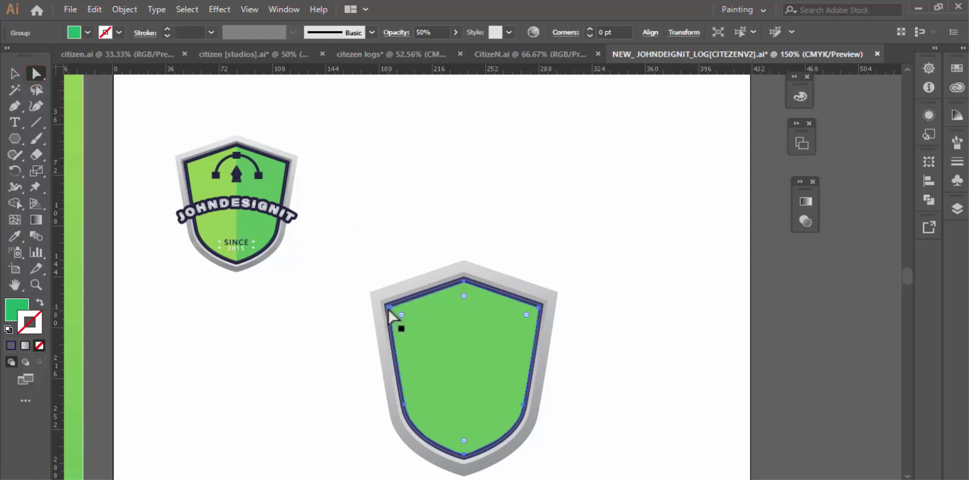
click(387, 307)
key(ctrl+f)
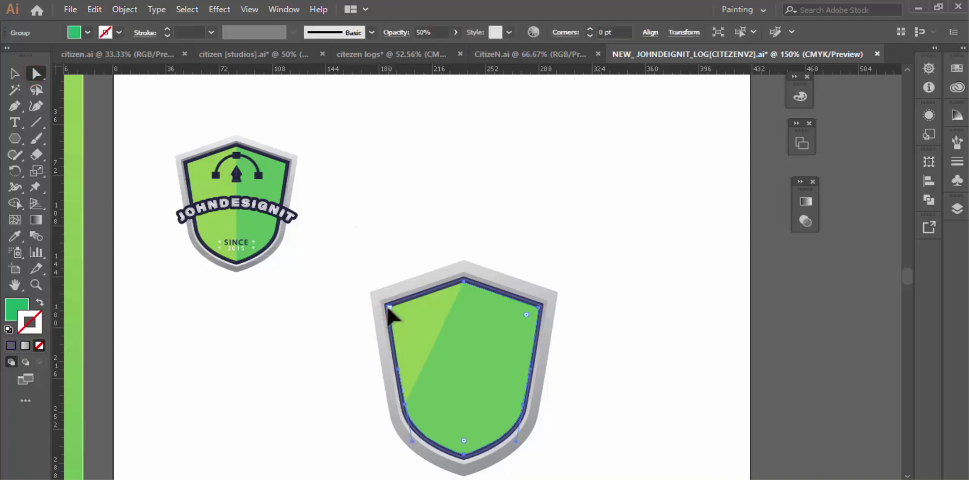
click(406, 401)
key(ctrl+z)
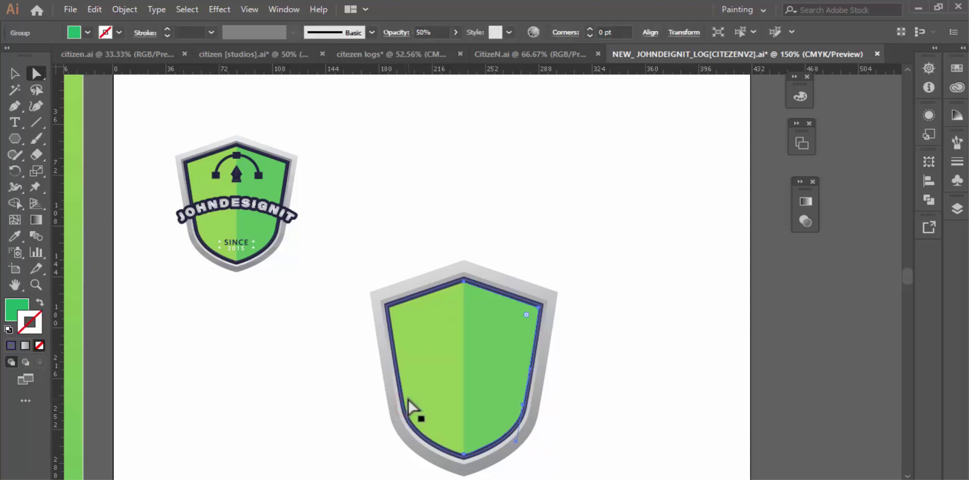
Close the half shield's open path with the Pen tool, joining its bottom and top points, and deselect it
click(14, 107)
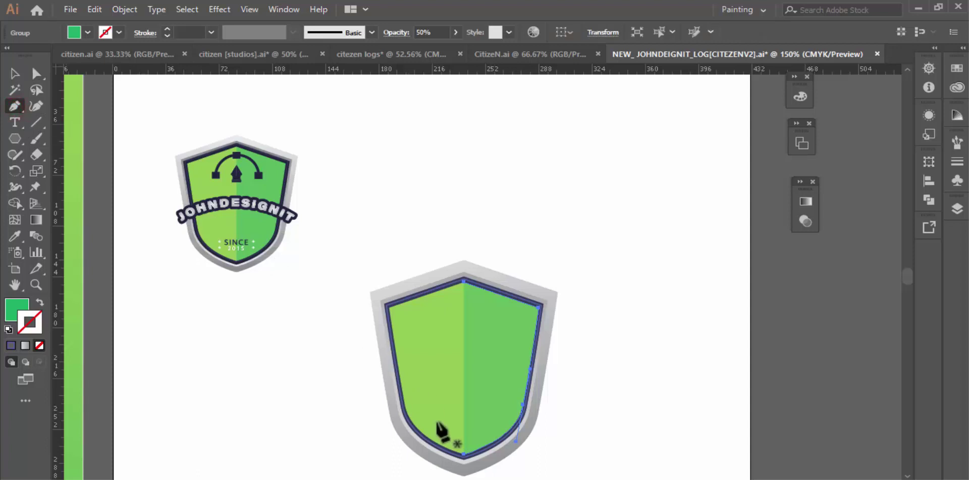
click(462, 451)
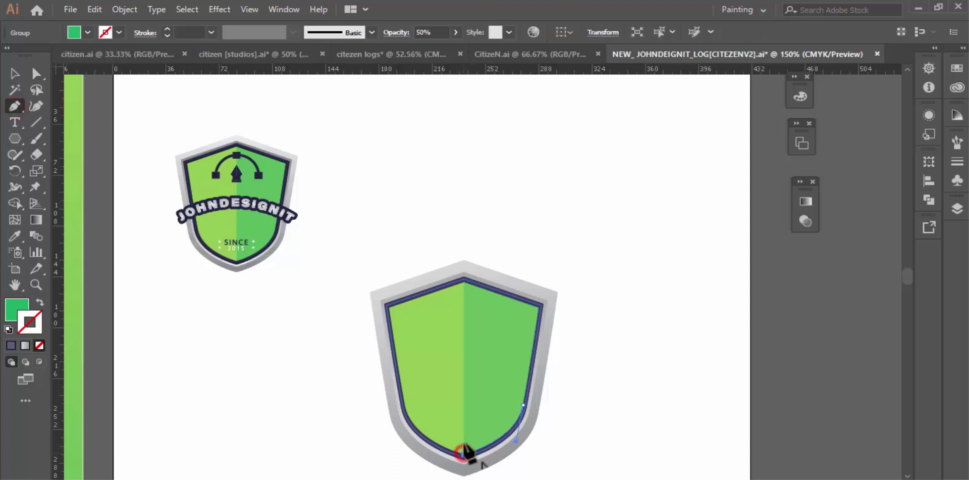
click(464, 281)
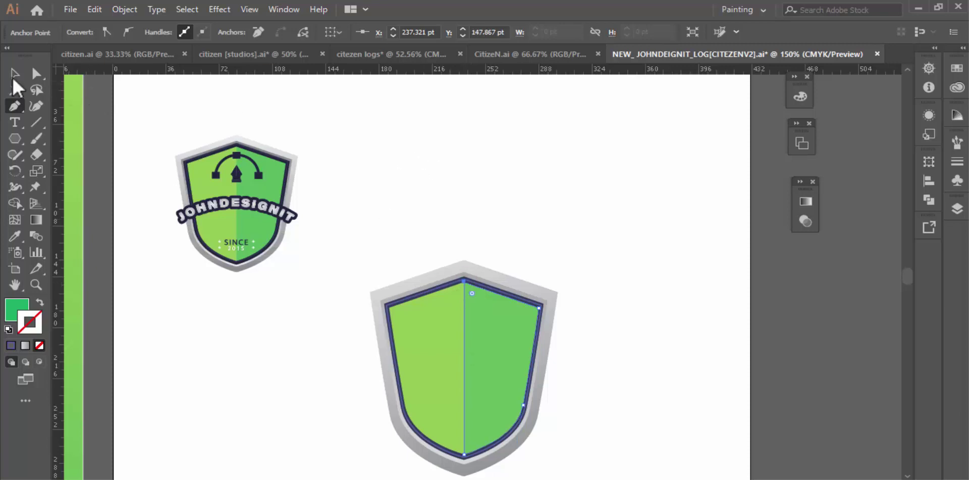
click(15, 77)
click(527, 202)
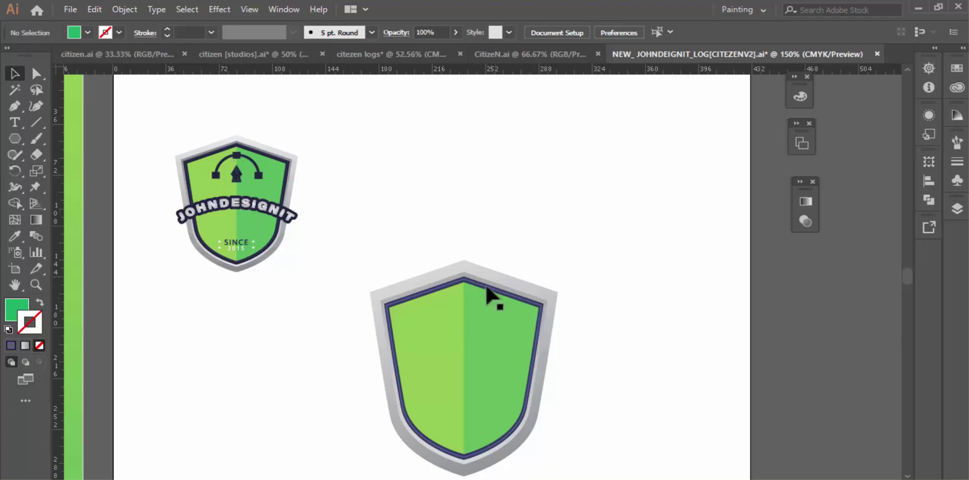
Duplicate the pen nib icon from the reference badge onto the upper middle of the new green shield
scroll(492, 297, down, 1)
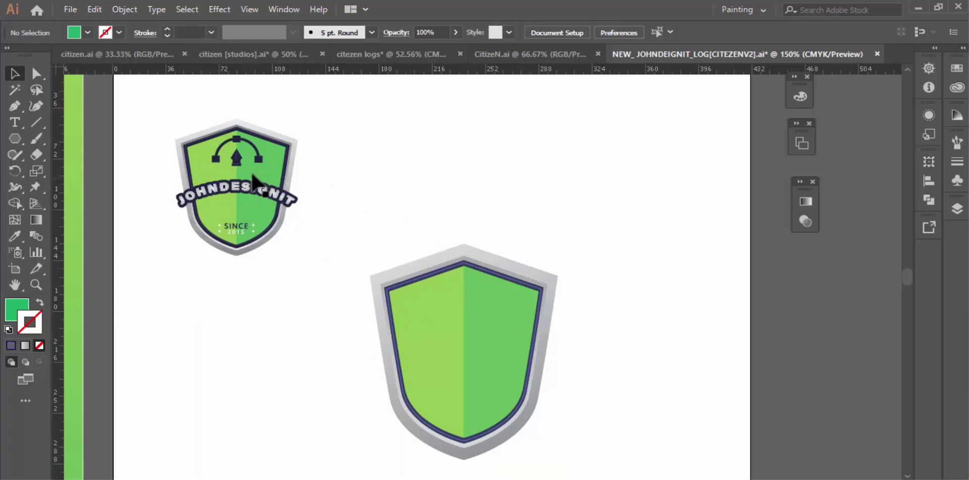
click(237, 165)
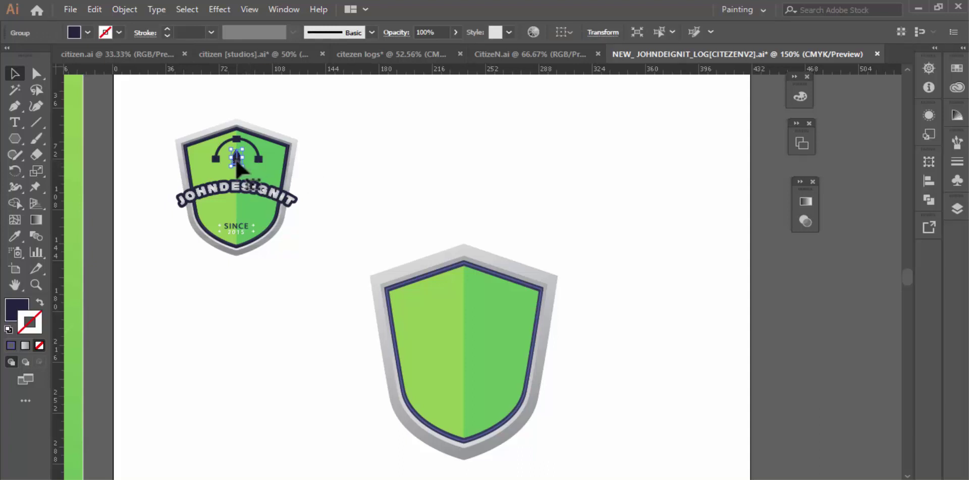
drag(237, 166, 462, 308)
click(583, 273)
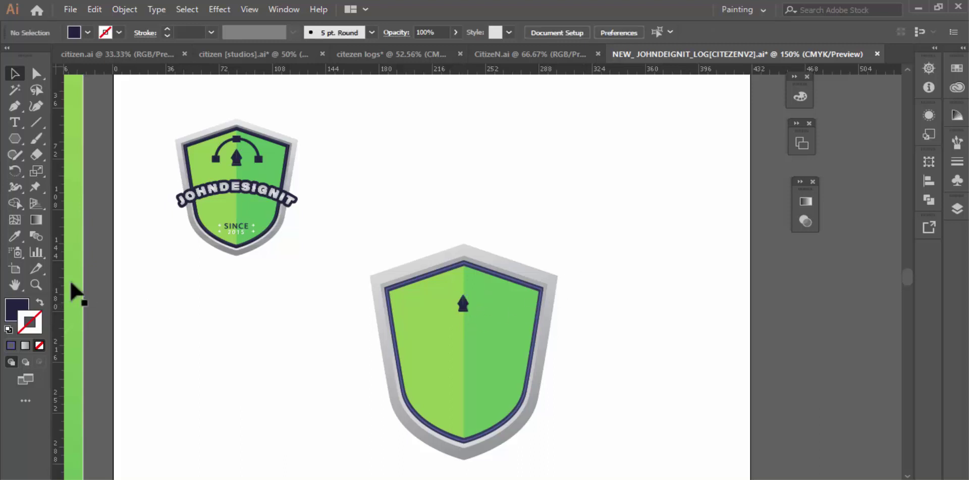
Nudge the duplicated pen nib so its slit lies exactly on the boundary between the two green halves
click(36, 284)
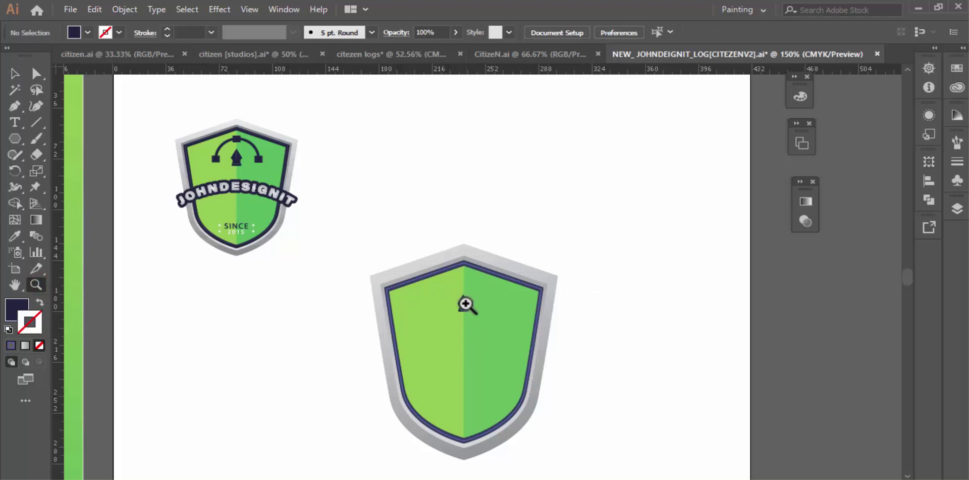
click(464, 303)
drag(480, 264, 512, 295)
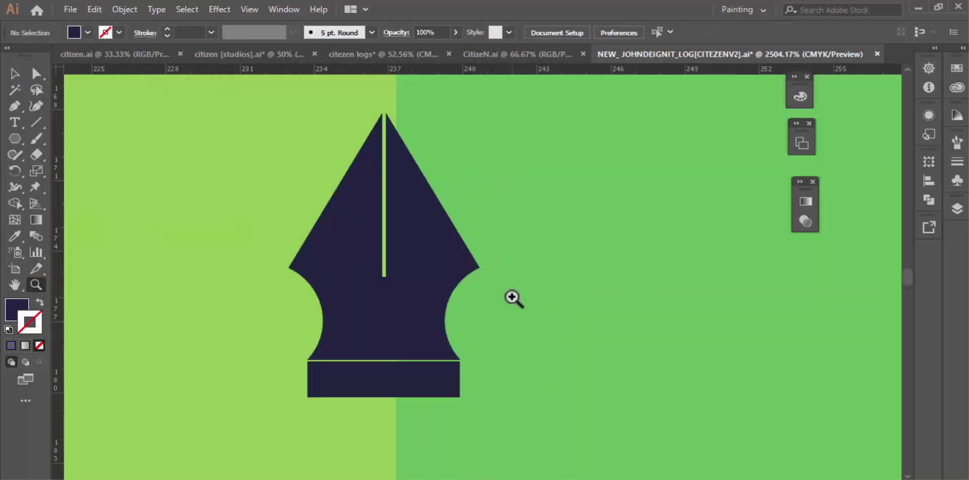
click(12, 74)
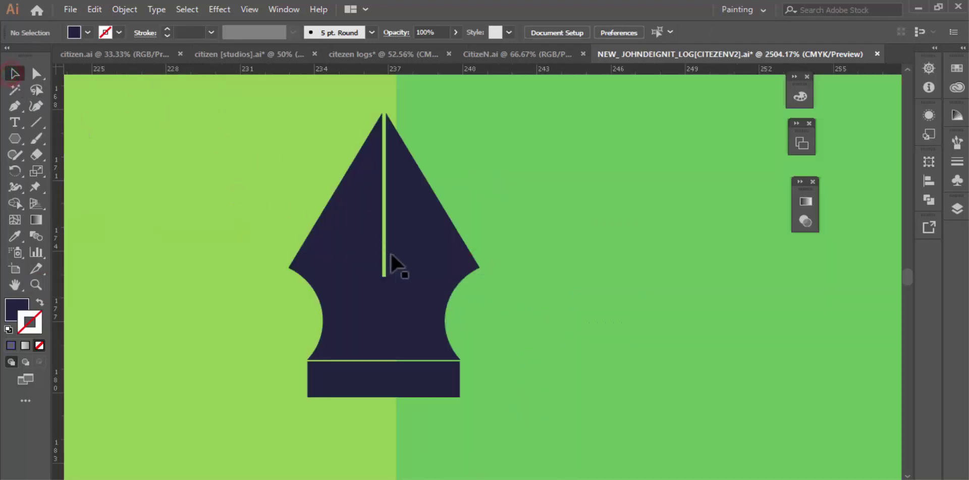
drag(364, 259, 374, 260)
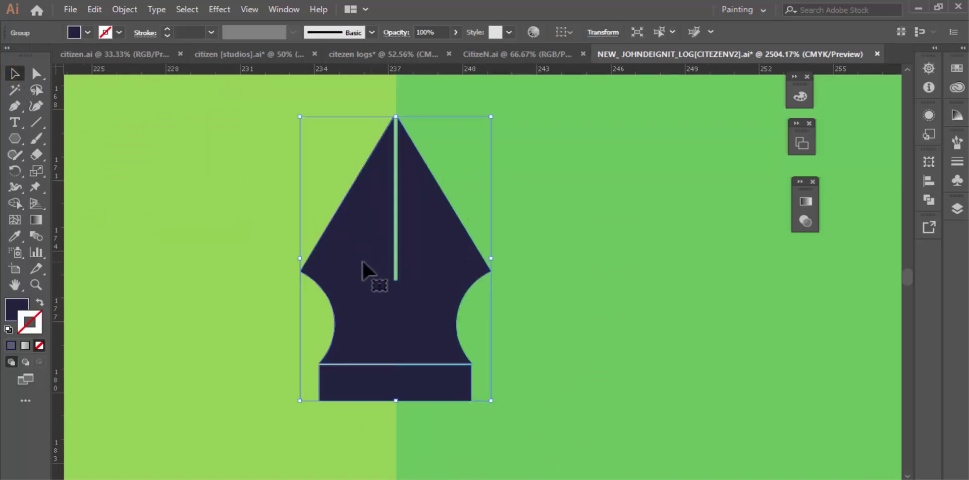
click(35, 285)
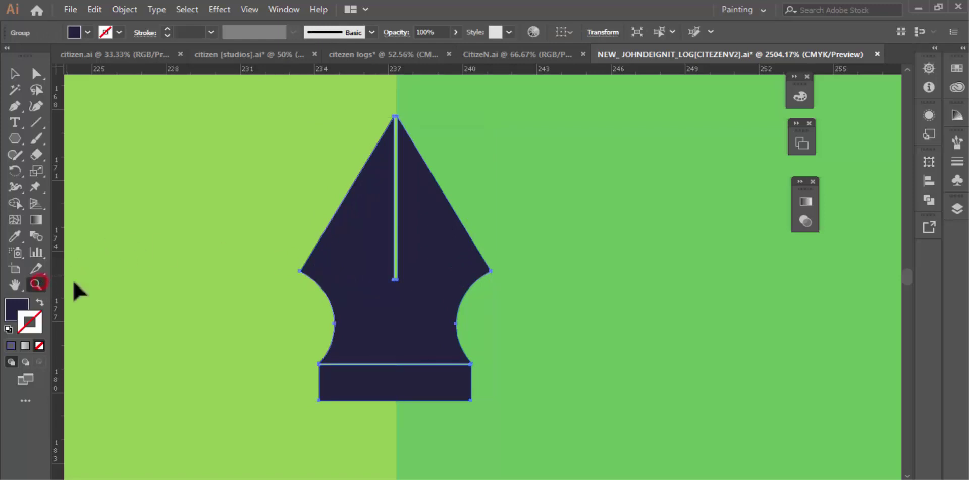
alt+click(493, 270)
alt+click(478, 269)
alt+click(478, 269)
alt+click(480, 270)
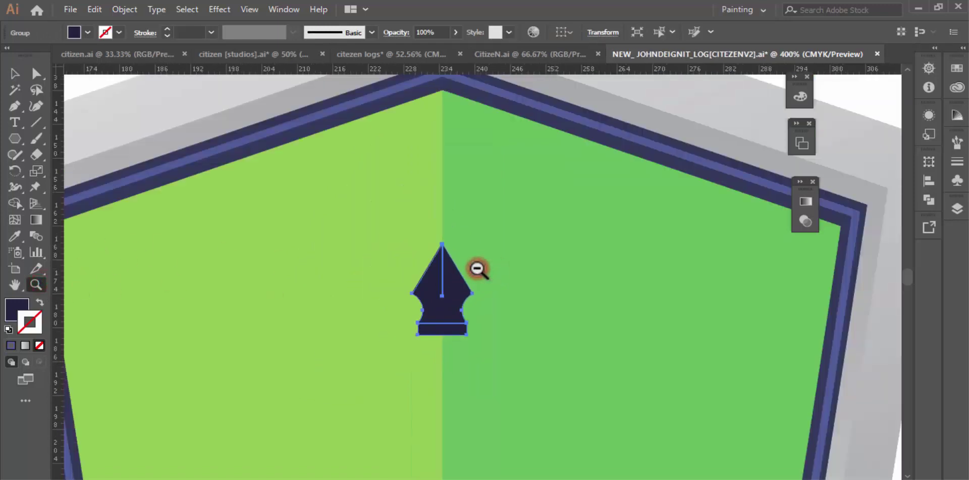
Duplicate the white sparkle group from the reference badge onto the lower part of the new green shield and enlarge it slightly about its centre
alt+click(481, 273)
alt+click(483, 281)
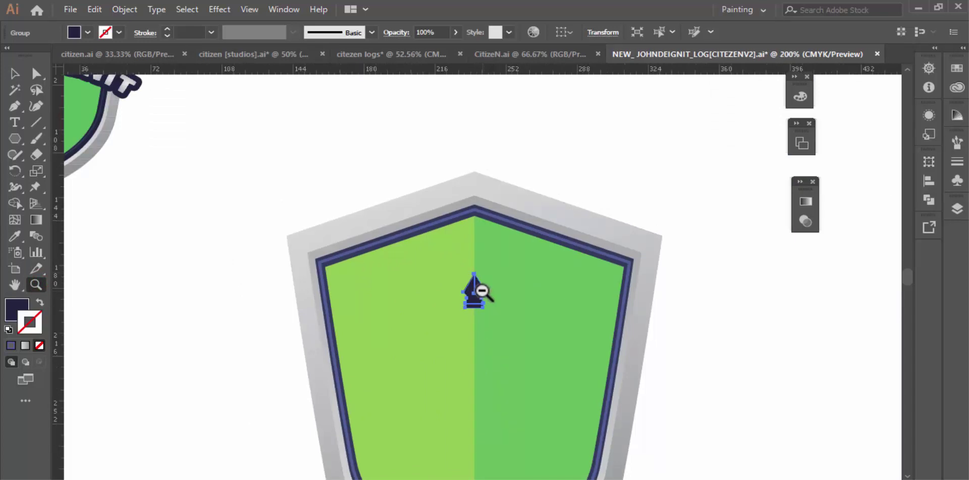
alt+click(480, 287)
alt+click(482, 292)
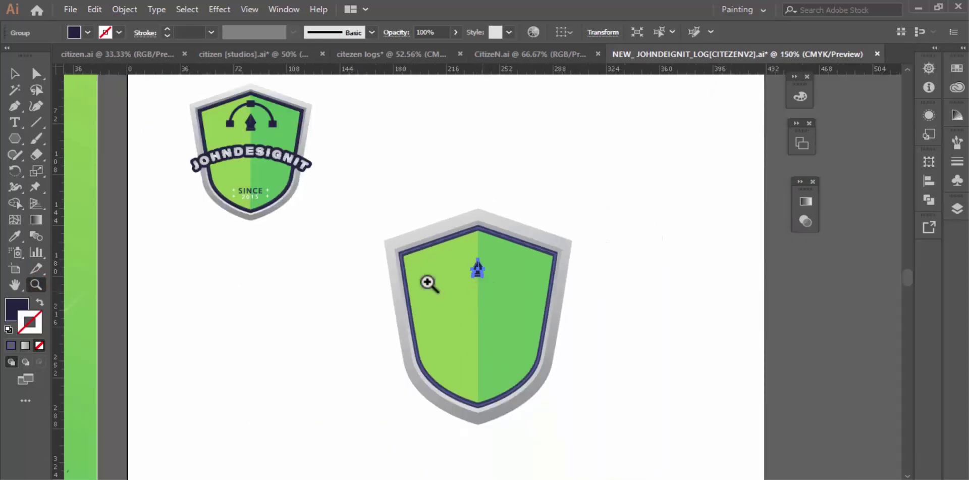
click(13, 71)
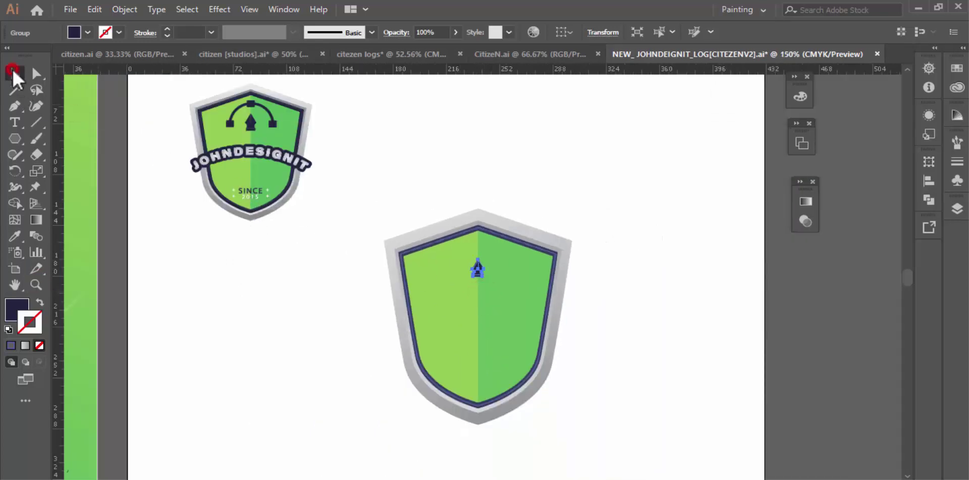
click(526, 187)
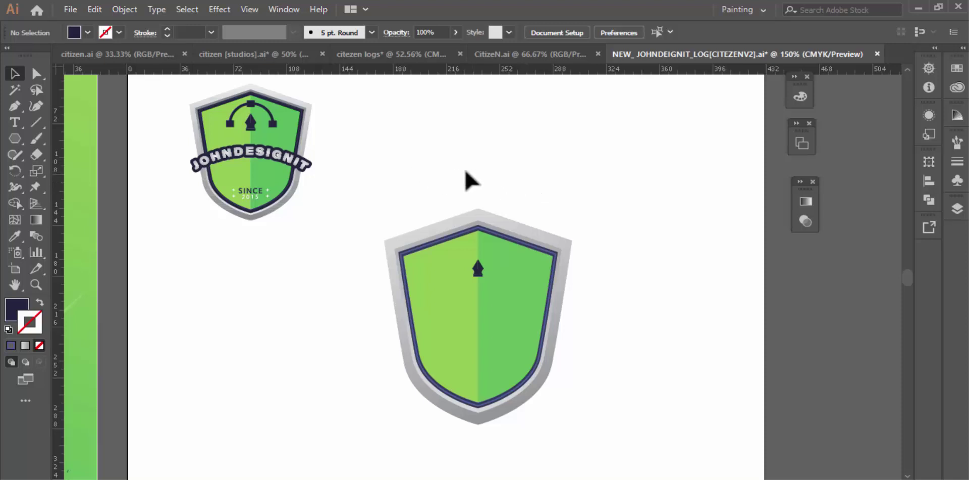
click(268, 202)
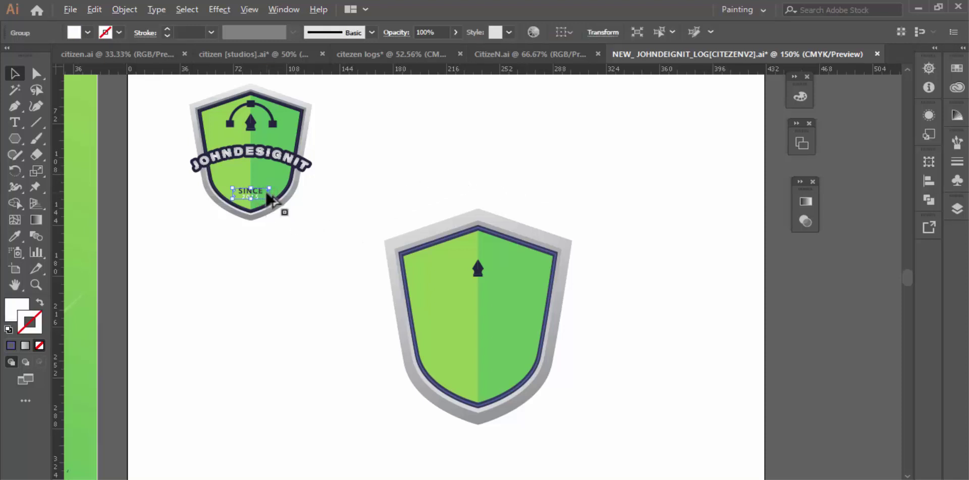
drag(269, 197, 494, 377)
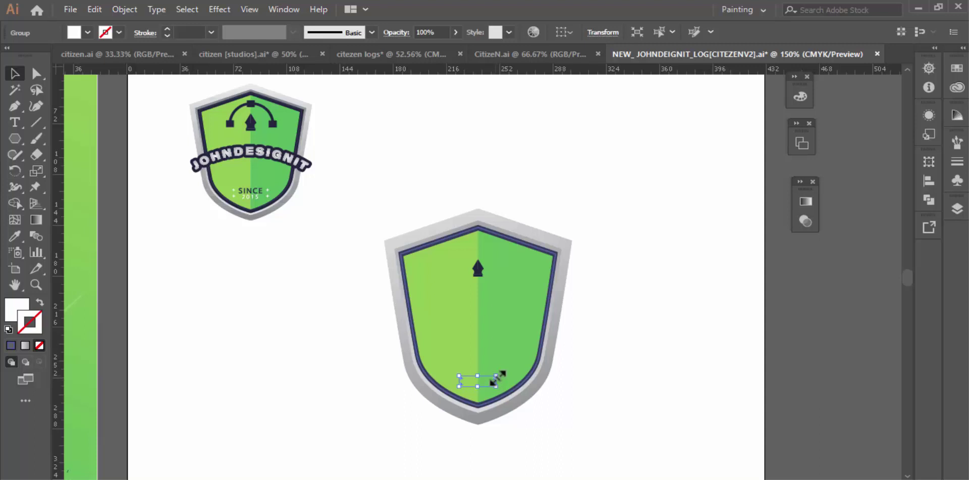
mouse_move(498, 377)
mouse_down()
mouse_move(505, 371)
mouse_move(483, 373)
mouse_up()
click(798, 360)
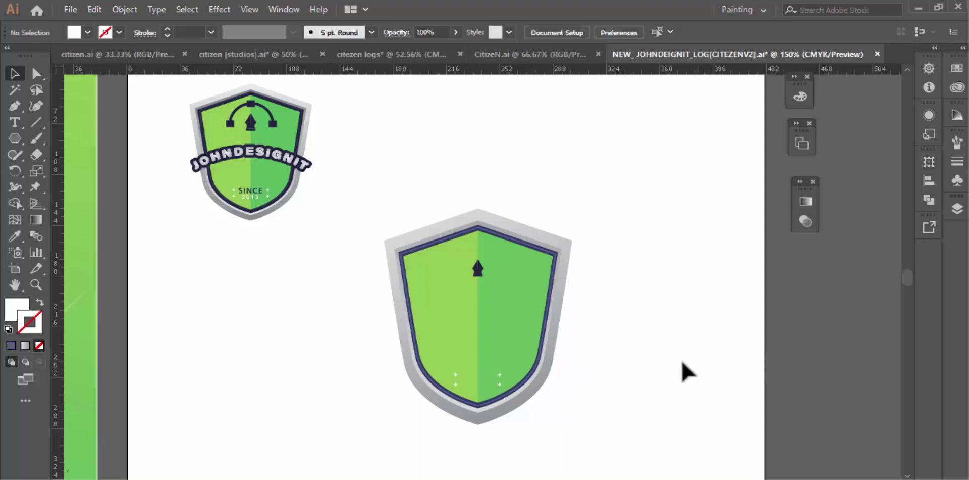
Align the sparkle group and the pen nib to each other by their horizontal centres, and deselect them
click(457, 385)
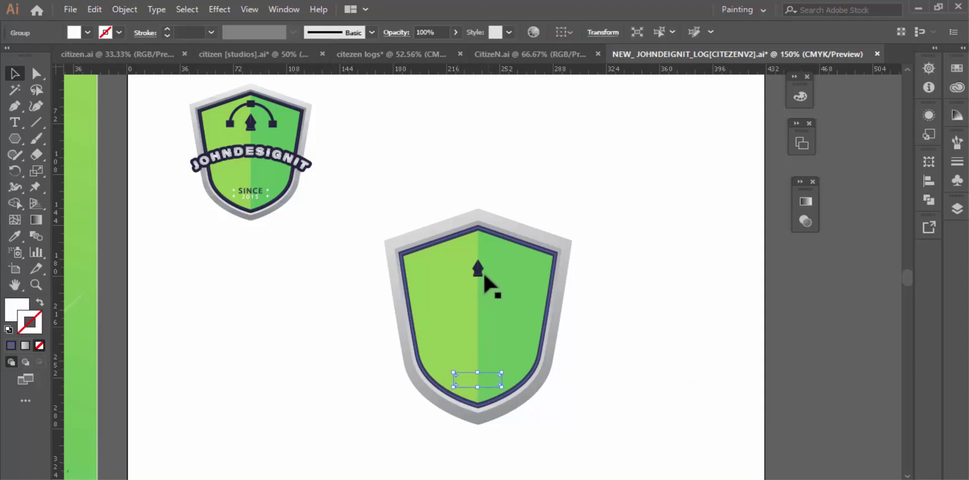
shift+click(477, 268)
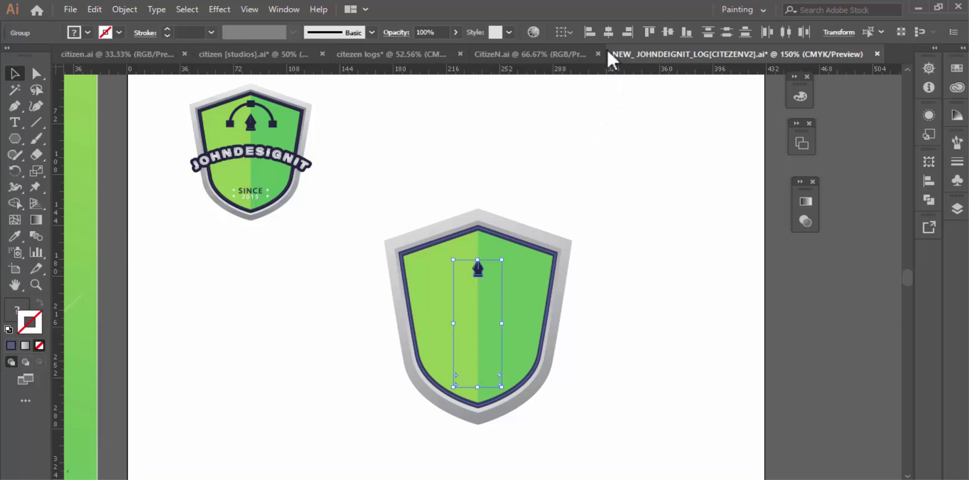
click(609, 33)
click(808, 305)
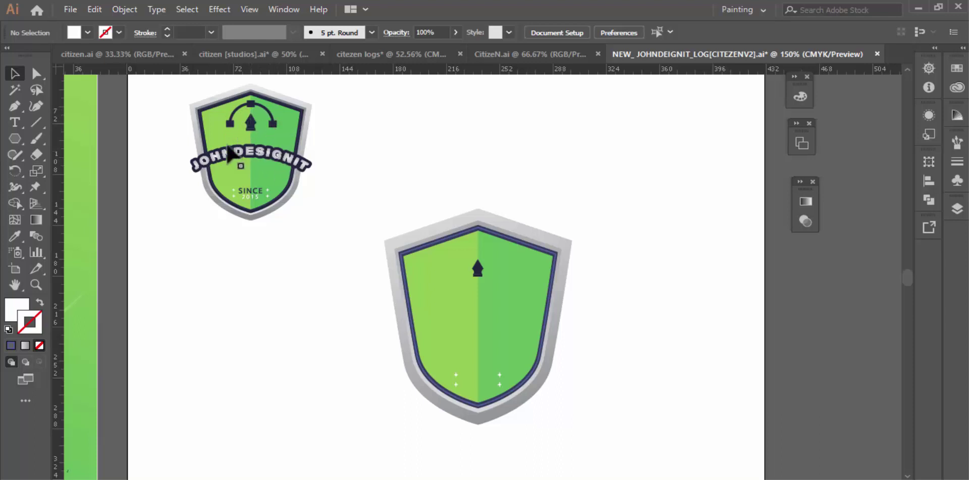
Draw a nearly circular white ellipse with the Ellipse tool and move it over the pen nib in the shield's upper half
click(22, 140)
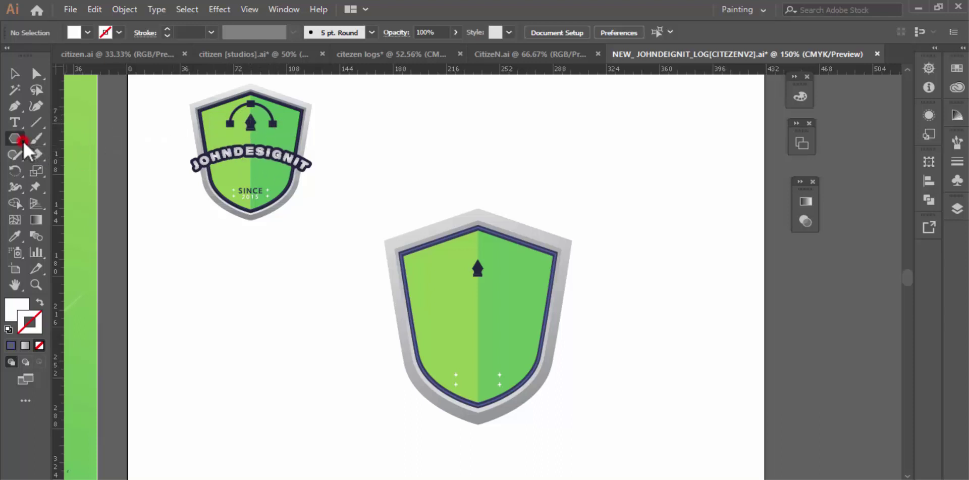
click(59, 170)
drag(459, 263, 508, 308)
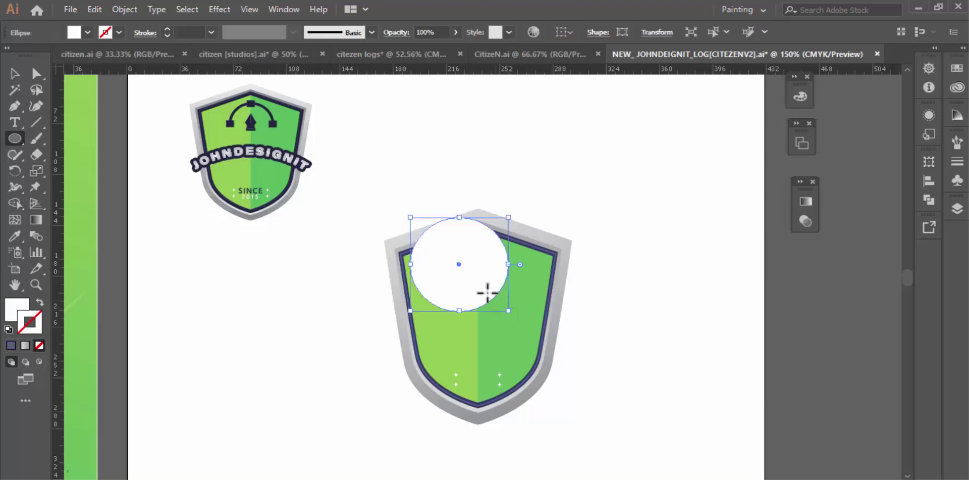
drag(459, 264, 480, 286)
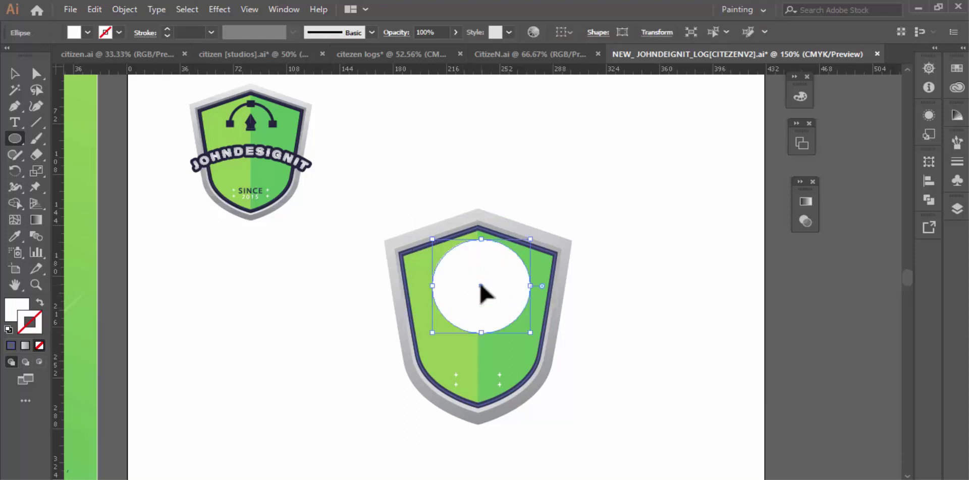
drag(480, 286, 478, 287)
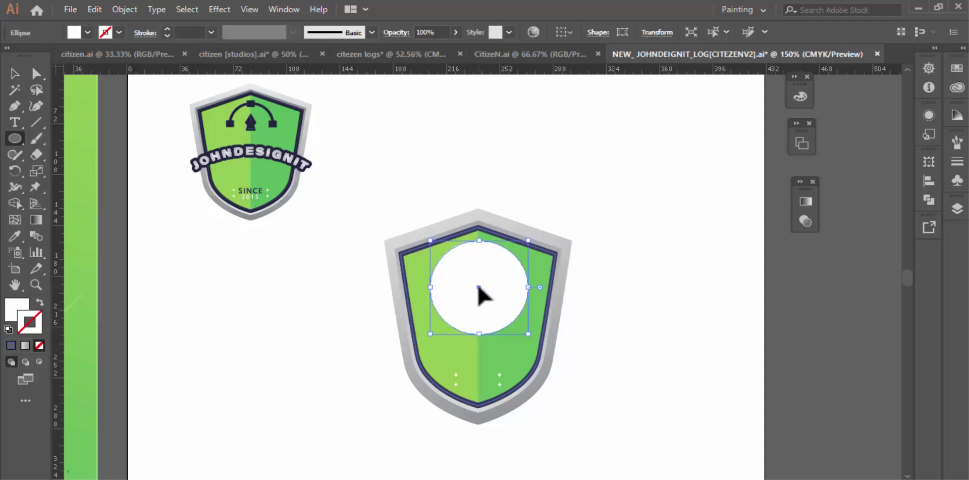
Shift the white ellipse slightly left to bring its centre close to the boundary between the green halves
click(36, 284)
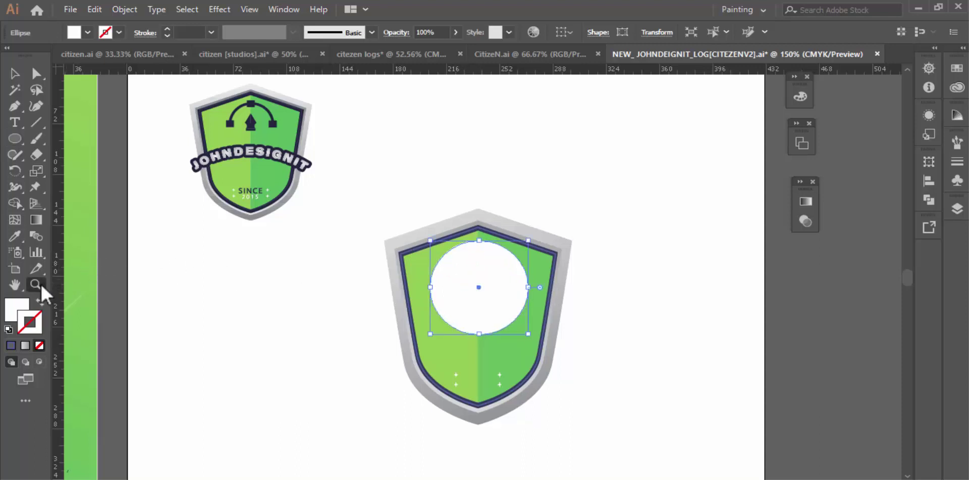
click(467, 289)
click(487, 287)
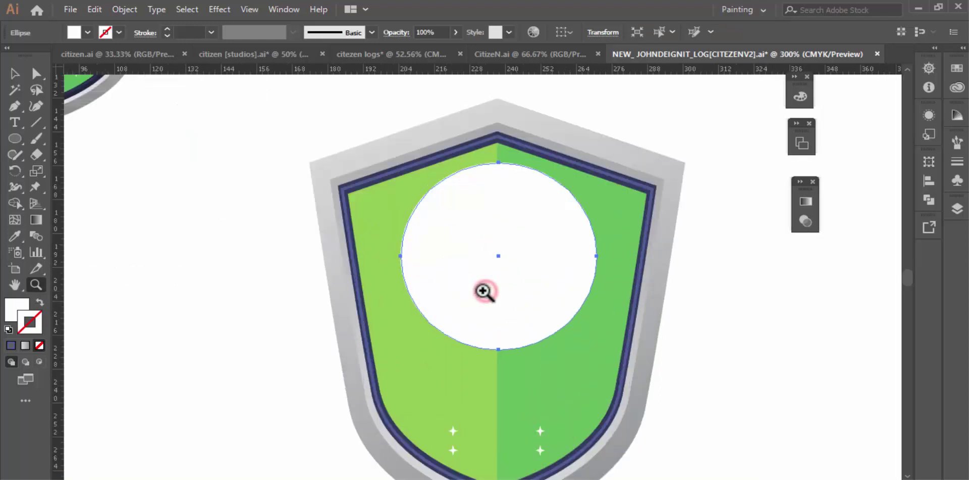
click(14, 74)
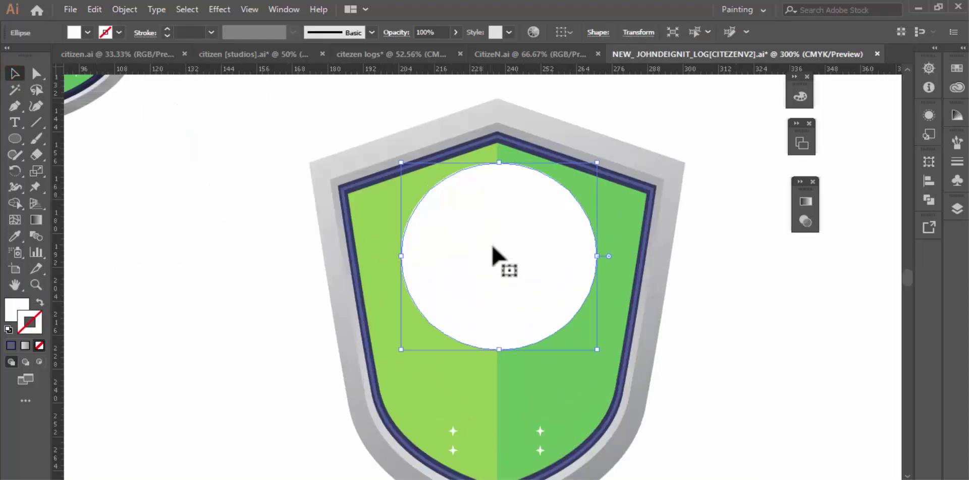
drag(498, 256, 494, 256)
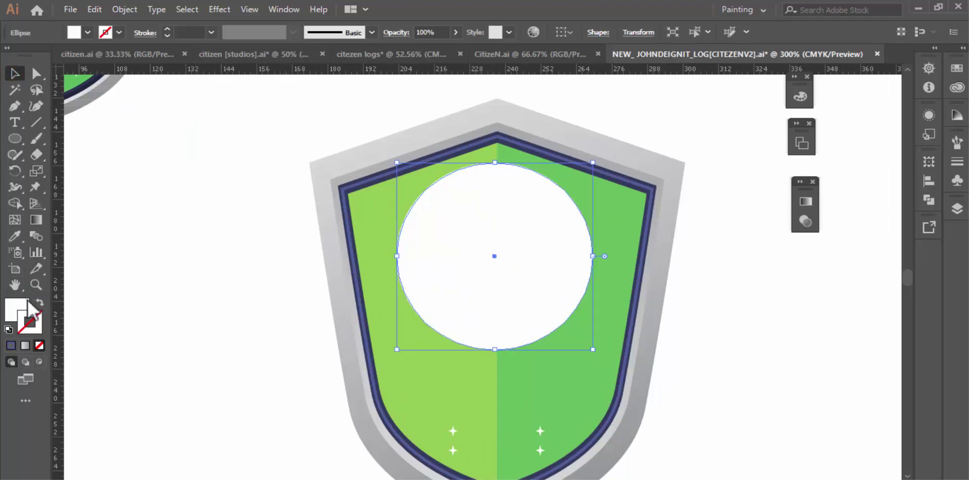
Sample the shield border's navy for the ellipse, swap its fill and stroke, and set the stroke weight to 3 pt
scroll(282, 244, up, 2)
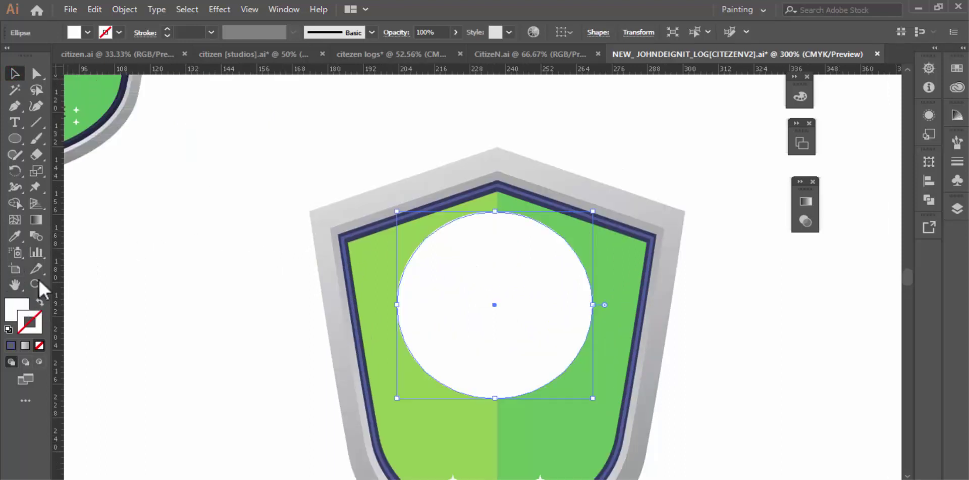
click(16, 237)
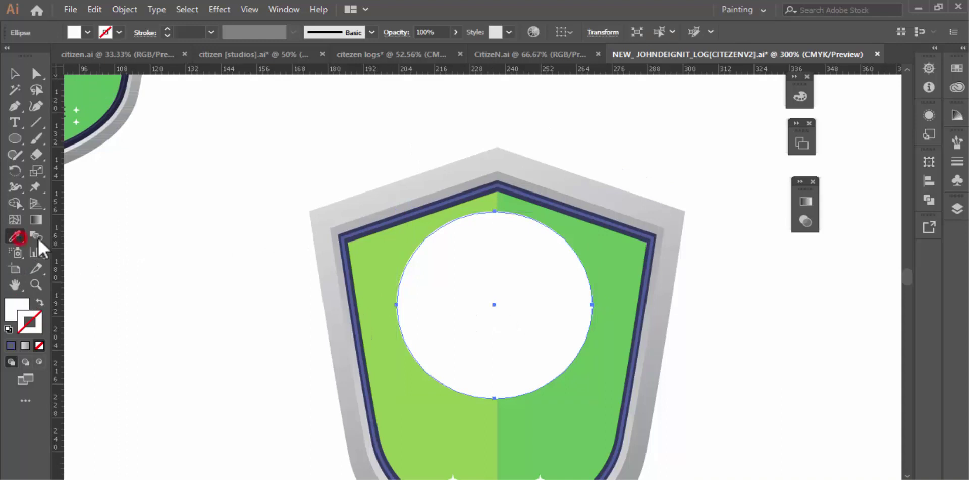
click(363, 234)
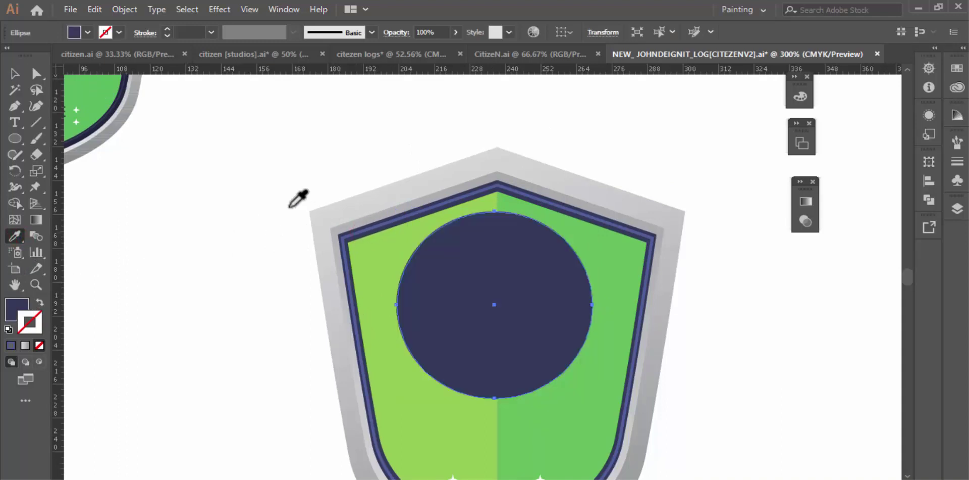
click(40, 305)
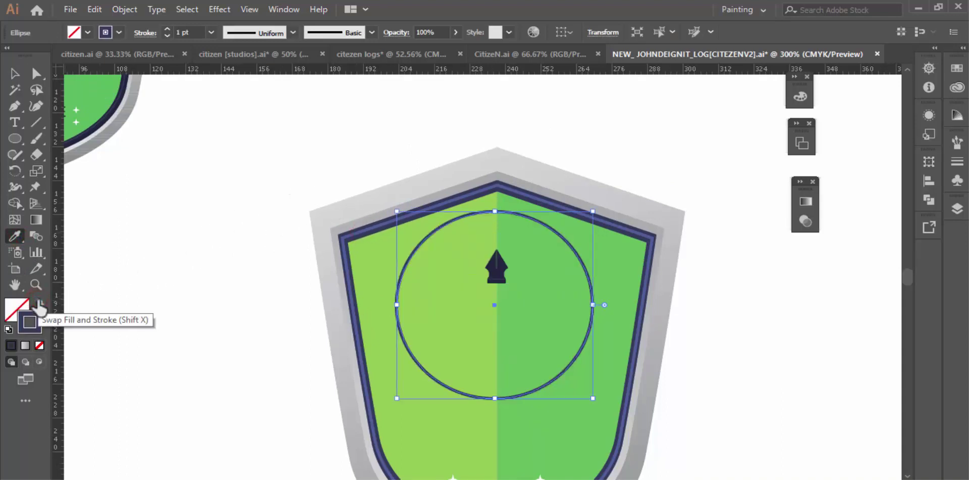
click(166, 29)
click(166, 29)
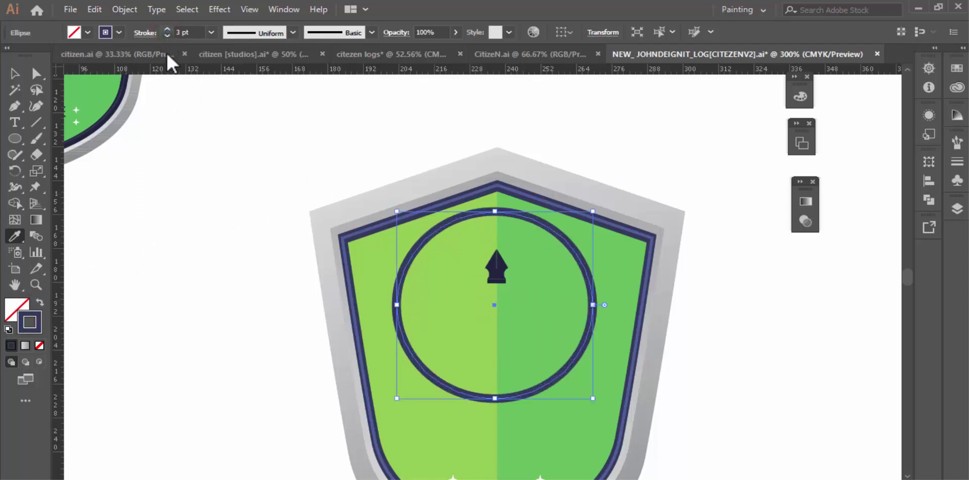
Nudge the navy circle outline slightly down, away from the shield's upper border
click(34, 283)
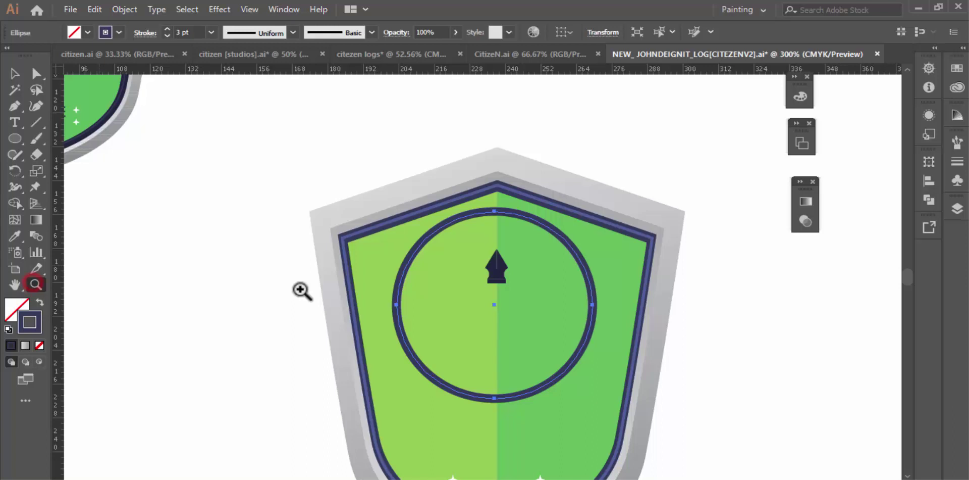
alt+click(504, 310)
alt+click(505, 310)
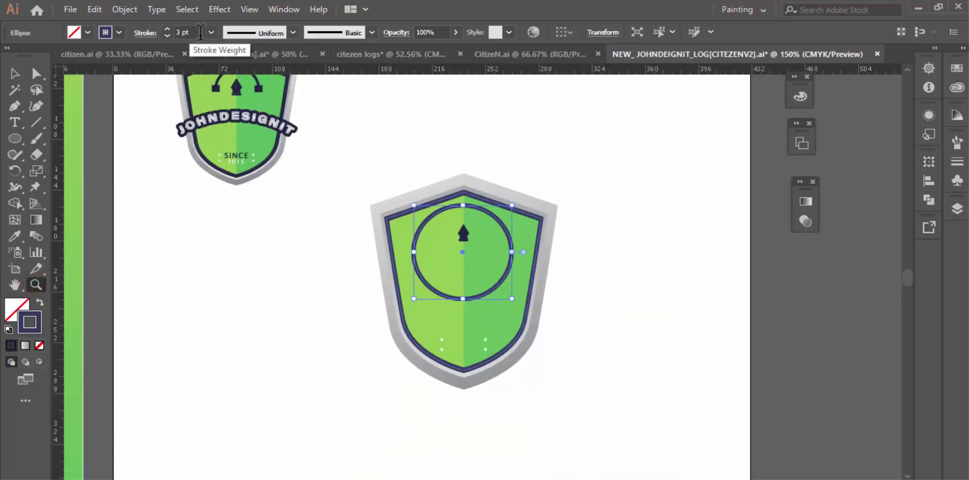
click(17, 74)
click(563, 167)
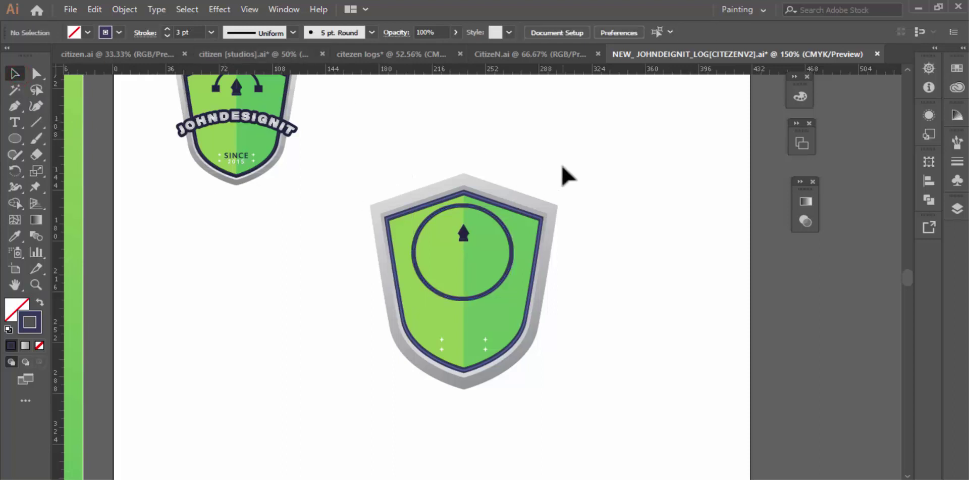
scroll(525, 211, up, 1)
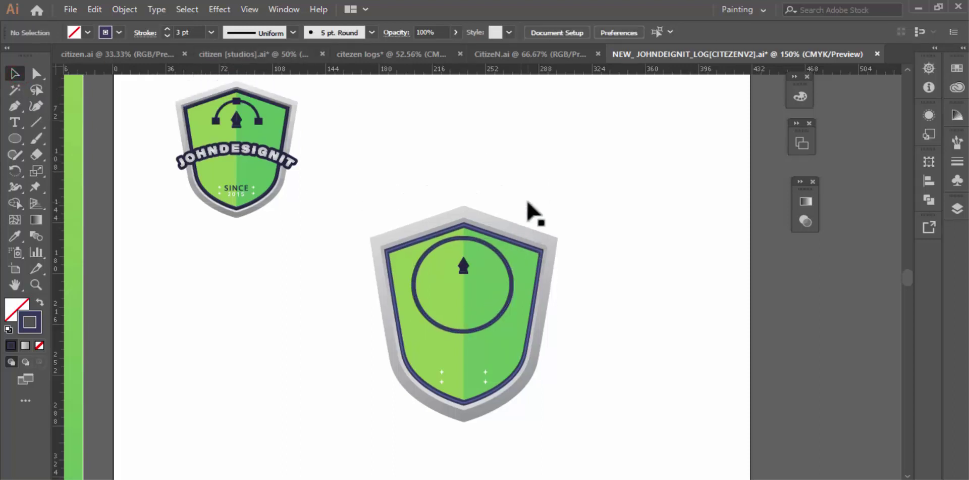
click(511, 283)
key(Down)
key(Down)
key(Down)
key(Down)
key(Down)
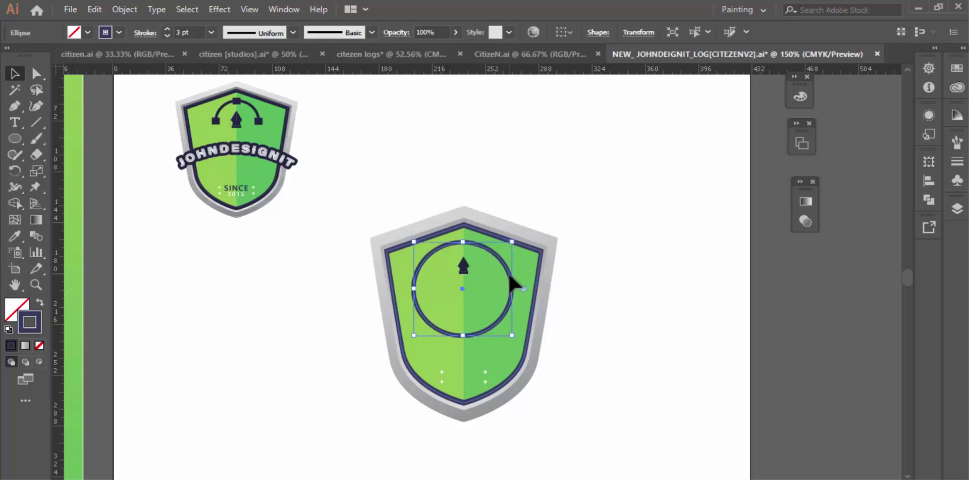
Nudge the pen nib slightly down inside the circle outline
click(463, 267)
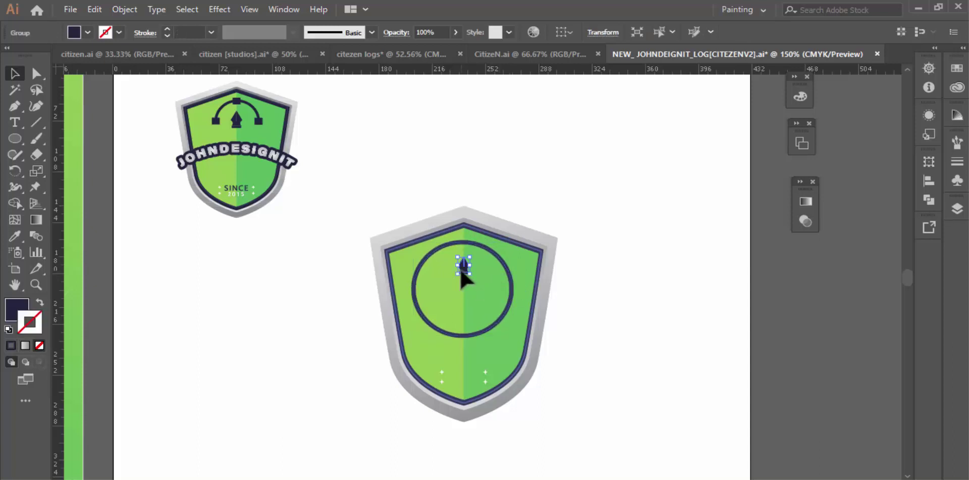
key(Down)
key(Down)
key(Down)
key(Down)
key(Down)
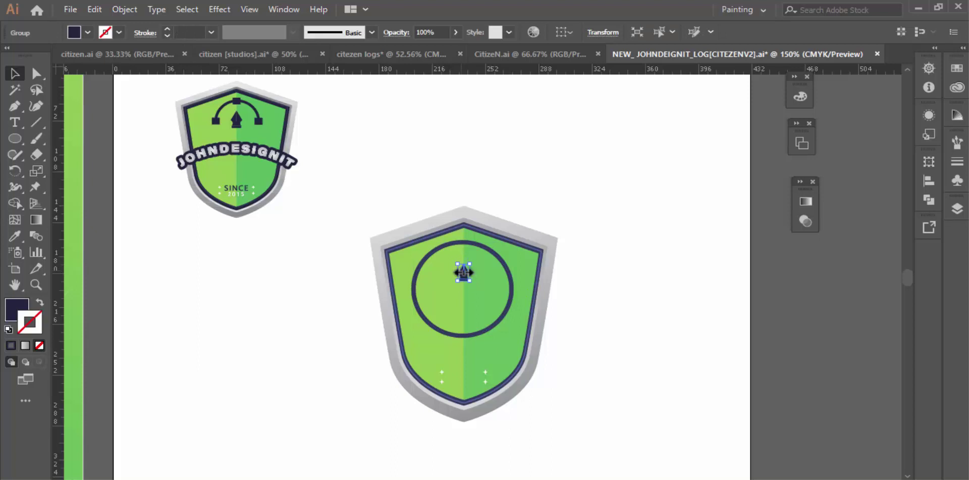
Nudge the circle outline a little further down around the pen nib
click(472, 245)
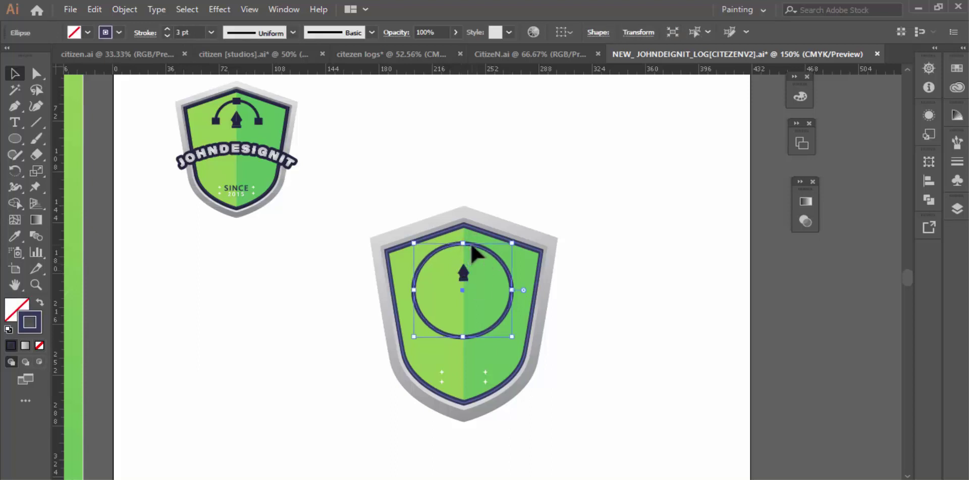
key(Down)
key(Down)
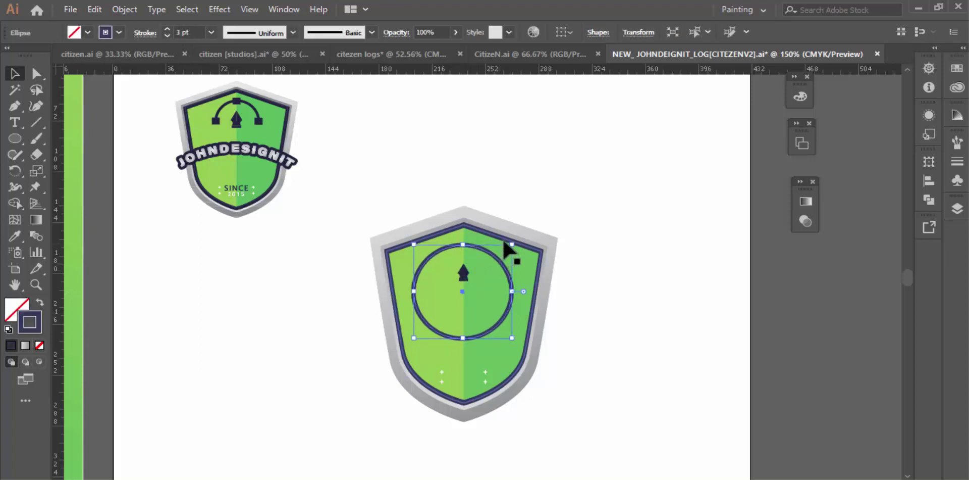
Delete the circle outline's bottom anchor point so only the upper semicircular arc remains above the pen nib
click(35, 74)
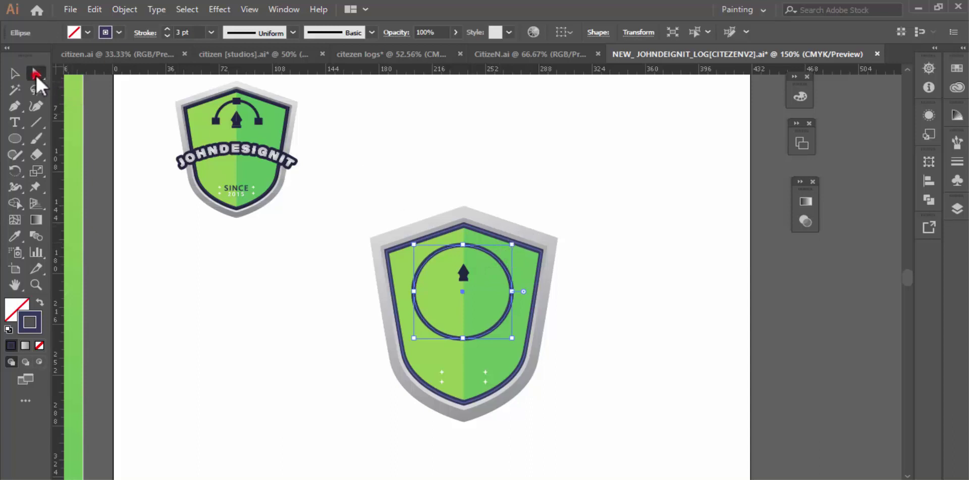
click(463, 339)
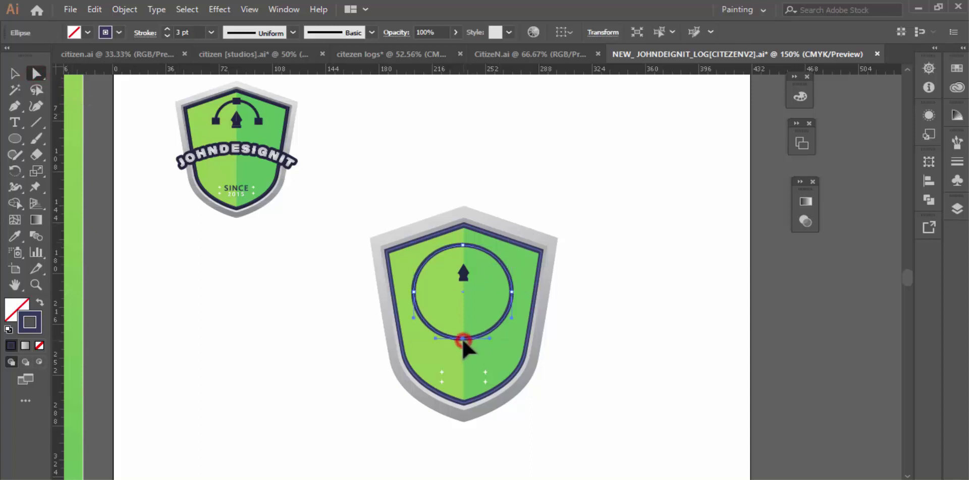
key(Delete)
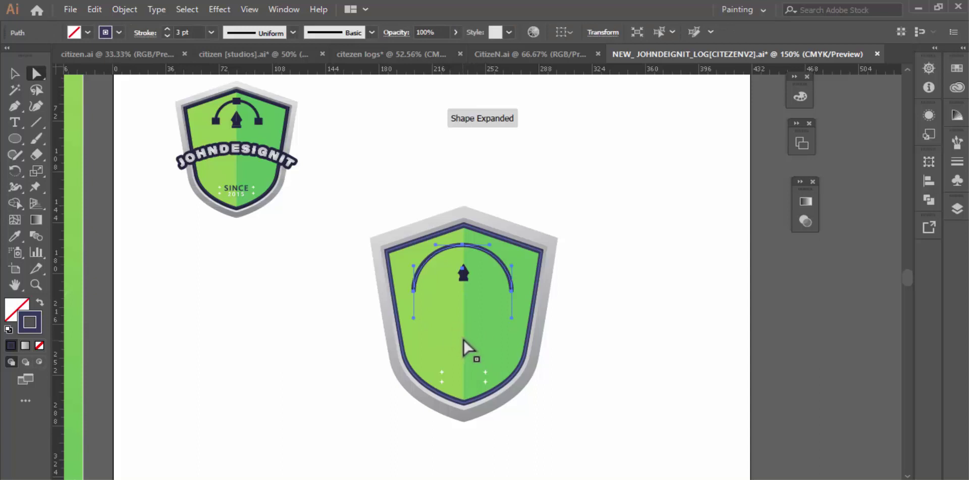
Scale the navy arc down proportionally about its centre so it sits closer around the pen nib
click(625, 216)
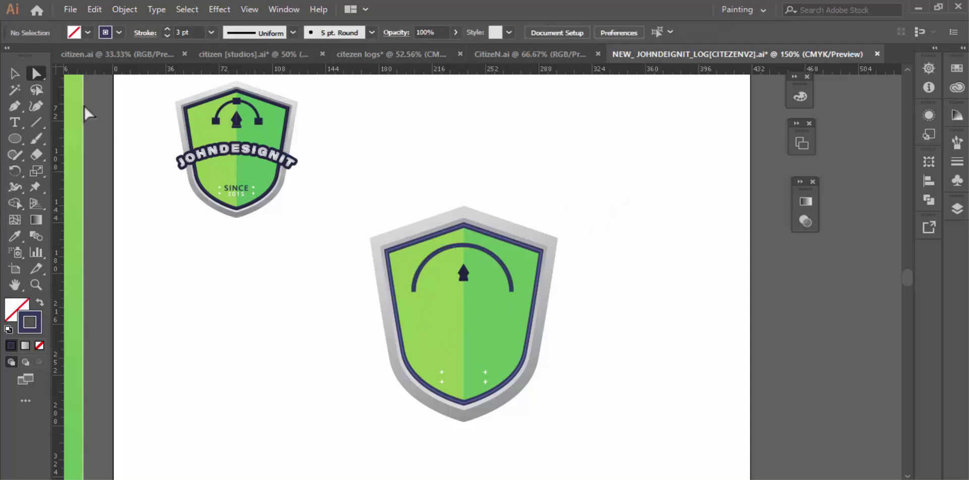
click(19, 73)
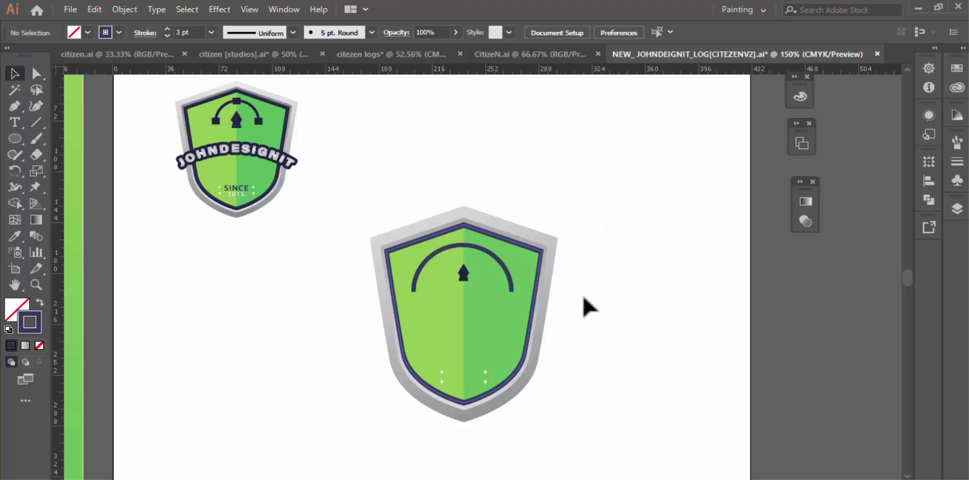
click(511, 288)
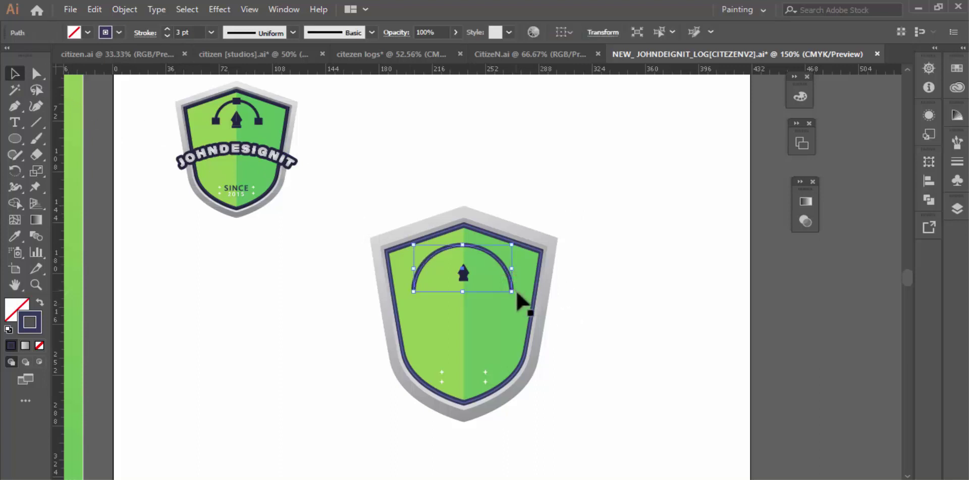
drag(511, 291, 499, 285)
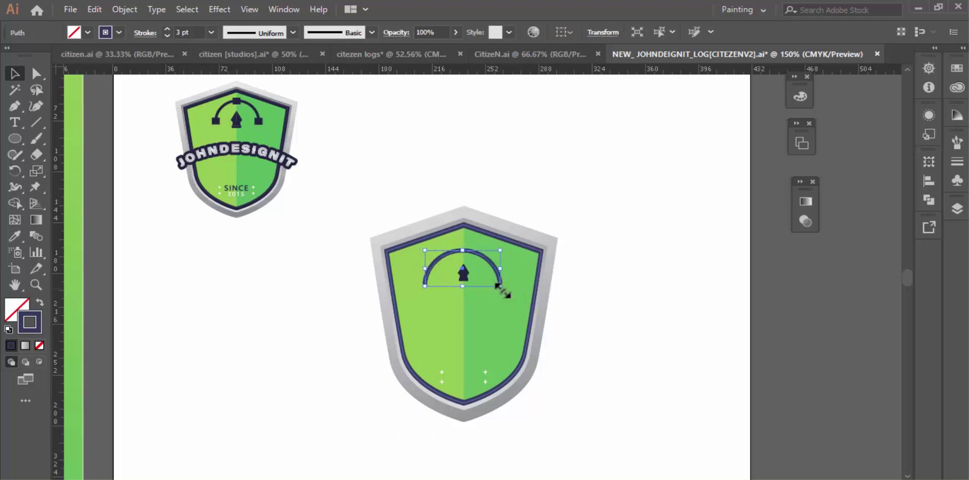
click(767, 290)
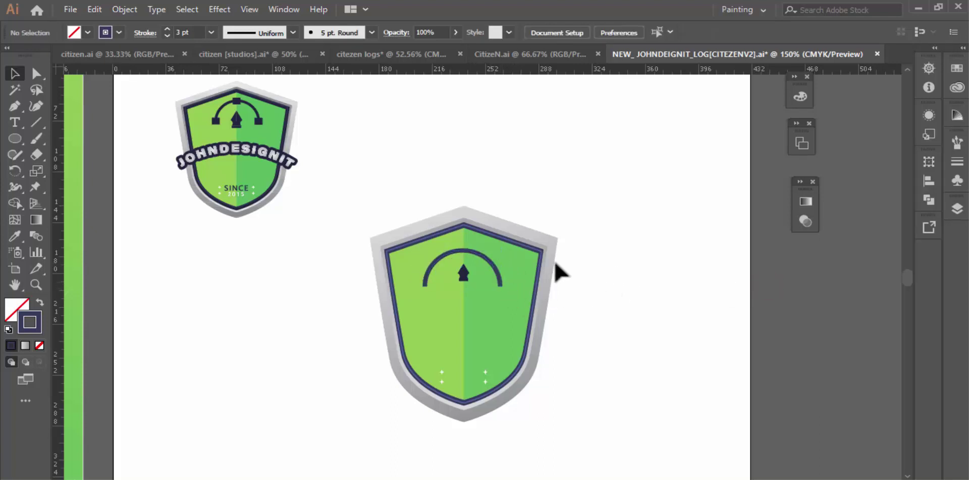
Nudge the pen nib and the arc together slightly upward within the shield
click(464, 271)
shift+click(469, 258)
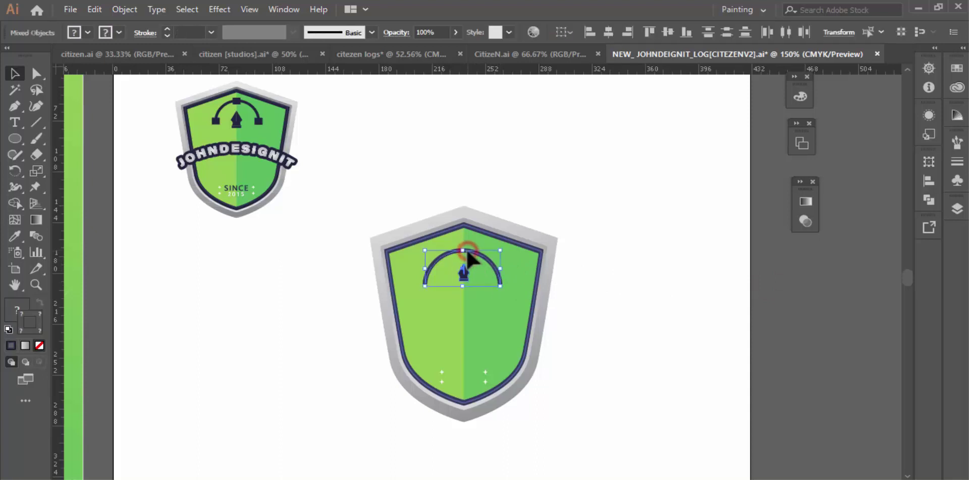
key(Up)
key(Up)
key(Up)
key(Up)
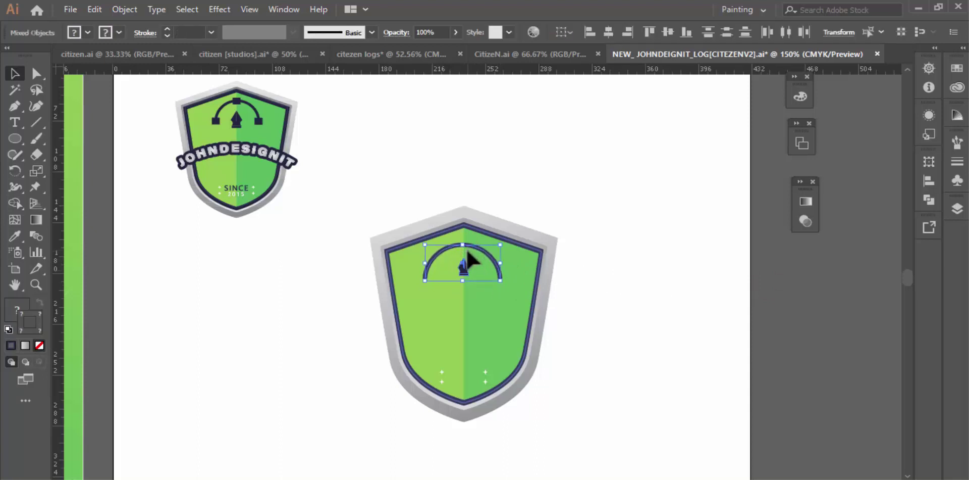
click(771, 297)
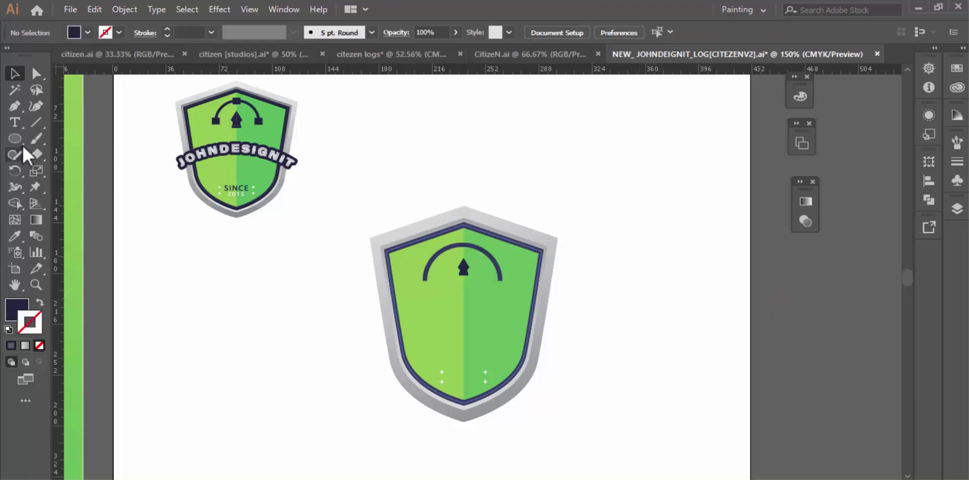
Draw a small, nearly square rectangle with a dark navy fill and no stroke on the blank area above the shield
drag(21, 144, 50, 139)
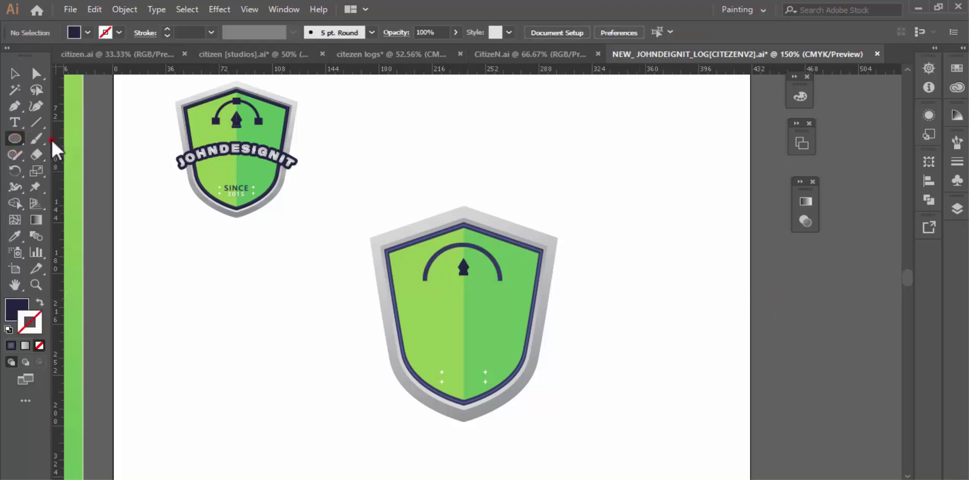
drag(529, 148, 545, 161)
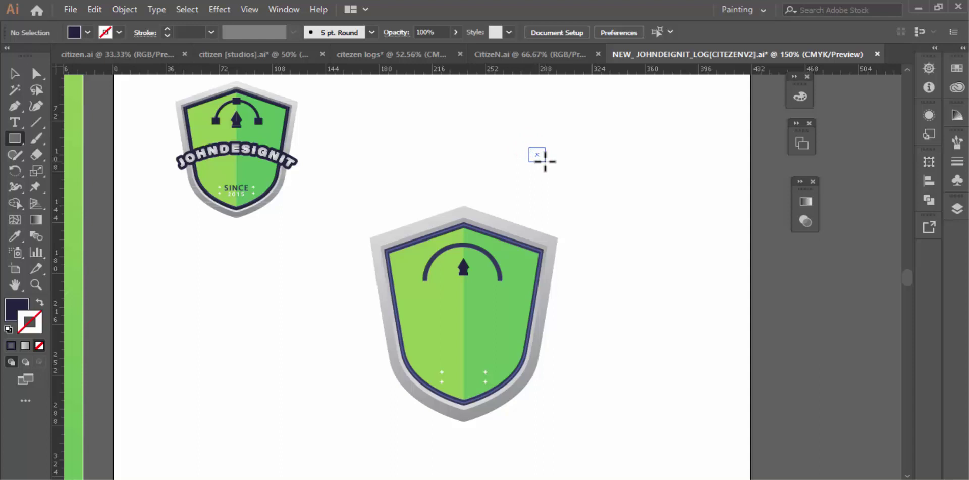
drag(545, 161, 545, 162)
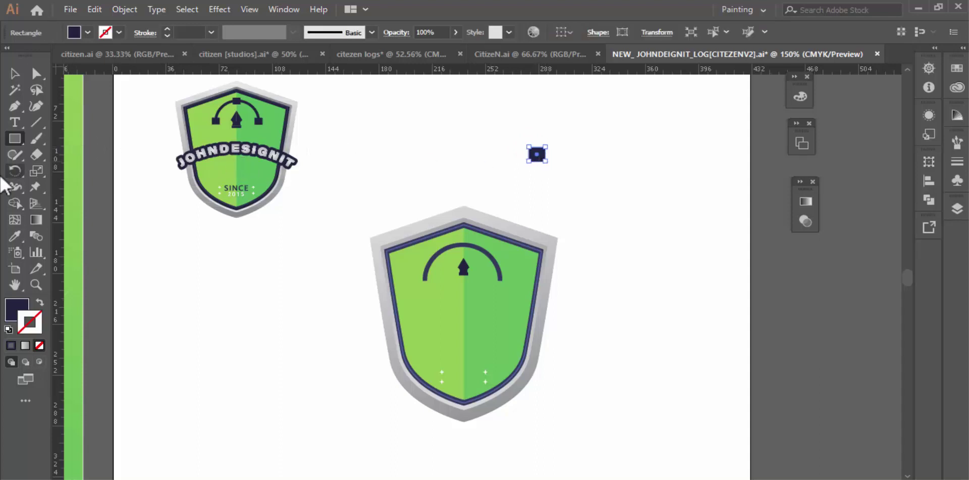
click(40, 303)
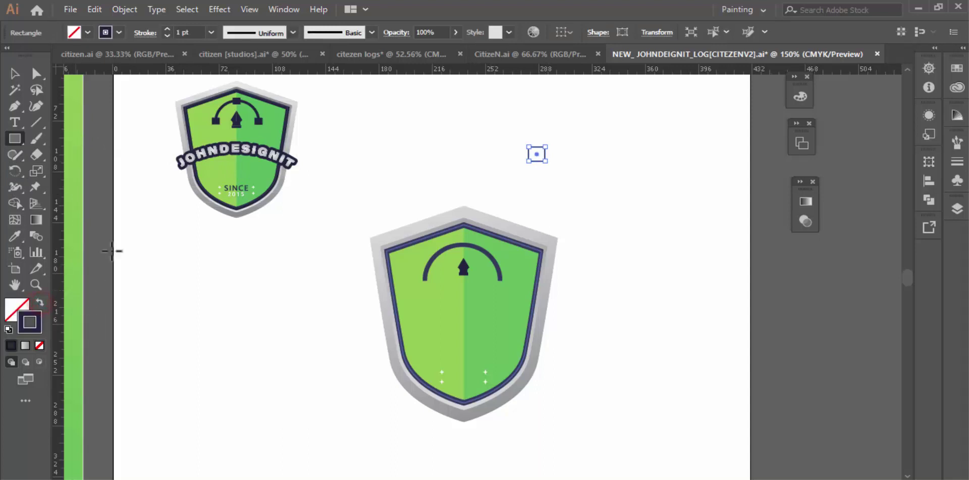
click(40, 303)
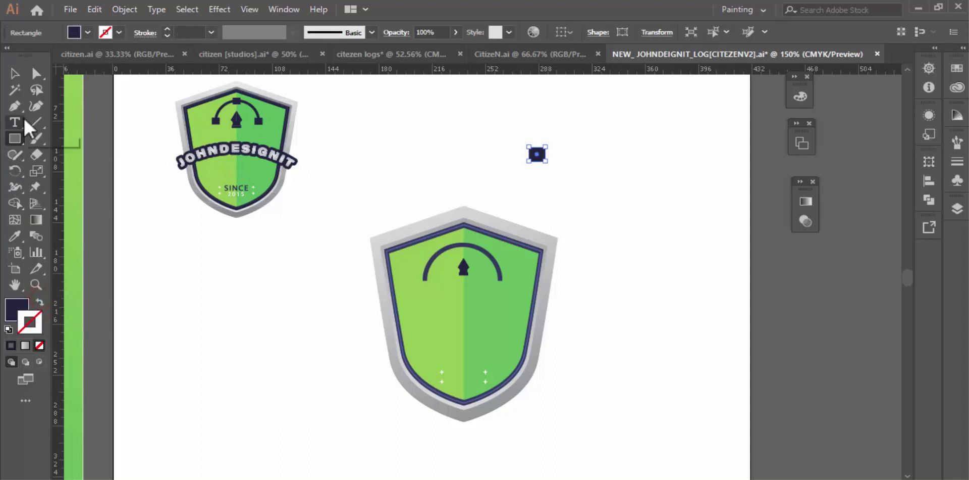
Place the small navy square over the arc's right end and fine-tune its size
click(21, 74)
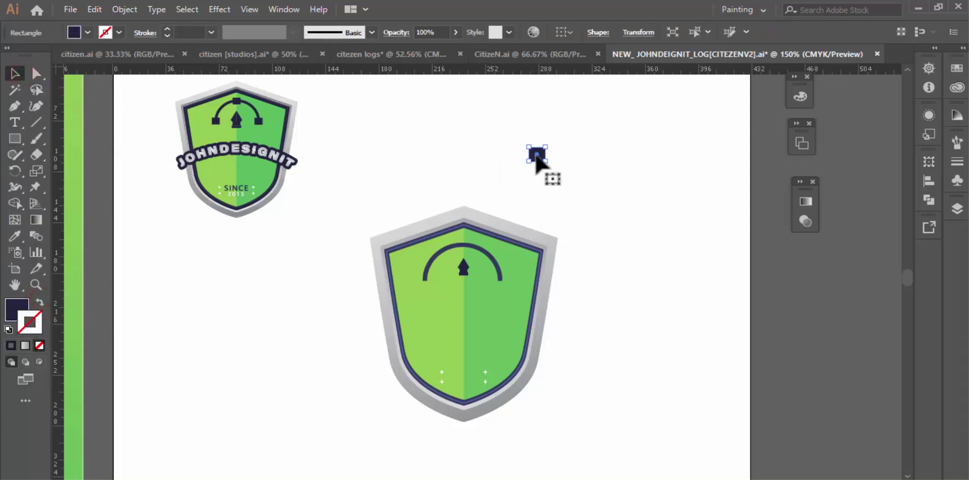
drag(535, 161, 500, 281)
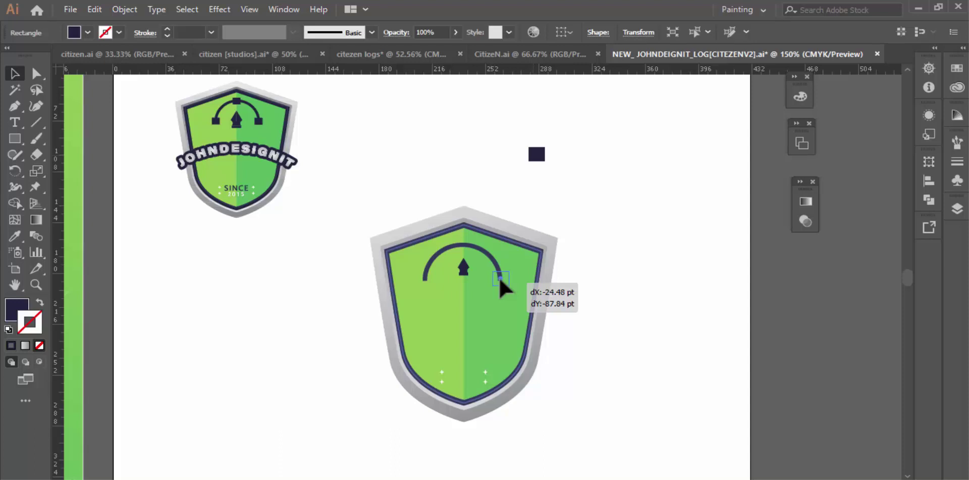
drag(501, 279, 501, 280)
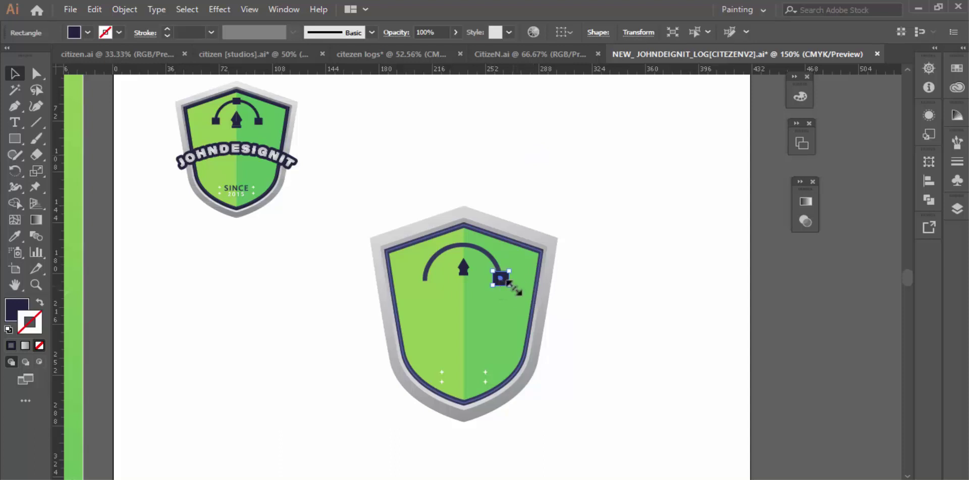
drag(511, 285, 509, 284)
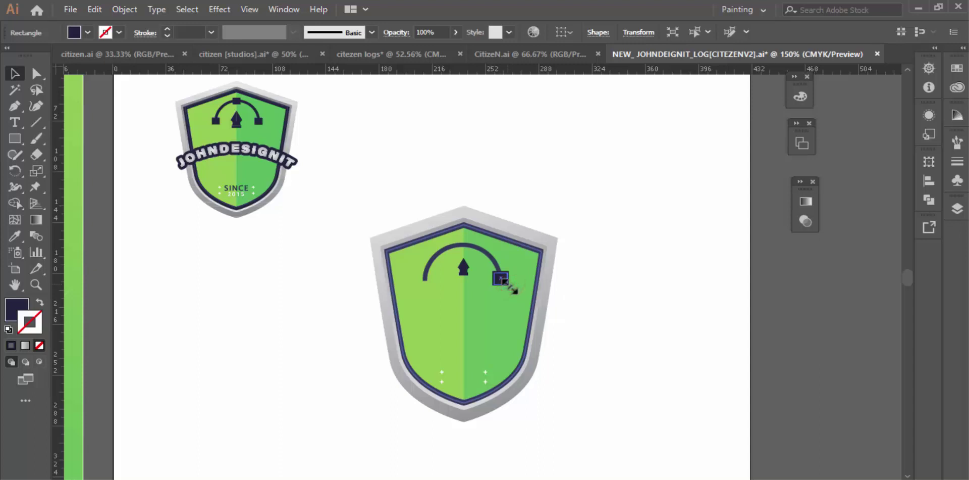
click(778, 285)
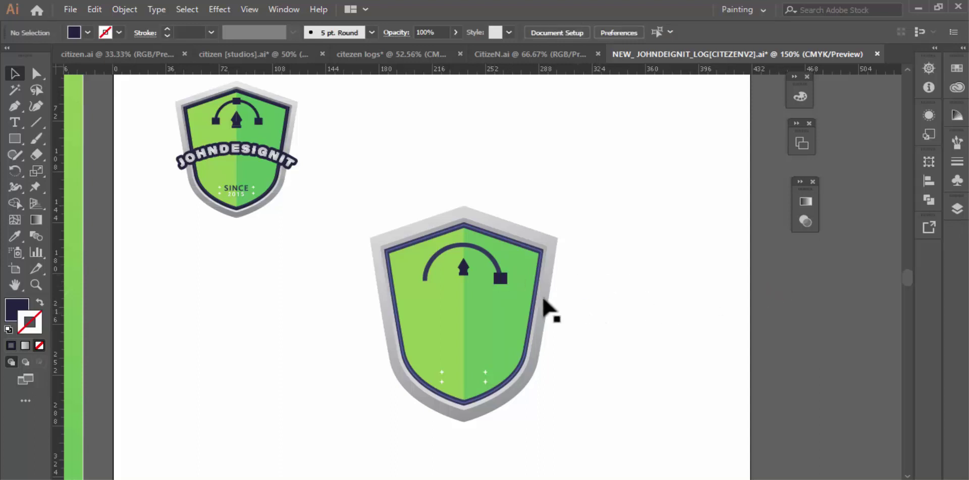
Recolor the square at the arc's right end with the navy swatch above the artboard using the Eyedropper
click(502, 279)
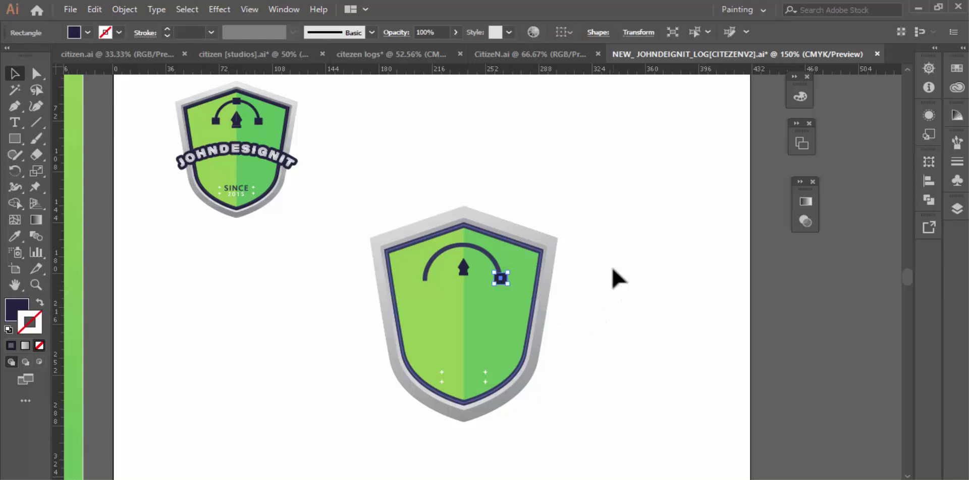
scroll(618, 278, up, 3)
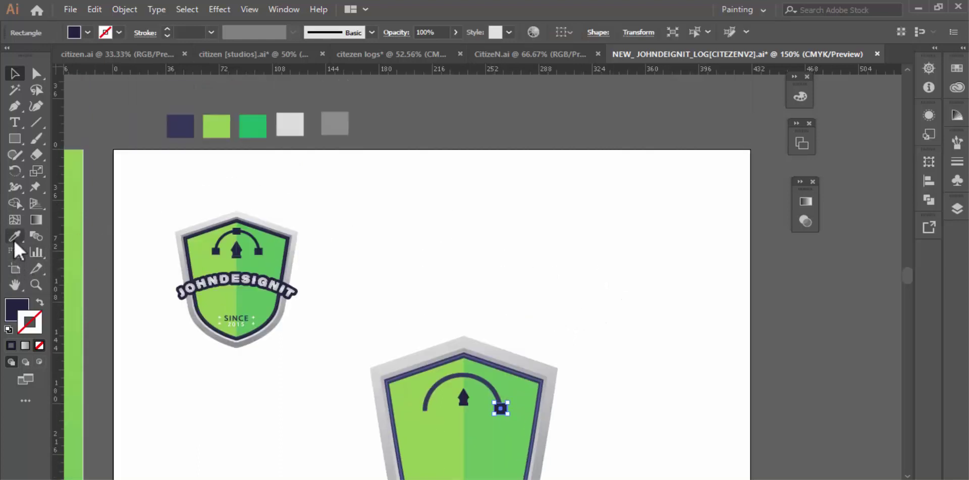
click(14, 235)
click(184, 123)
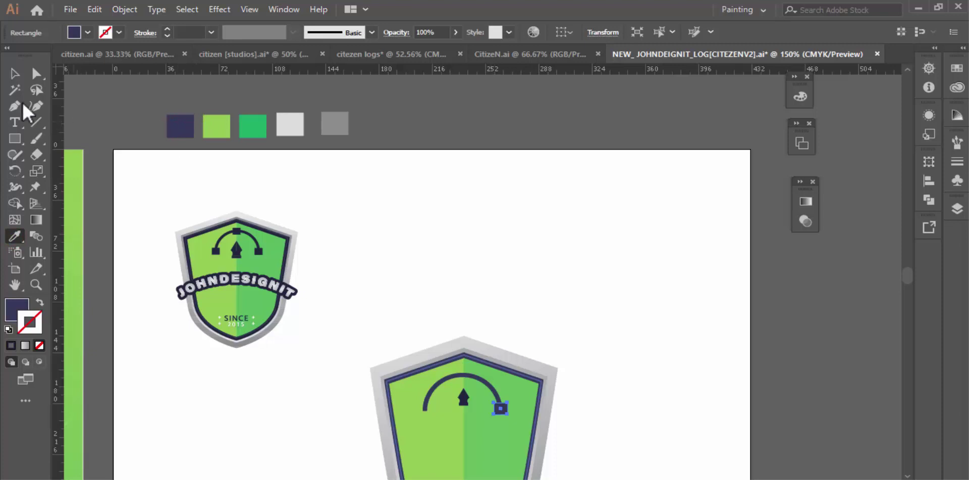
Duplicate the navy square onto the arc's top point and its left end to form the anchor handles
click(15, 73)
scroll(568, 304, down, 2)
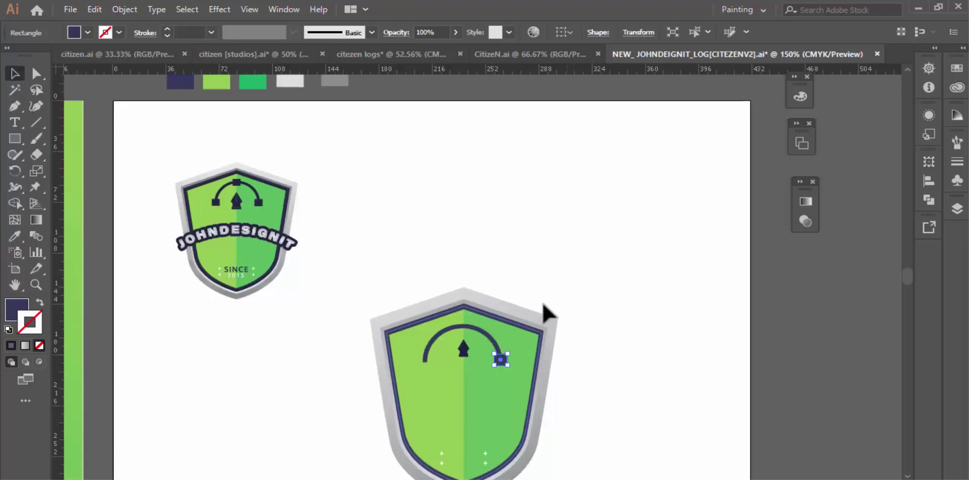
drag(496, 357, 425, 362)
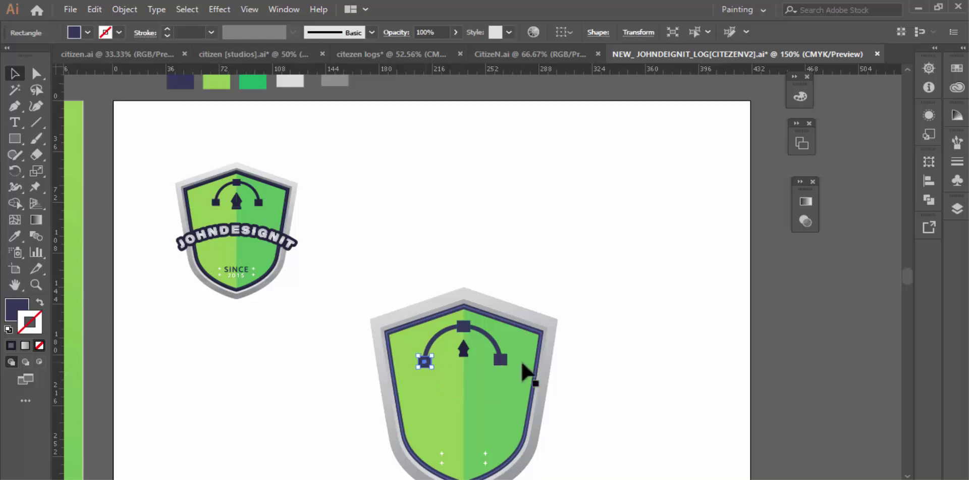
click(768, 346)
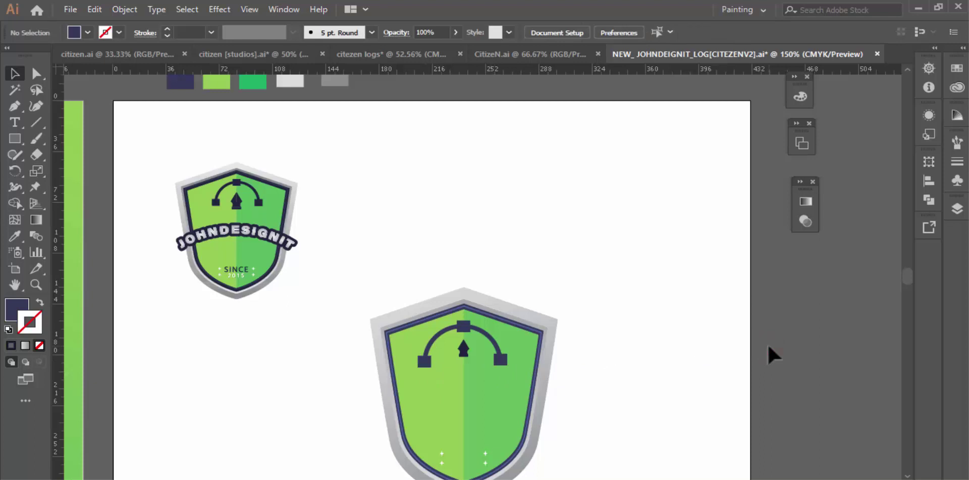
scroll(768, 346, down, 2)
scroll(768, 346, down, 1)
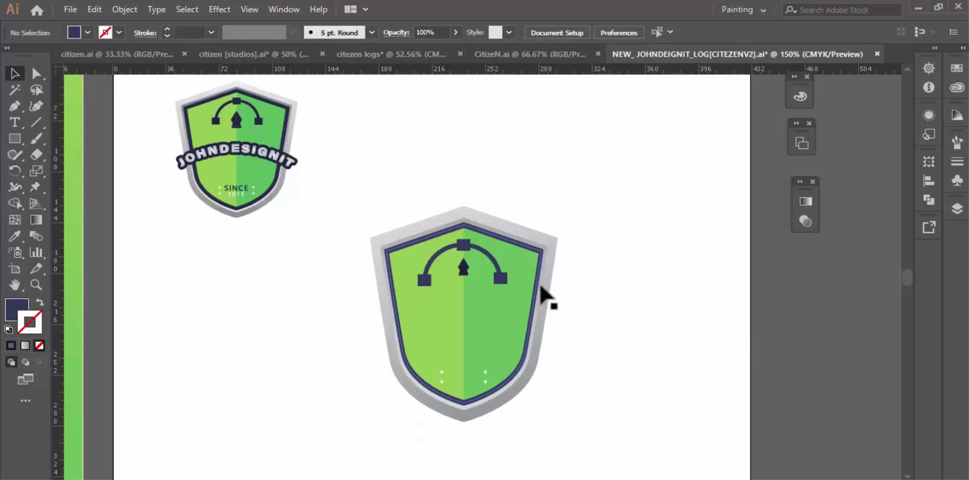
Recolor the pen nib to match the navy anchor squares by sampling the square at the arc's left end
click(465, 267)
scroll(626, 298, up, 3)
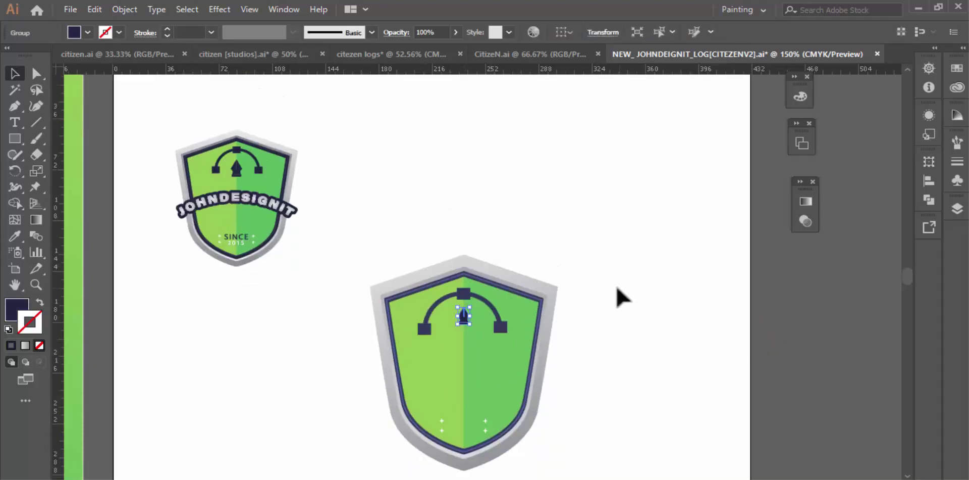
click(15, 235)
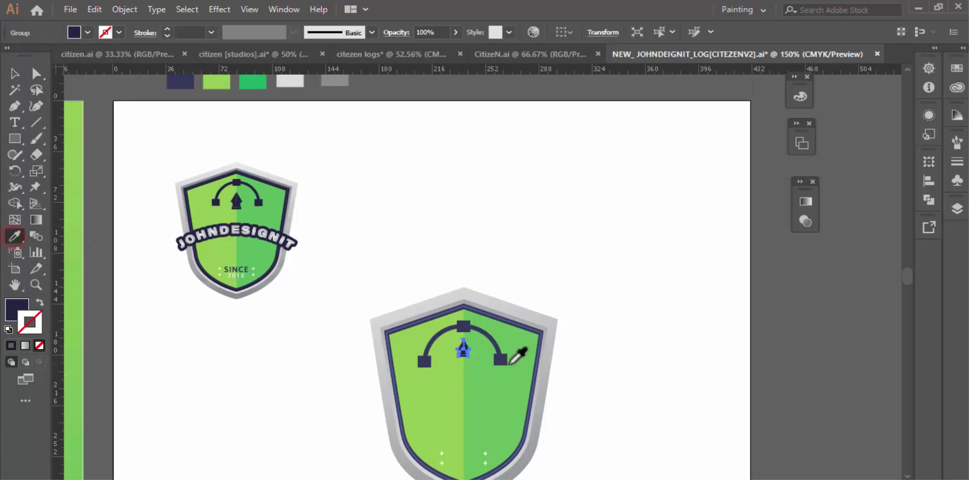
click(417, 362)
click(14, 73)
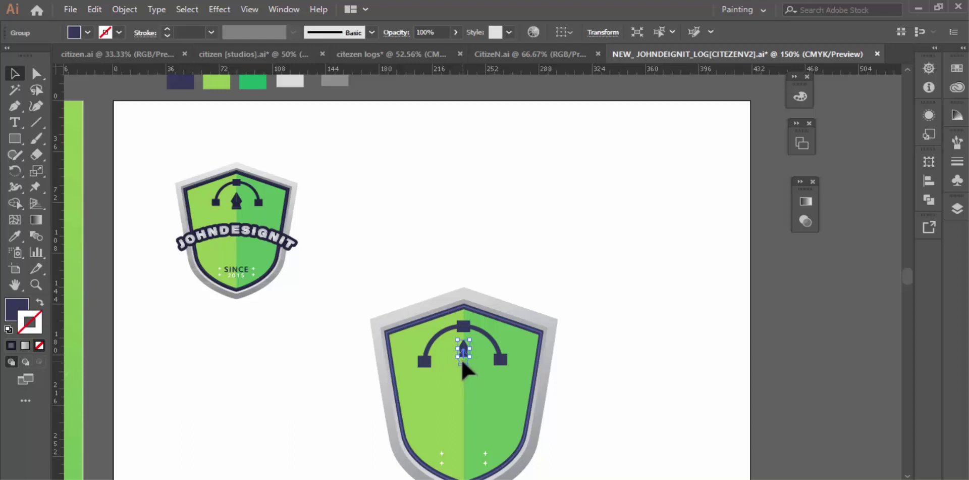
Move the pen nib down below the arc, enlarge it slightly and fine-tune its vertical position between the anchor squares
key(shift+Down)
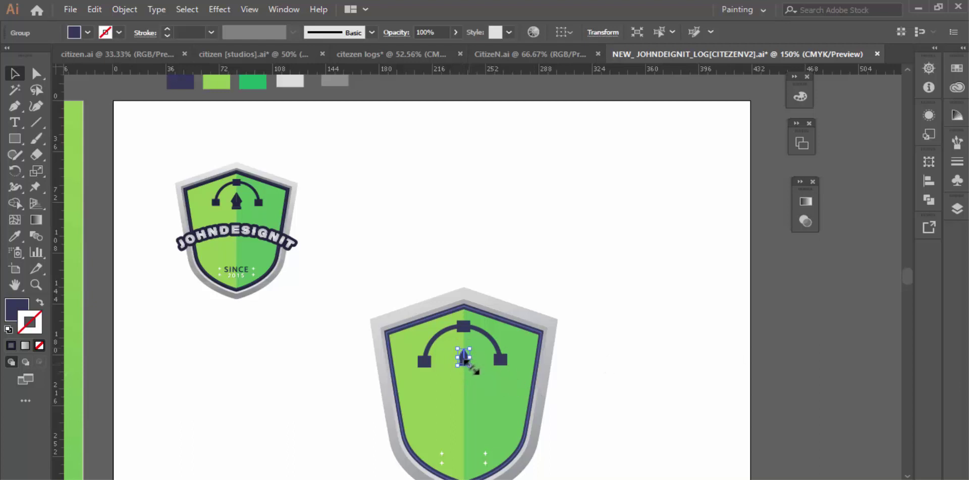
drag(467, 363, 471, 368)
key(Down)
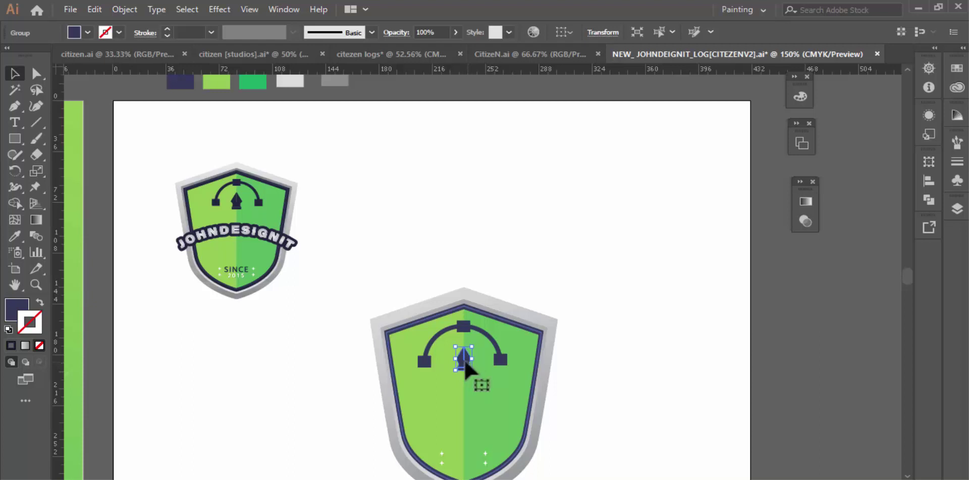
key(Up)
key(Up)
click(798, 365)
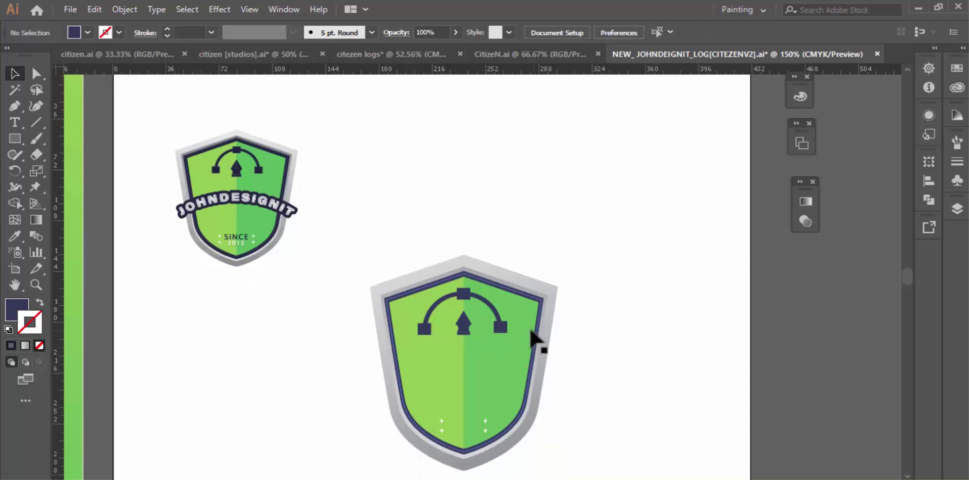
scroll(617, 305, down, 2)
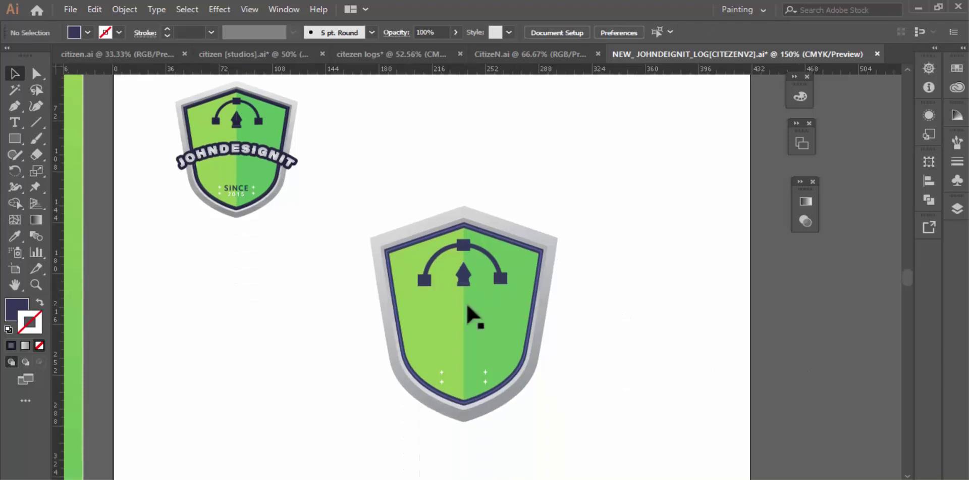
click(36, 284)
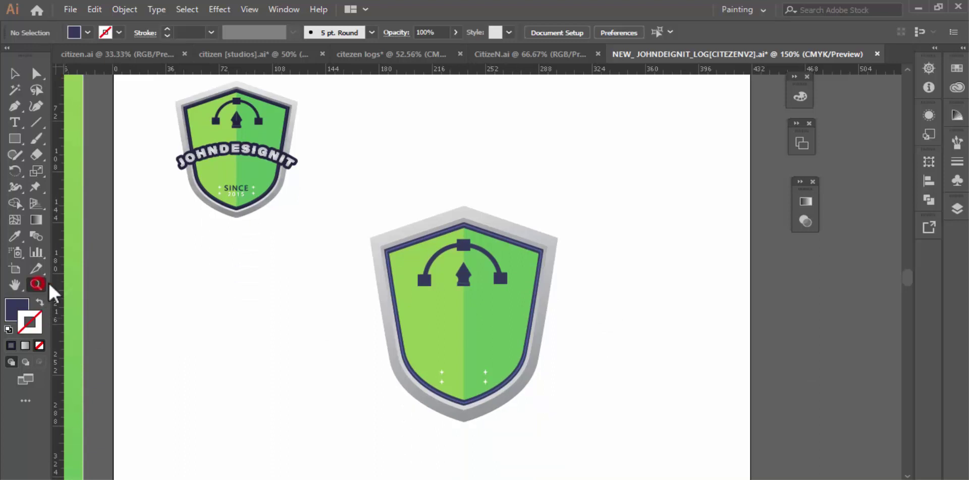
click(482, 305)
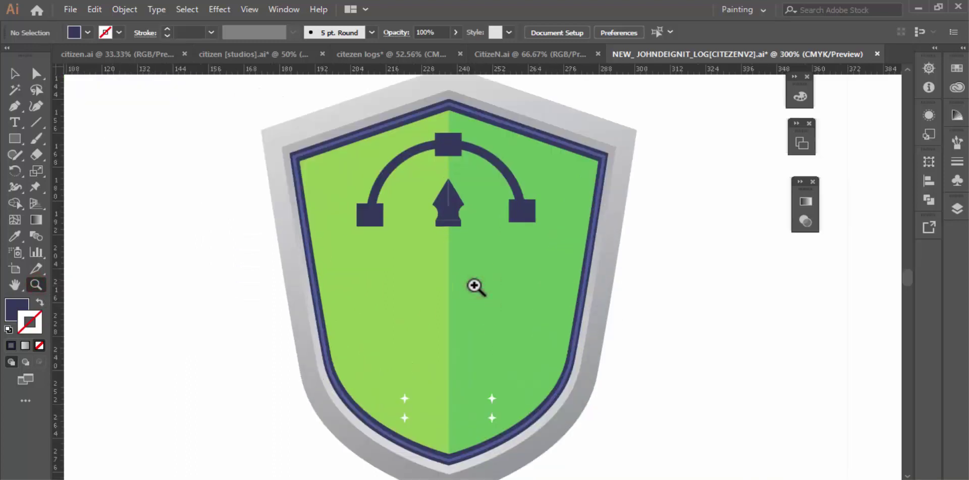
scroll(475, 286, up, 3)
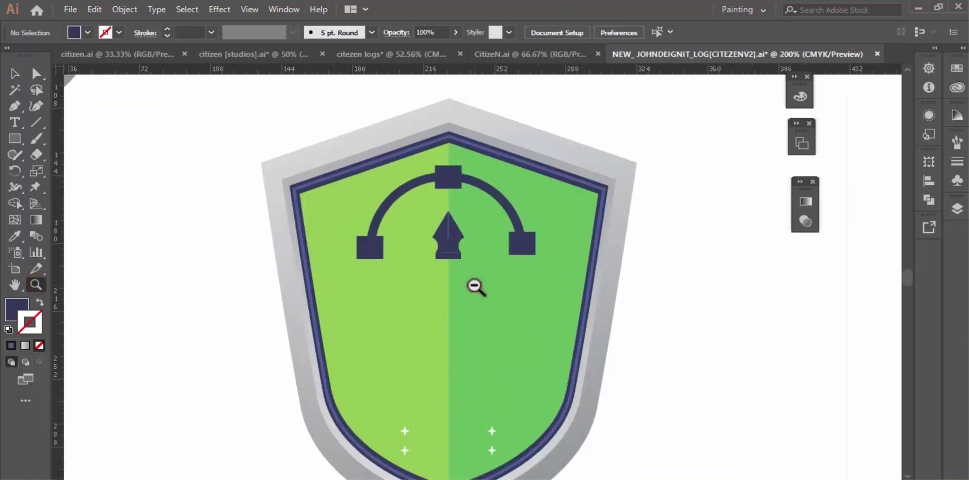
Add a point text object above the new shield and set its font to Acumin Variable Concept
alt+click(475, 287)
scroll(474, 286, down, 1)
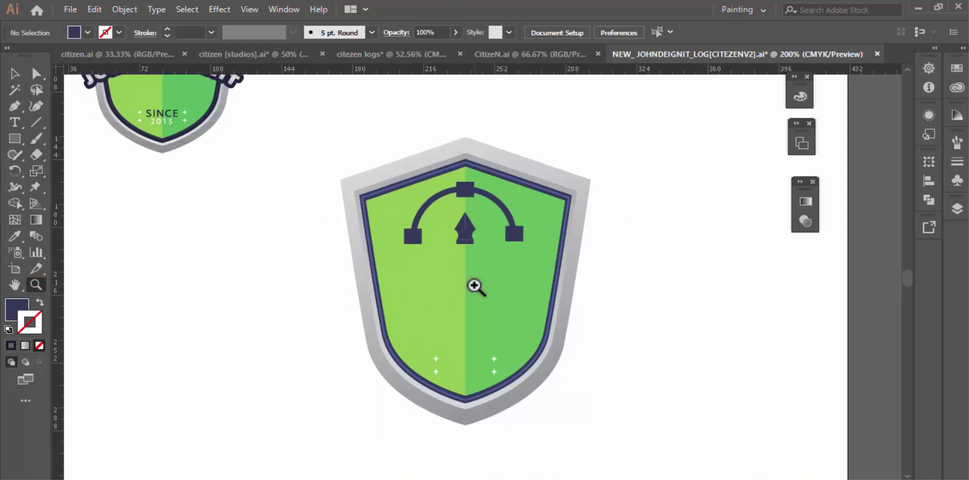
scroll(475, 286, down, 1)
scroll(474, 286, up, 2)
scroll(474, 286, up, 2)
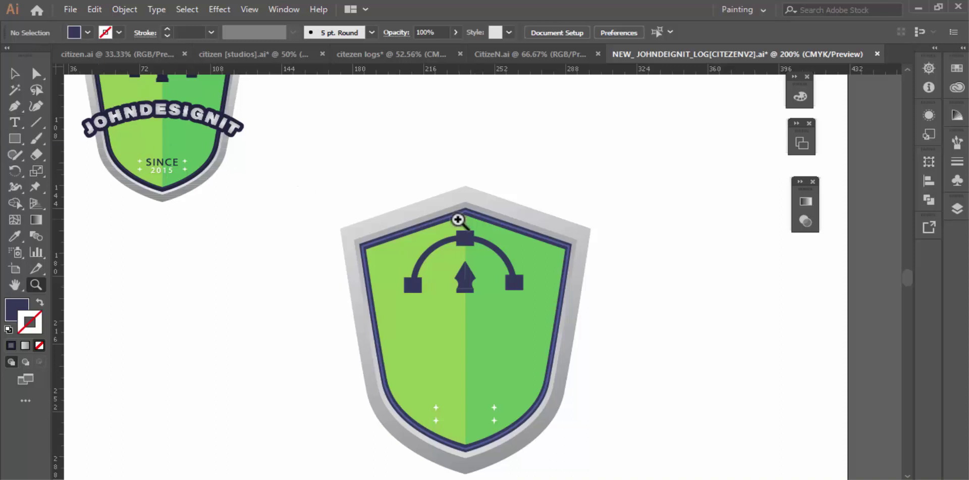
scroll(288, 199, up, 3)
scroll(288, 199, down, 3)
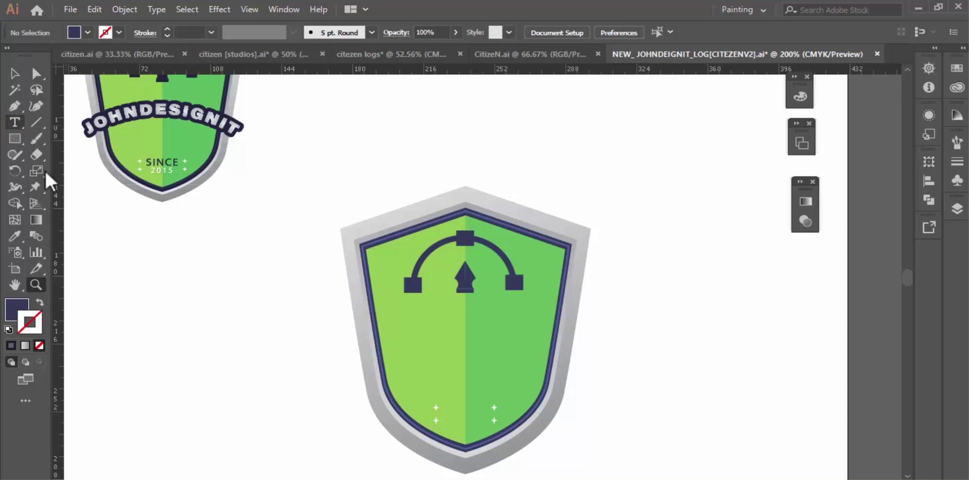
key(t)
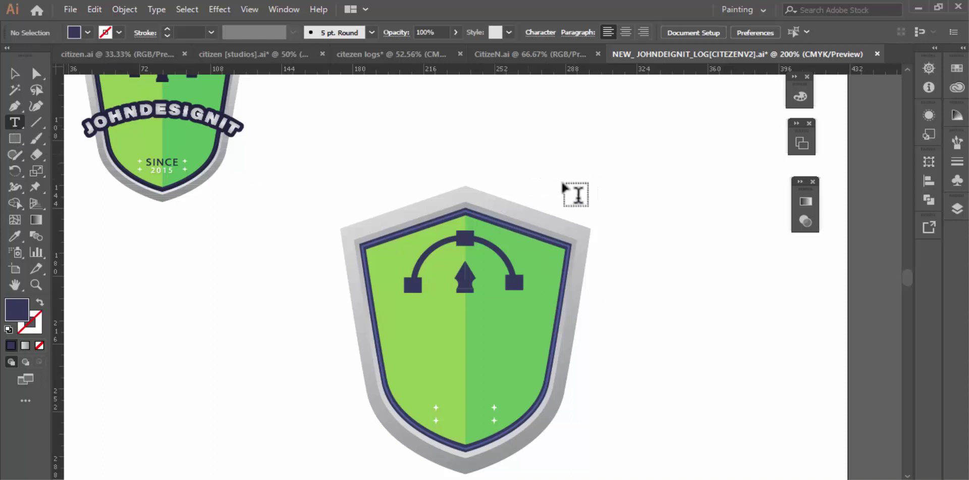
click(602, 203)
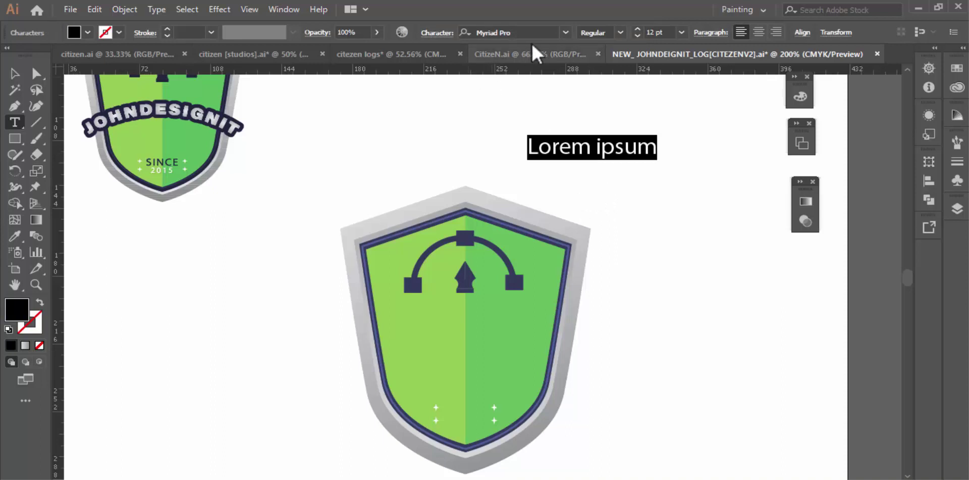
click(566, 34)
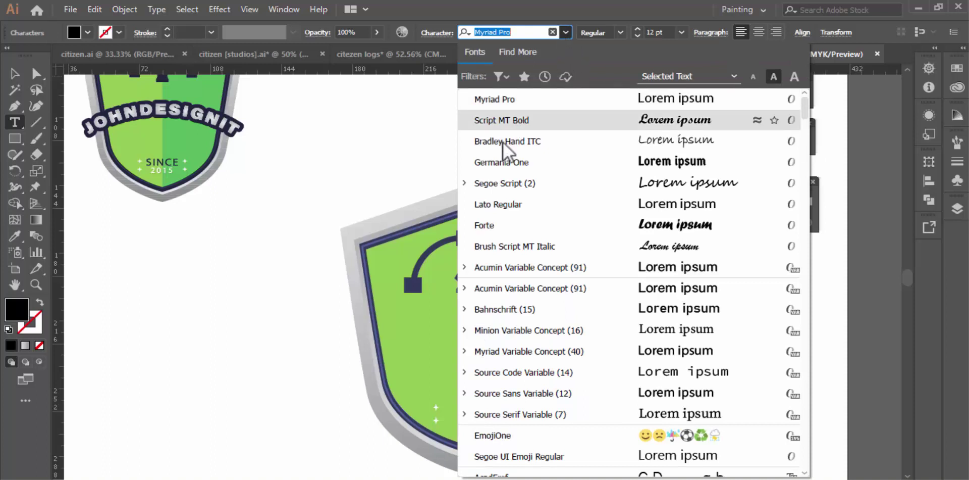
click(500, 267)
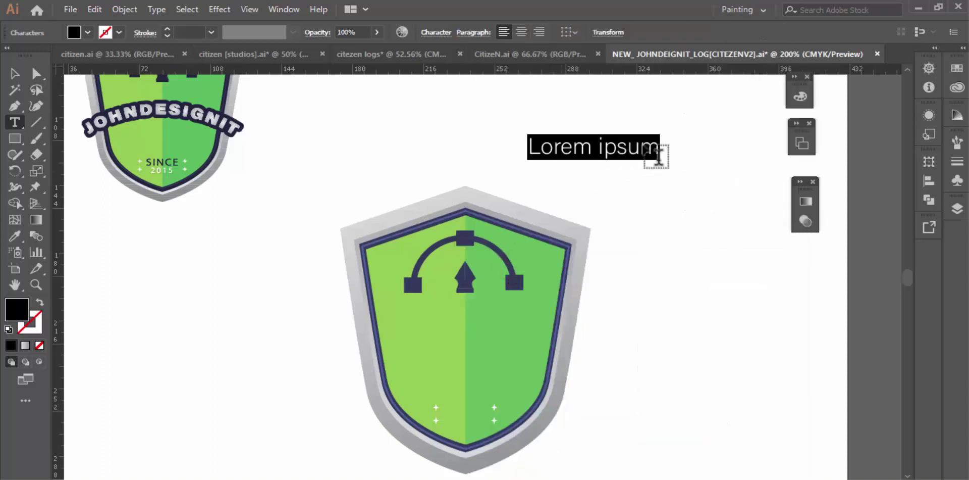
Replace the placeholder text above the shield with SINCE
click(536, 148)
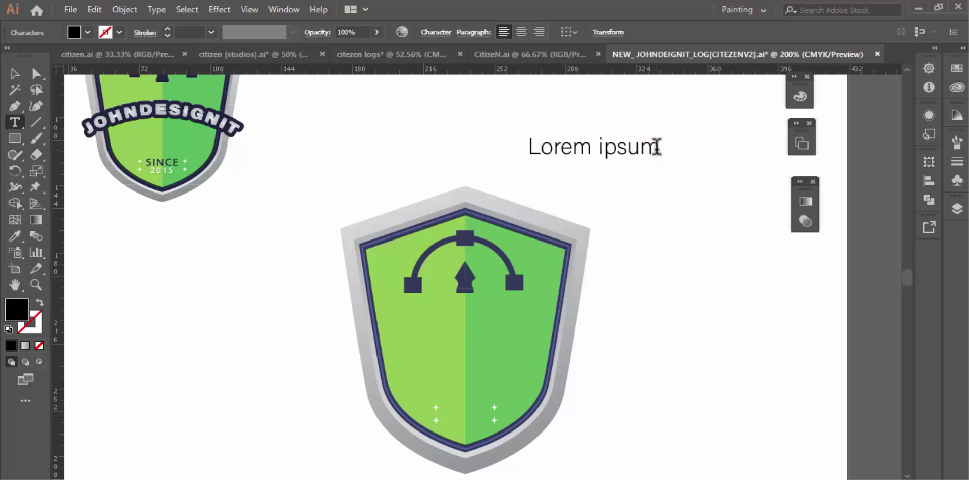
key(BackSpace)
key(BackSpace)
key(BackSpace)
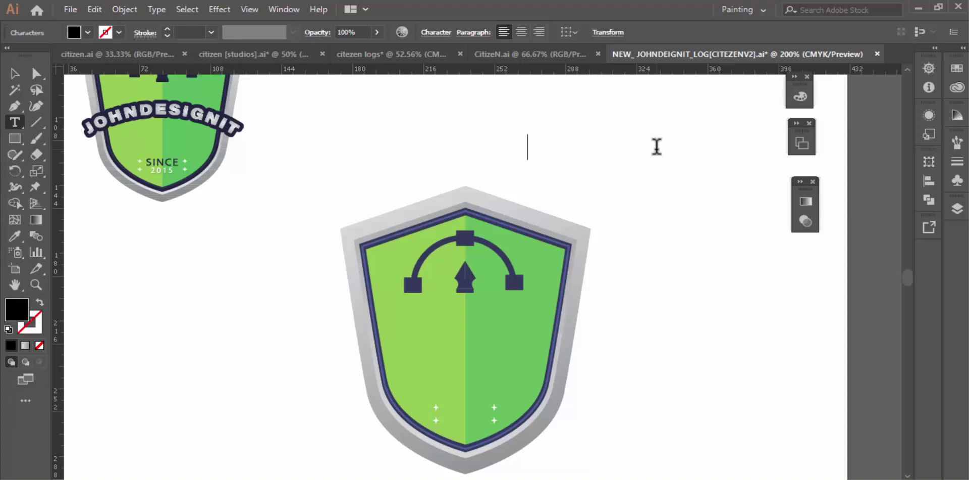
text(SINCE)
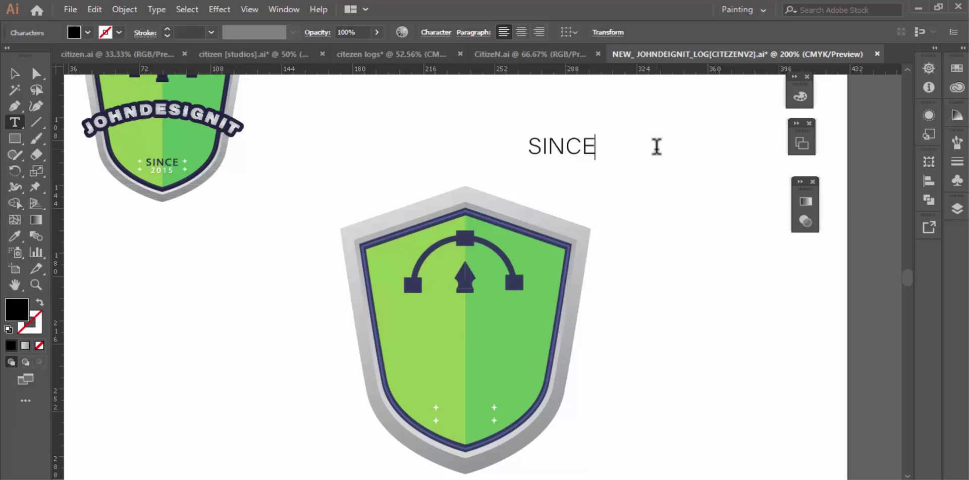
Set the font style of the SINCE text to Wide
click(14, 73)
click(436, 34)
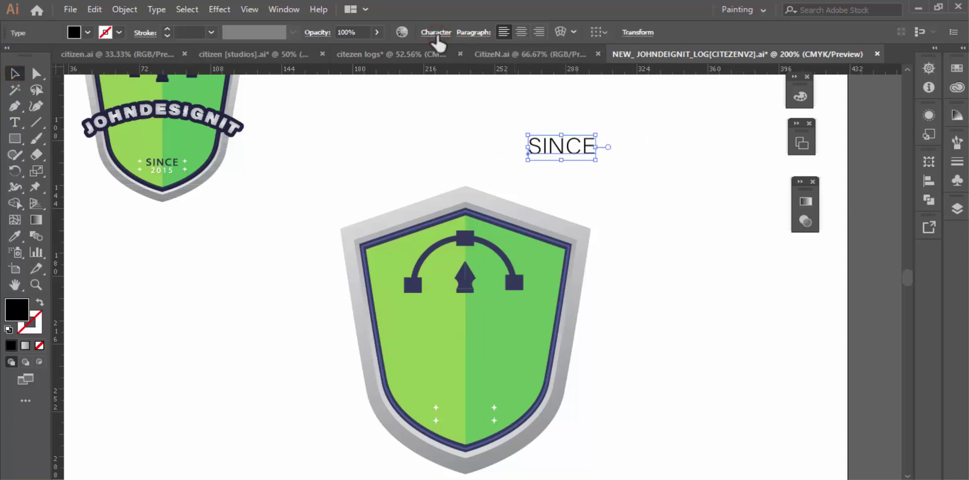
click(437, 33)
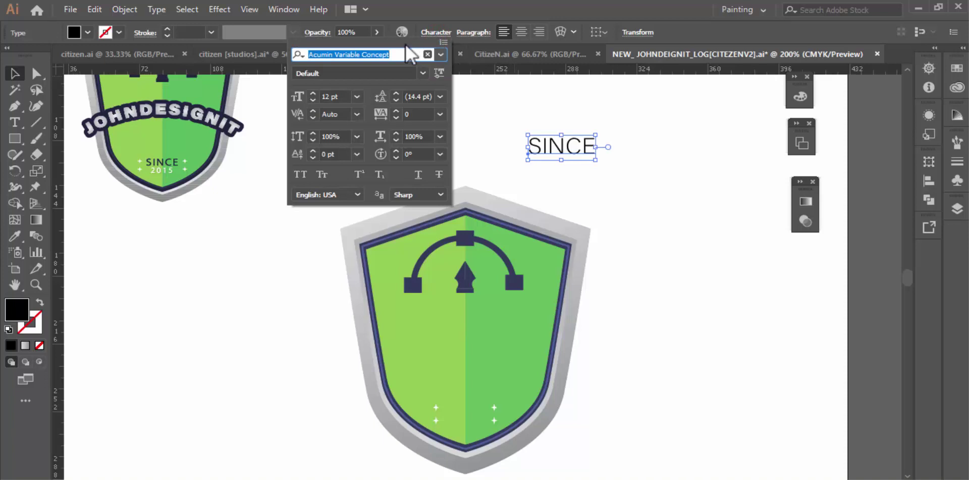
click(423, 74)
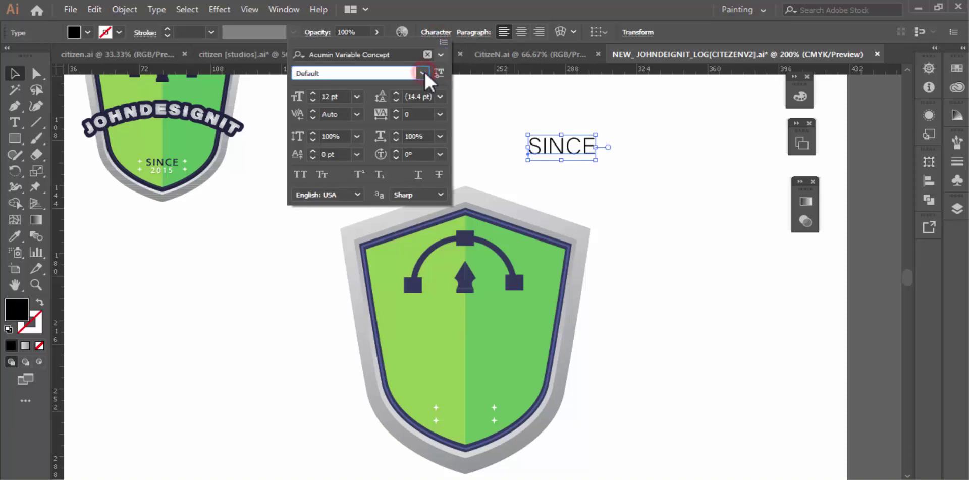
scroll(364, 376, down, 15)
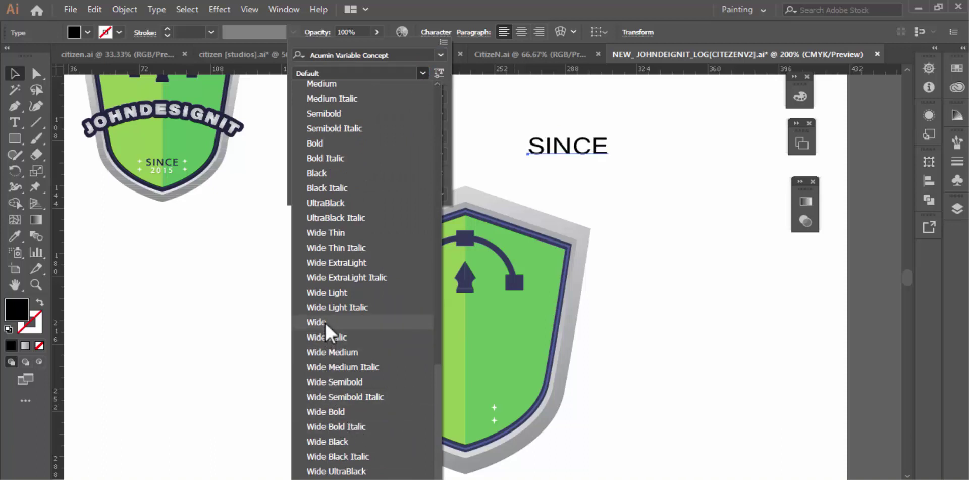
click(325, 321)
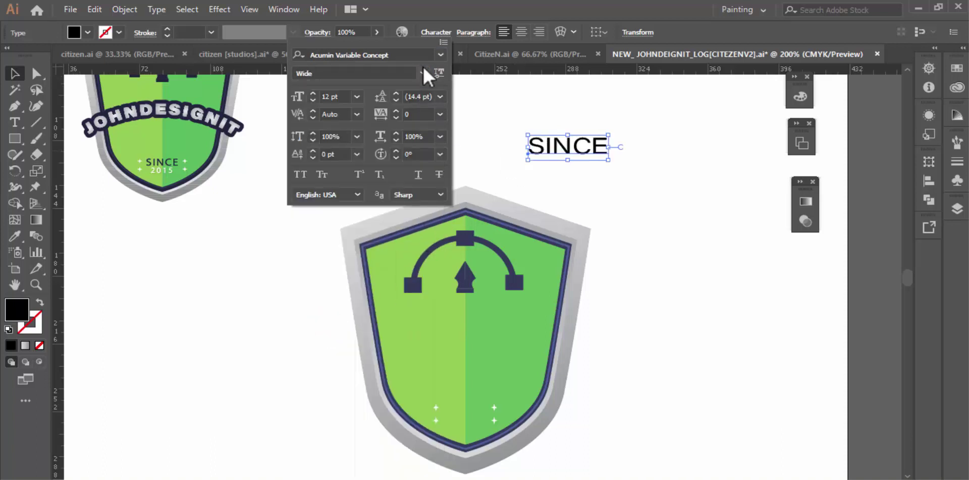
click(440, 54)
click(440, 54)
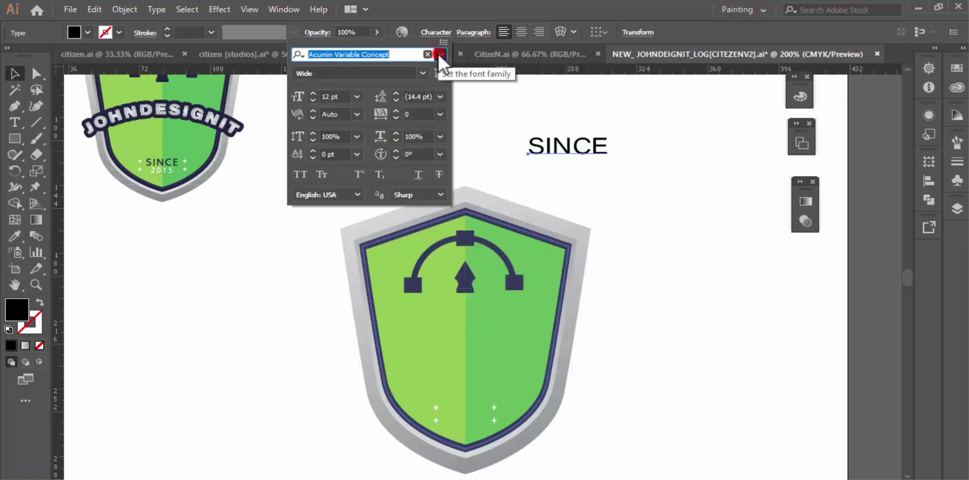
click(436, 32)
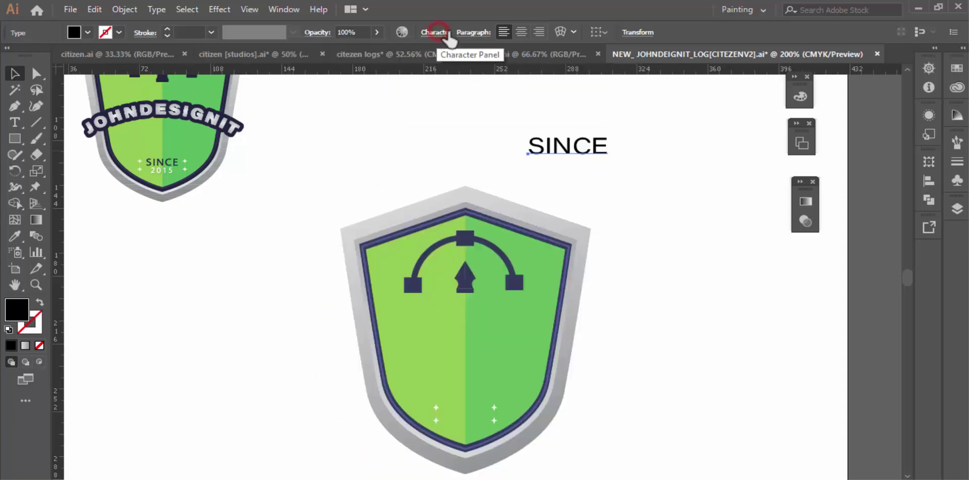
click(572, 149)
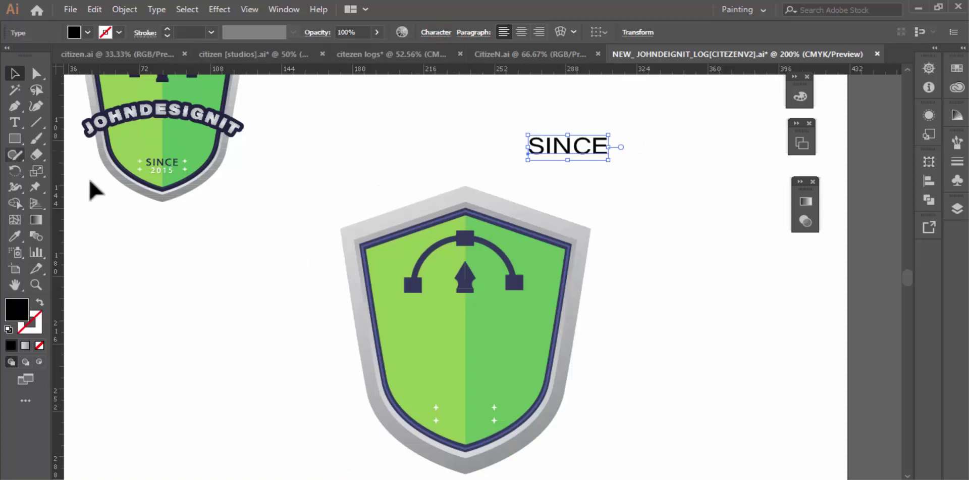
Give the SINCE text a navy fill without a stroke by sampling the shield's border and swapping fill and stroke
click(14, 236)
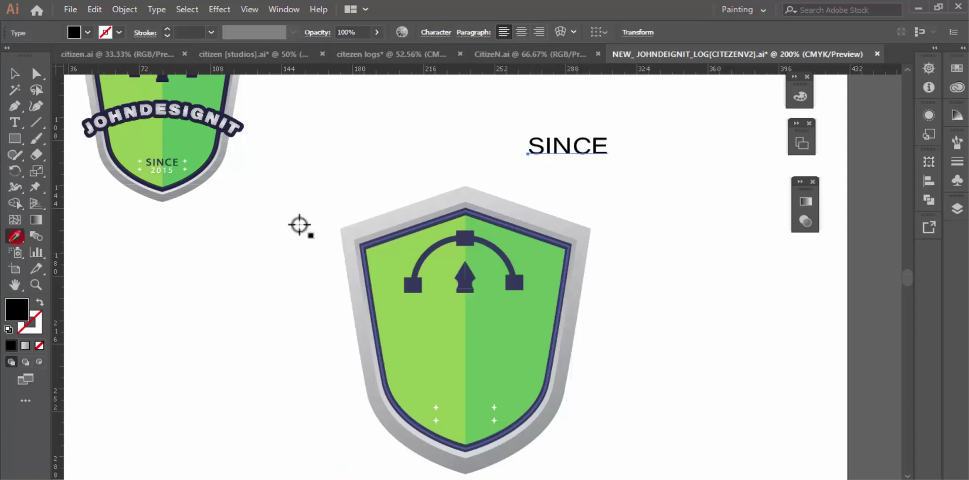
click(429, 251)
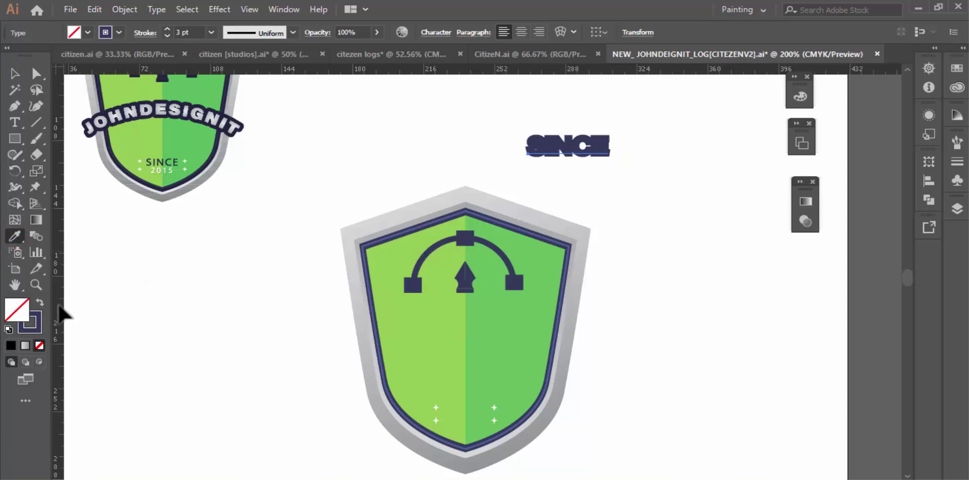
click(40, 303)
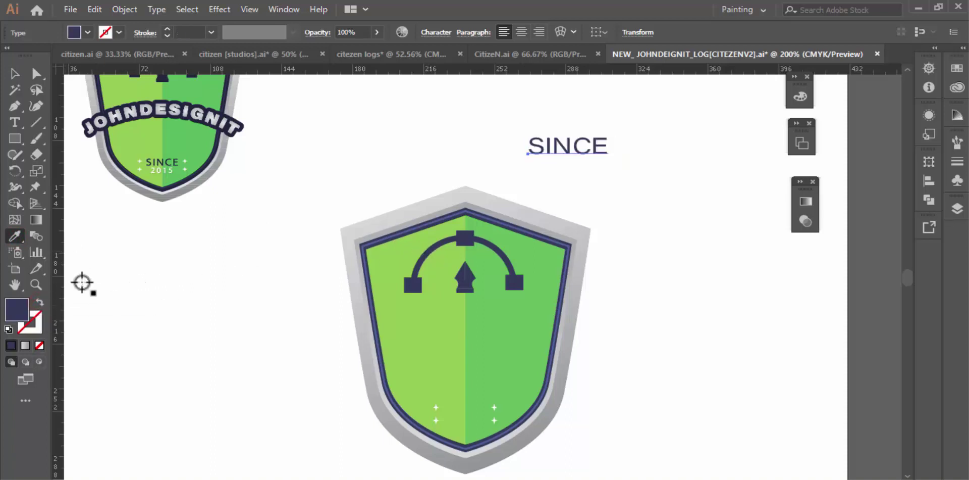
scroll(291, 247, up, 5)
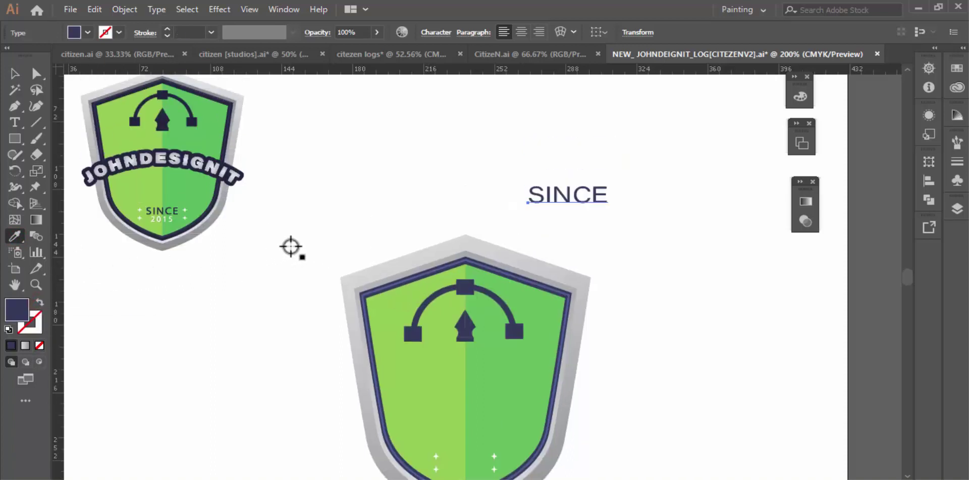
scroll(291, 246, up, 6)
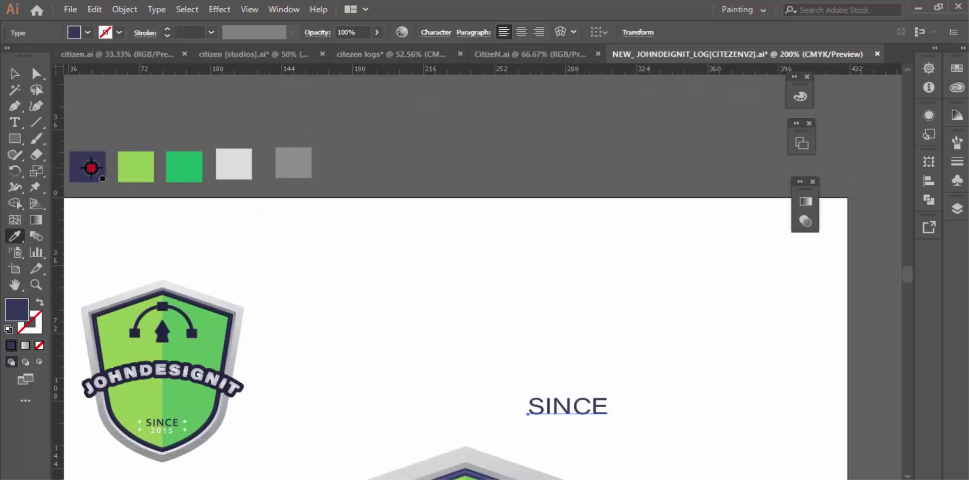
Expand the SINCE text into outlined shapes
click(12, 74)
click(127, 9)
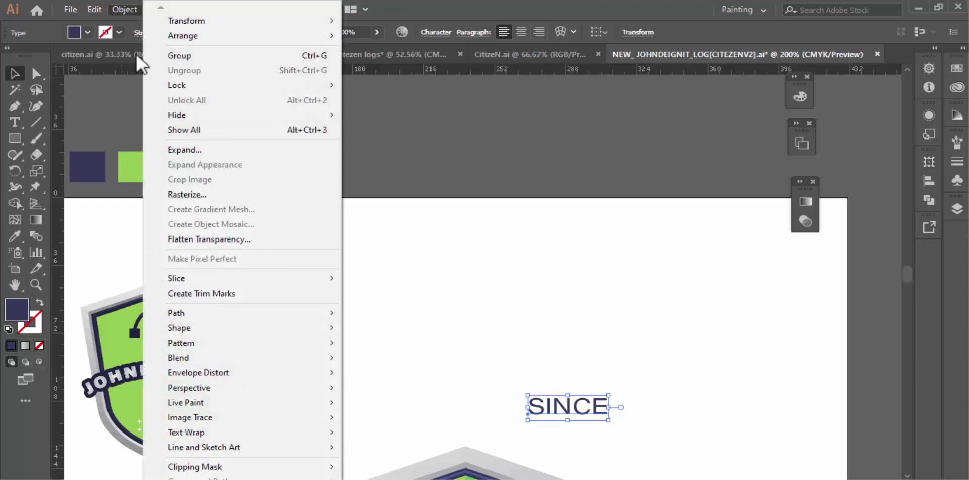
click(172, 147)
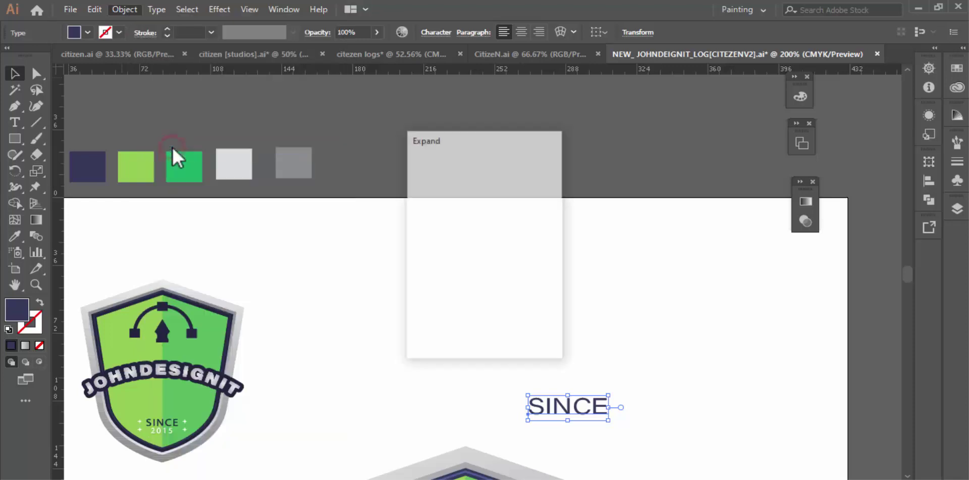
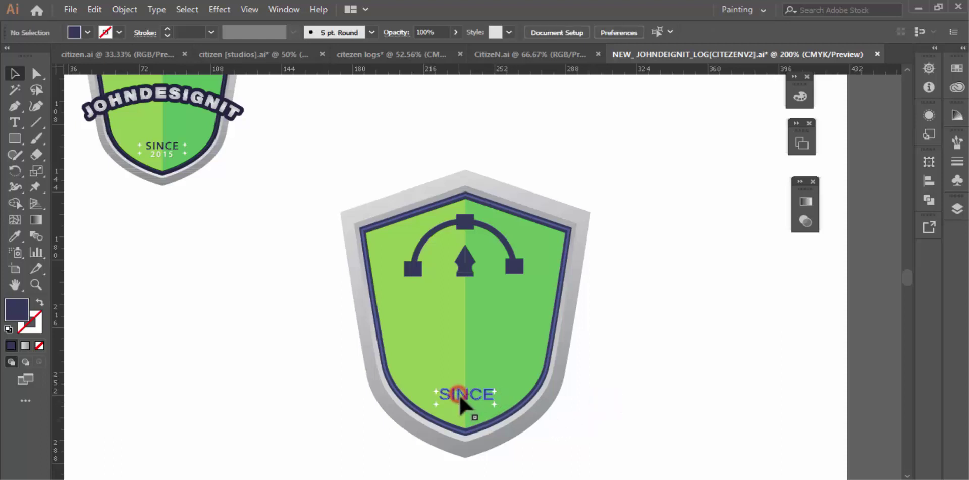
Shrink the SINCE lettering to fit between the sparkles at the shield's lower end and nudge it into place
click(484, 398)
drag(490, 397, 490, 397)
click(653, 399)
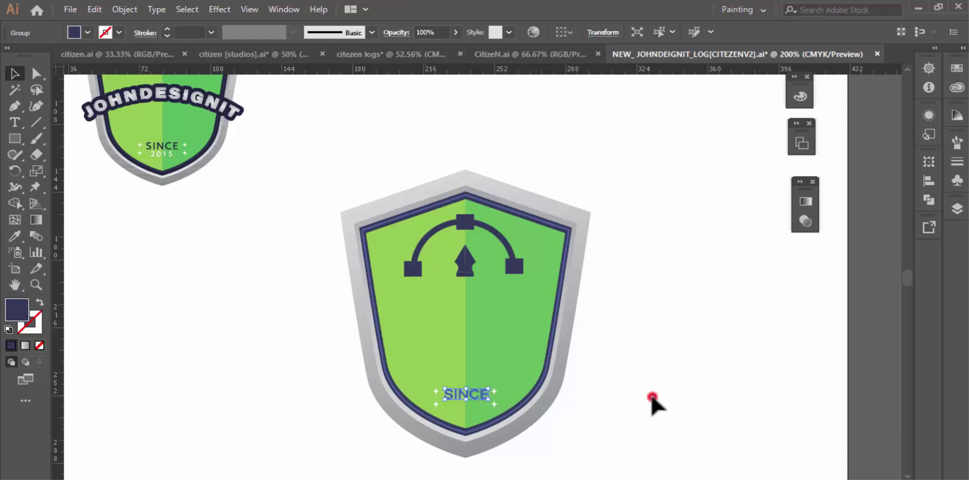
click(464, 396)
drag(465, 398, 463, 399)
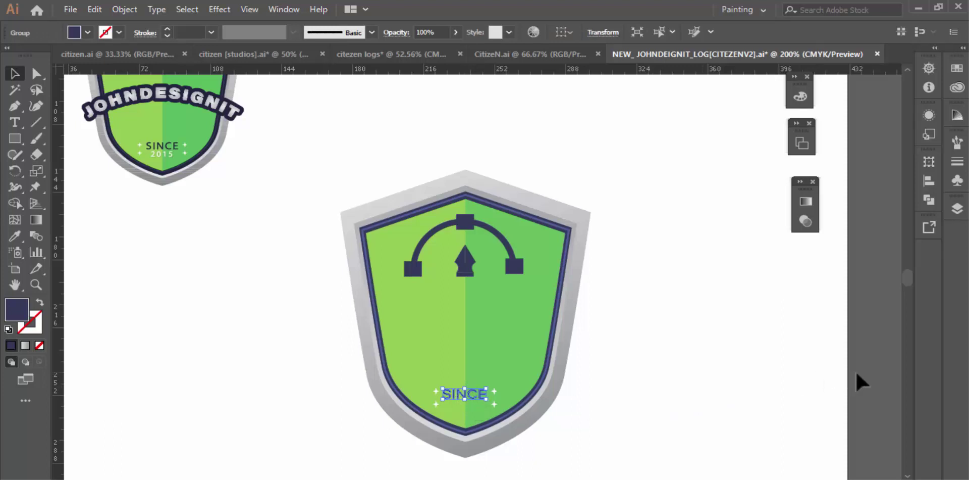
Align the SINCE lettering and the sparkle group to a common horizontal center
shift+click(492, 403)
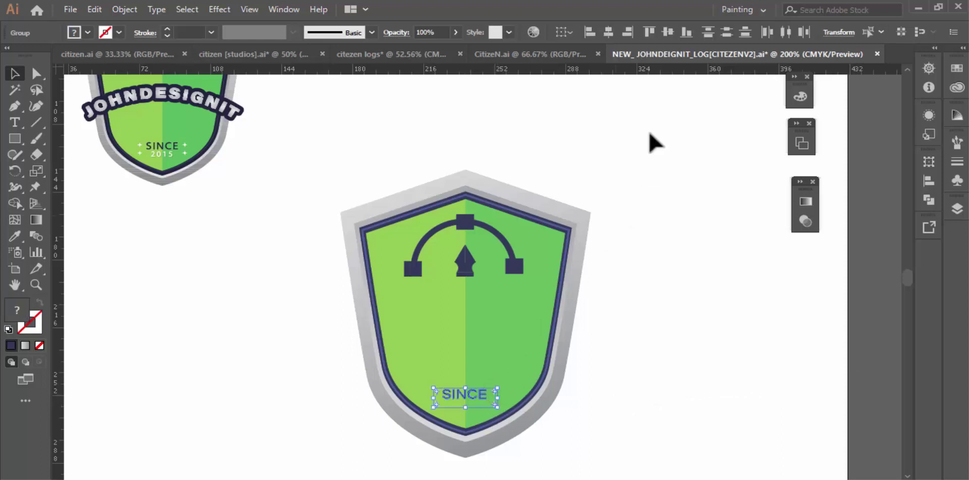
click(610, 32)
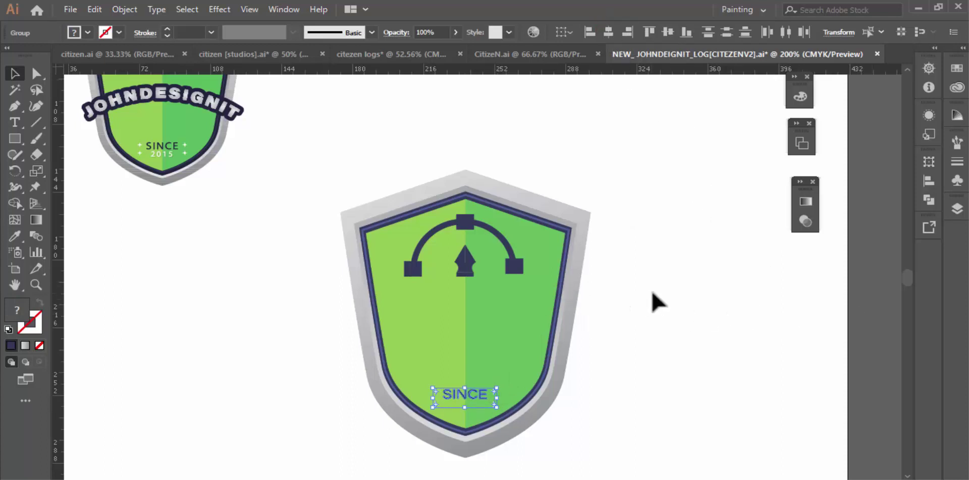
click(874, 320)
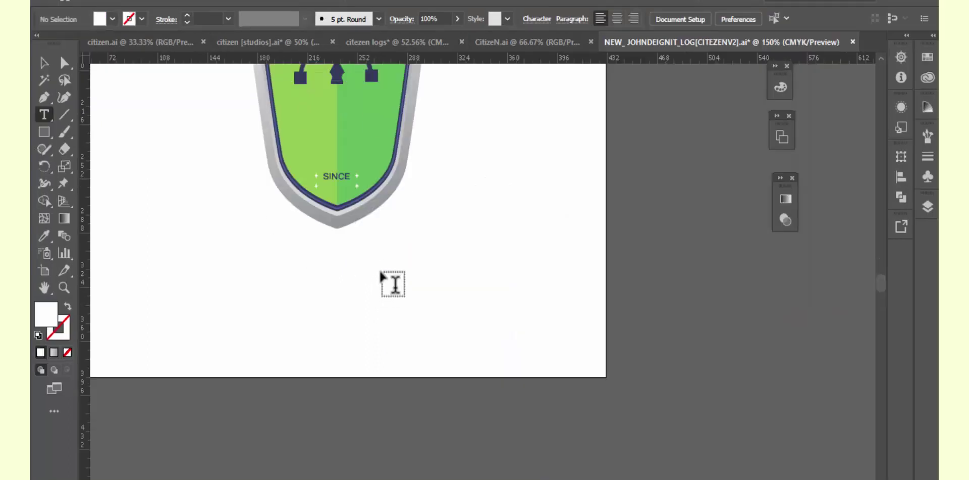
Add a point text object reading 2015 on the empty canvas below the artboard
scroll(318, 312, down, 2)
scroll(389, 336, down, 2)
click(395, 322)
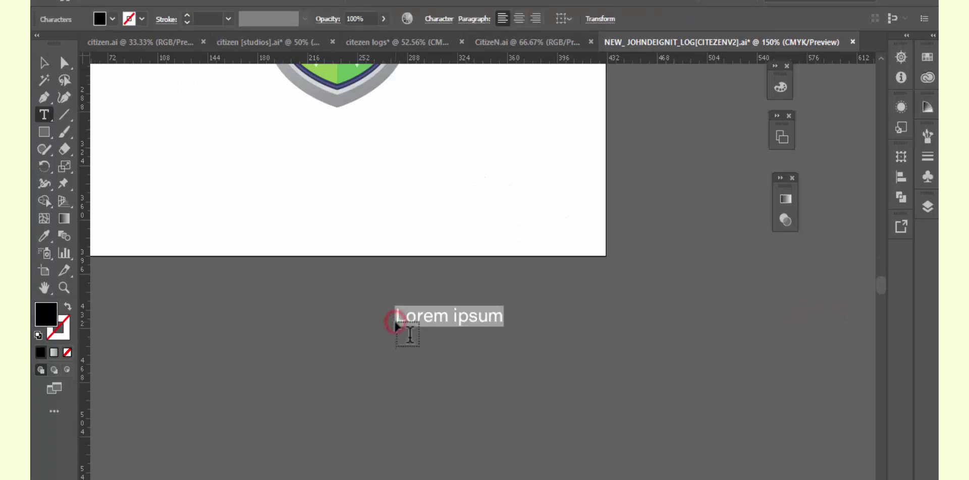
text(2015)
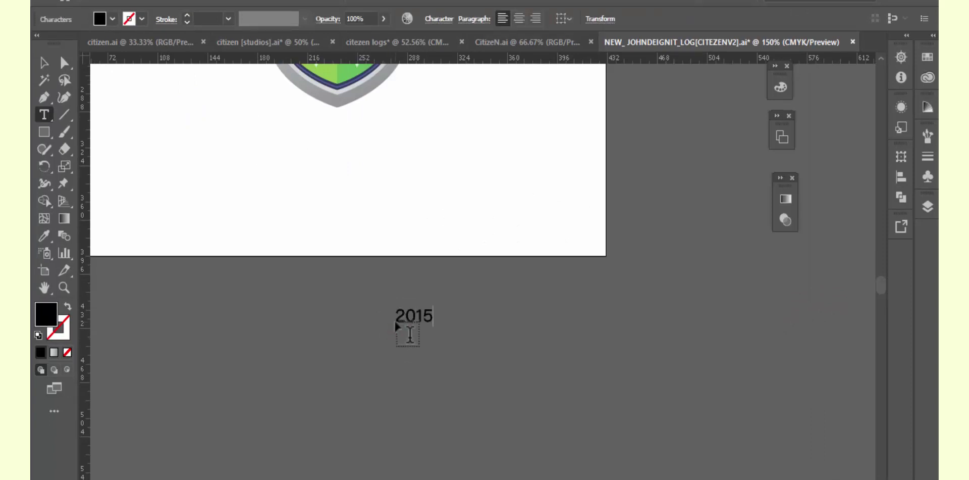
Expand the 2015 text into outlined shapes and fill them with white
click(44, 62)
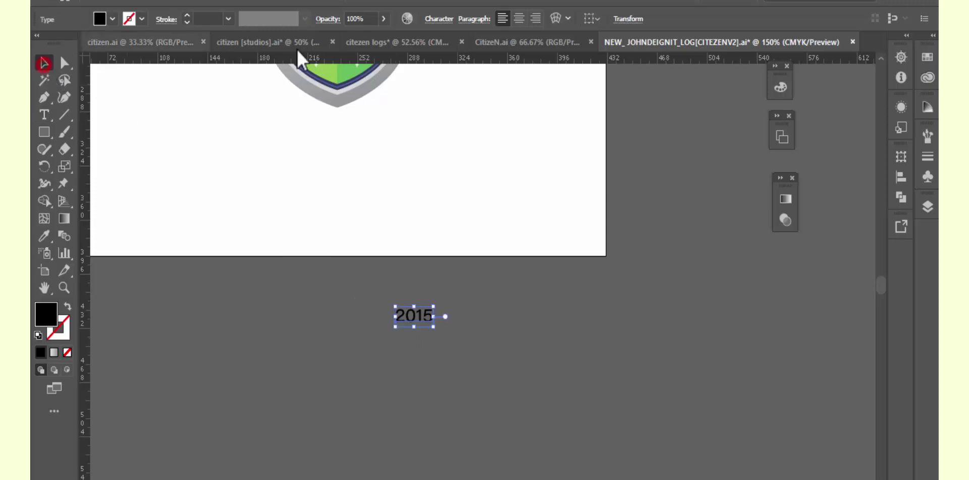
click(439, 21)
click(411, 43)
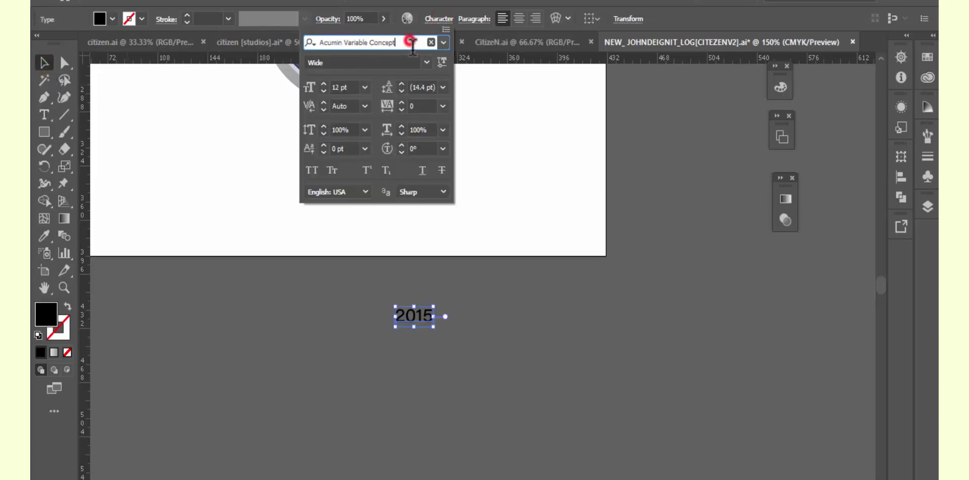
click(650, 165)
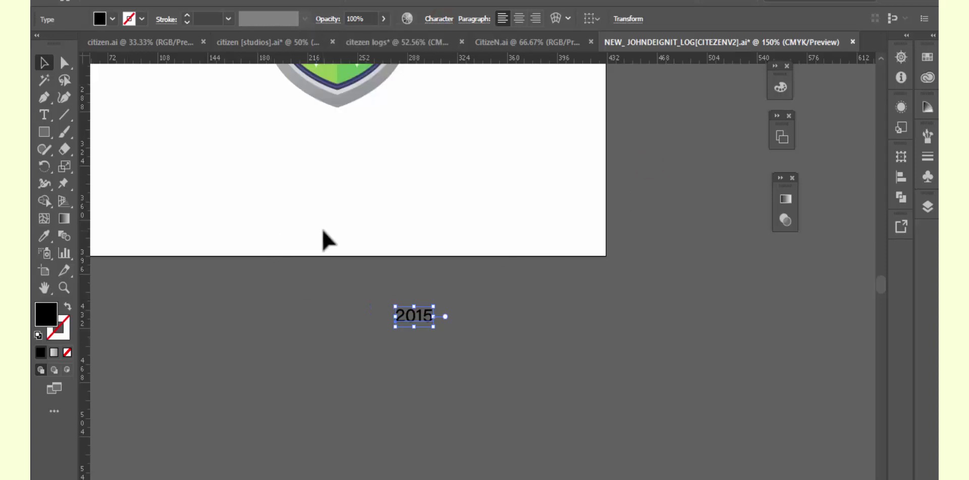
scroll(329, 242, up, 3)
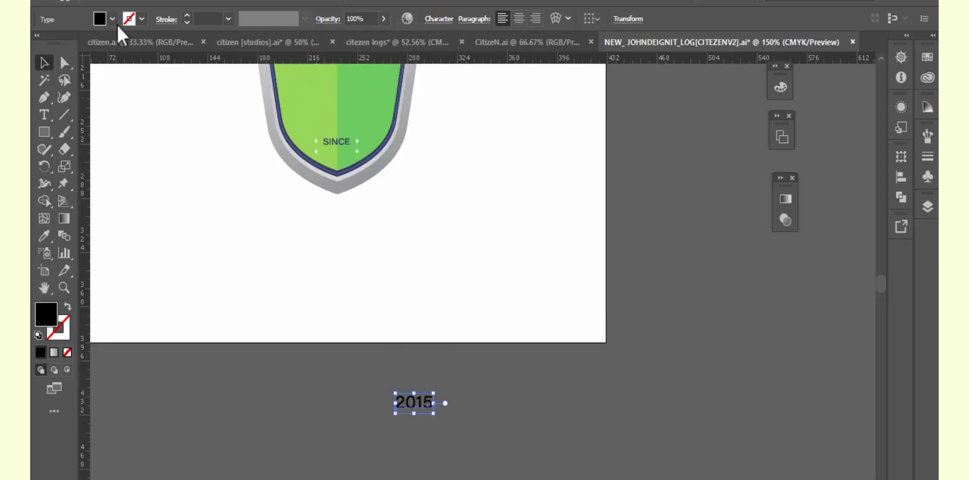
click(158, 4)
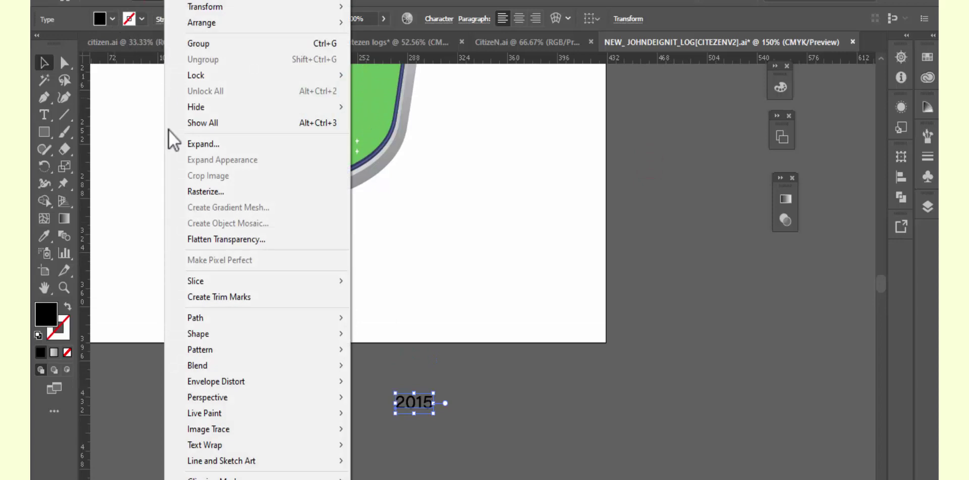
click(179, 145)
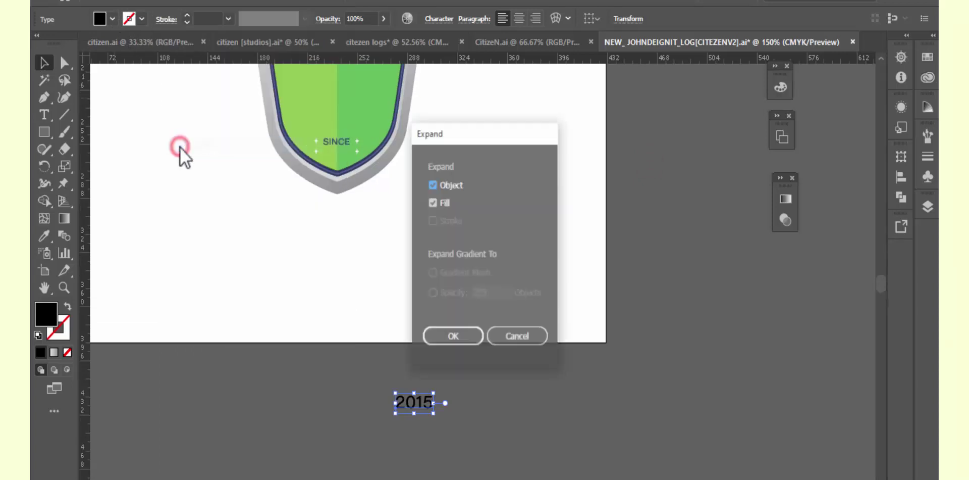
click(437, 339)
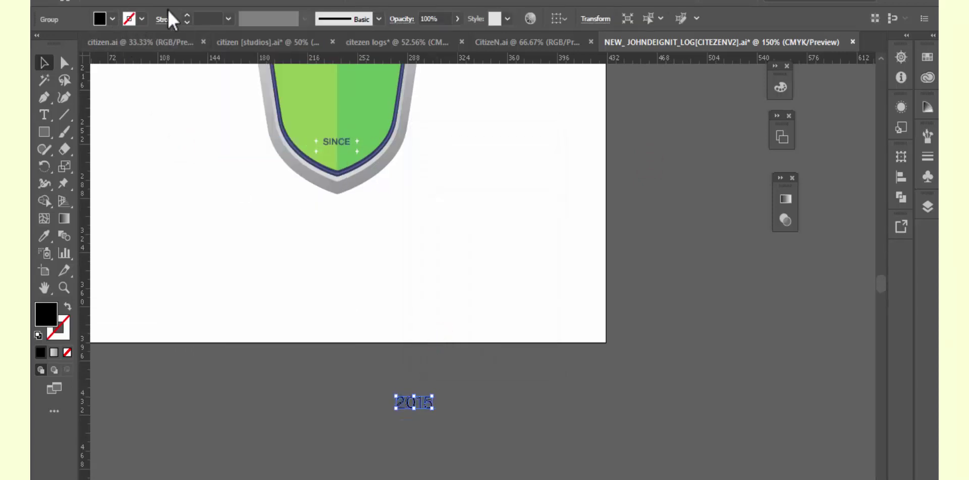
click(111, 20)
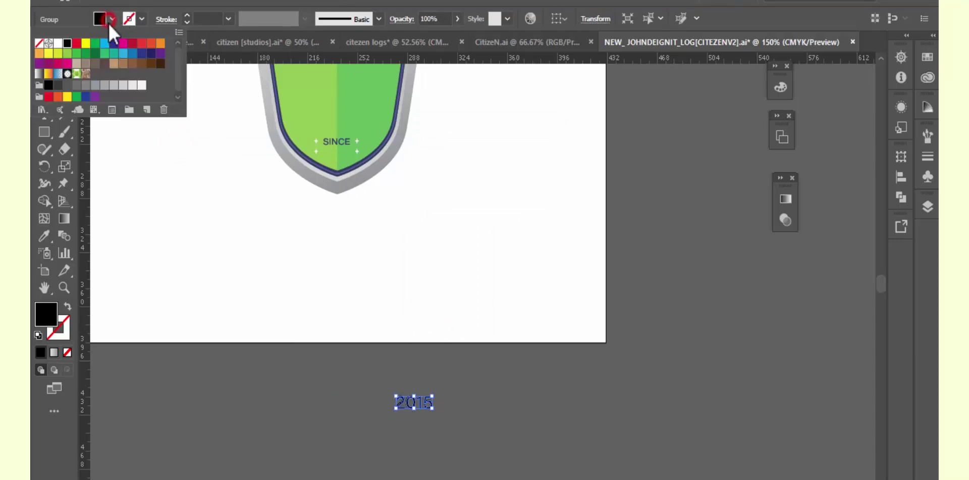
click(58, 43)
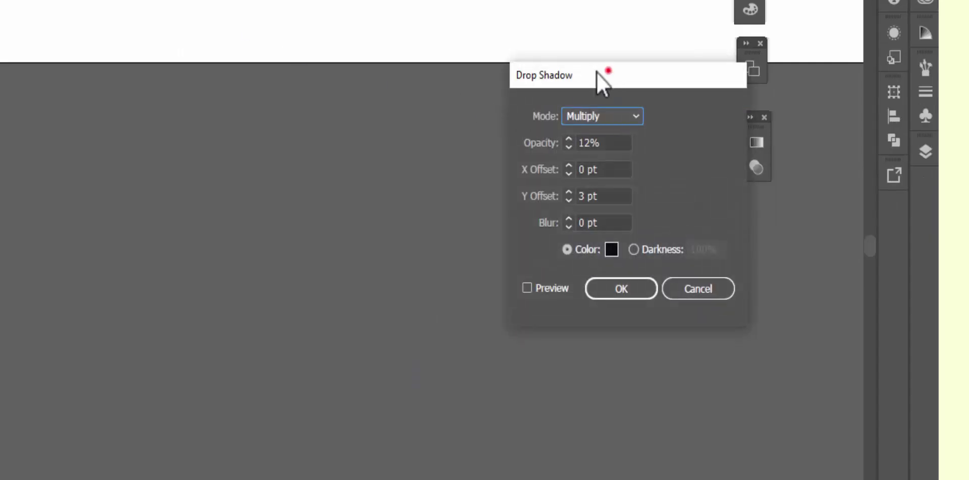
Preview a Multiply drop shadow on the 2015 lettering with X offset 1 pt and Y offset 2 pt
drag(597, 73, 248, 69)
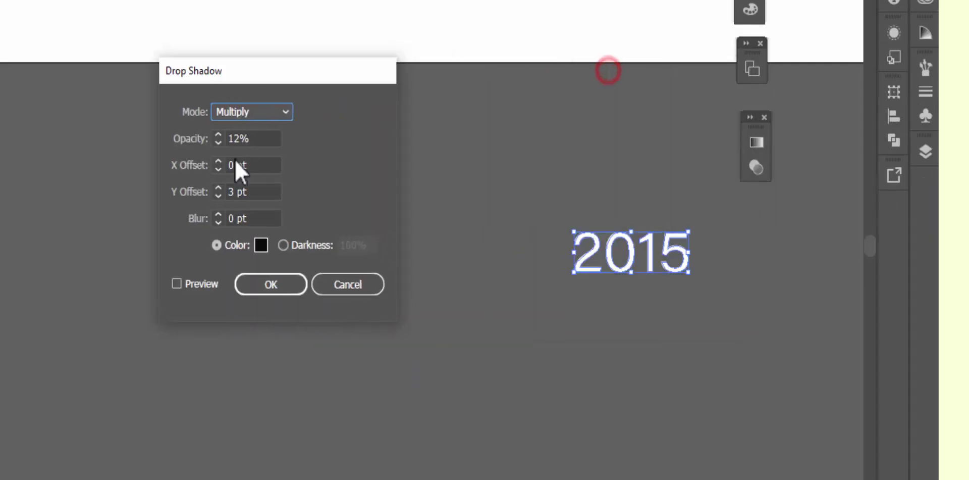
click(175, 282)
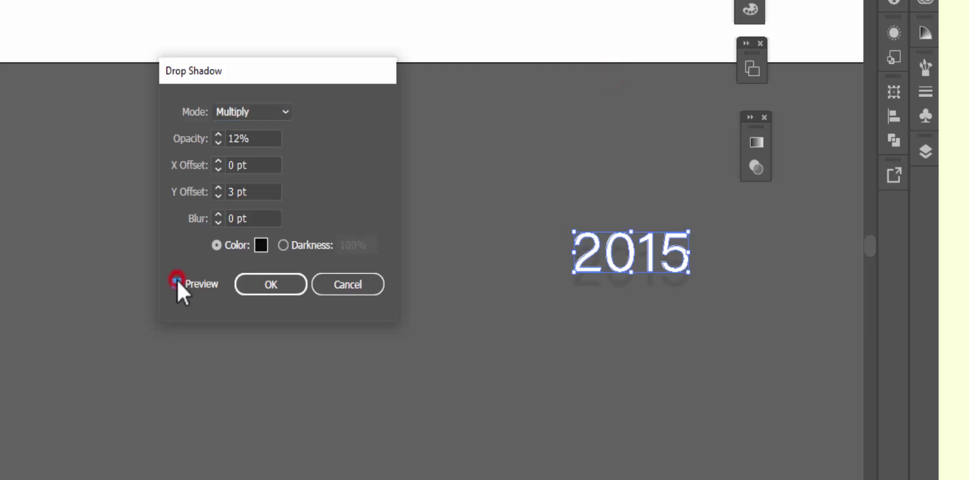
click(219, 170)
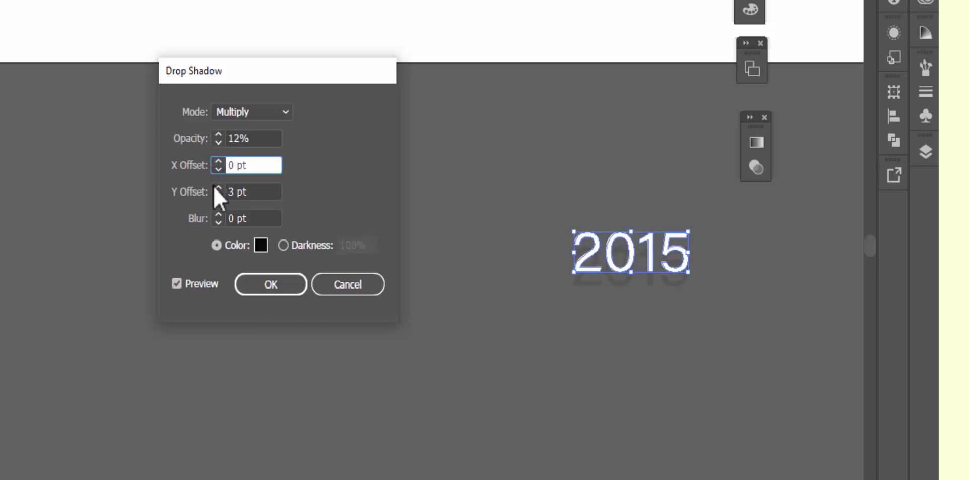
click(216, 188)
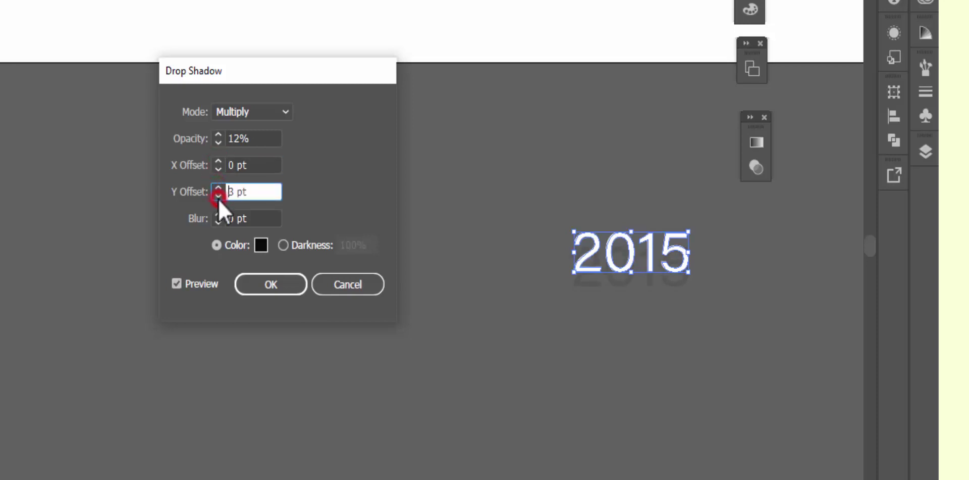
click(219, 171)
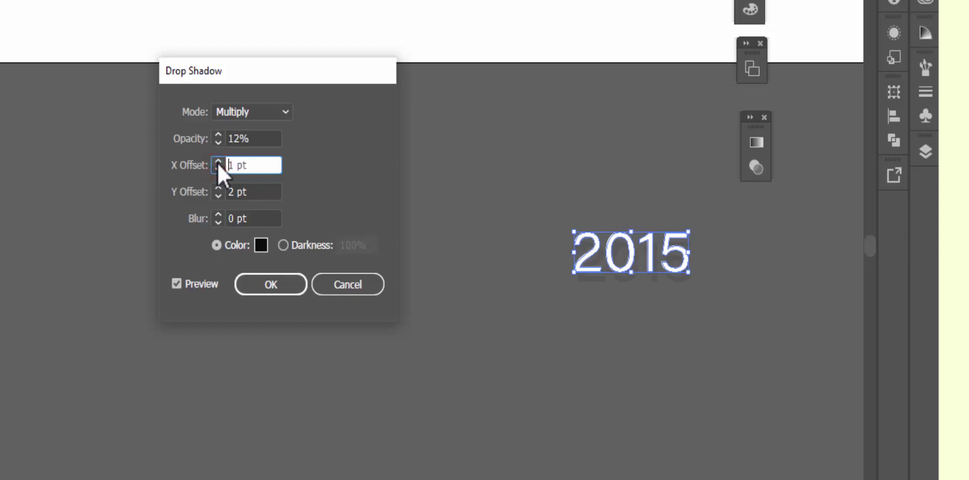
click(217, 187)
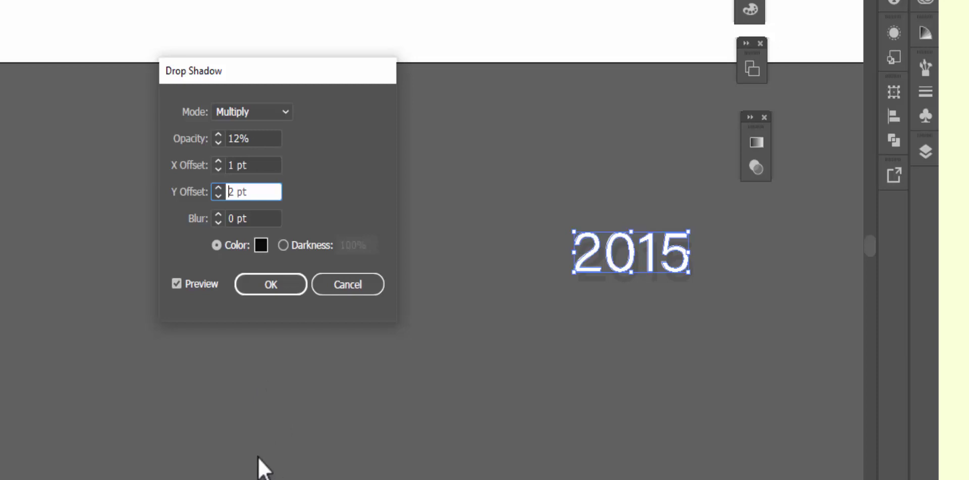
Lower the drop shadow's opacity to 5% and apply the effect to the 2015 lettering
click(268, 138)
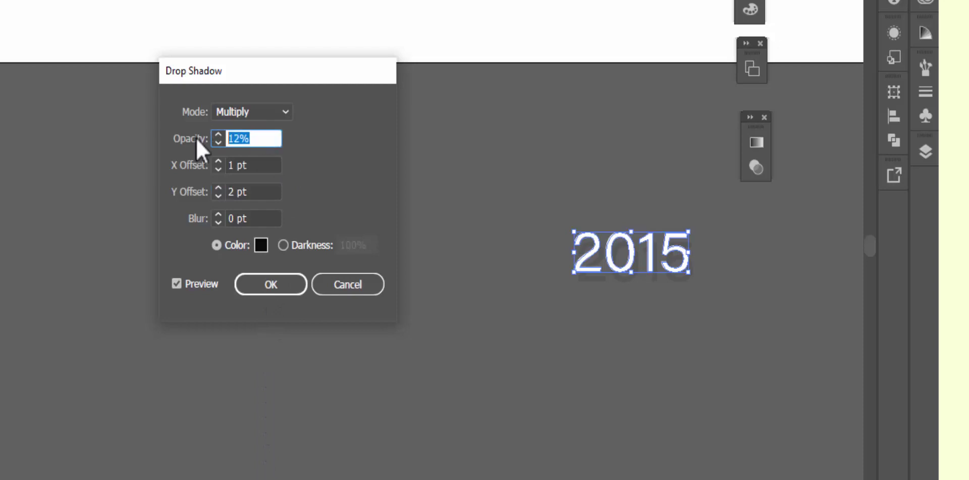
text(9)
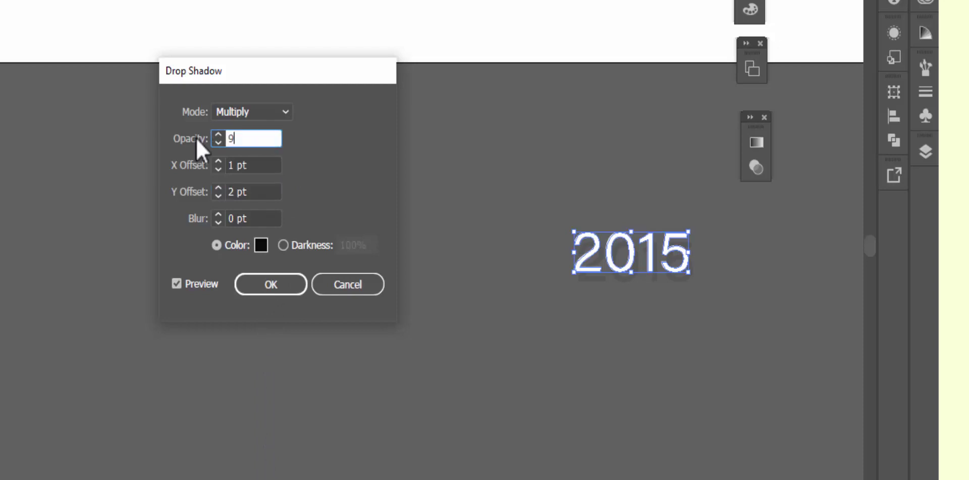
click(248, 165)
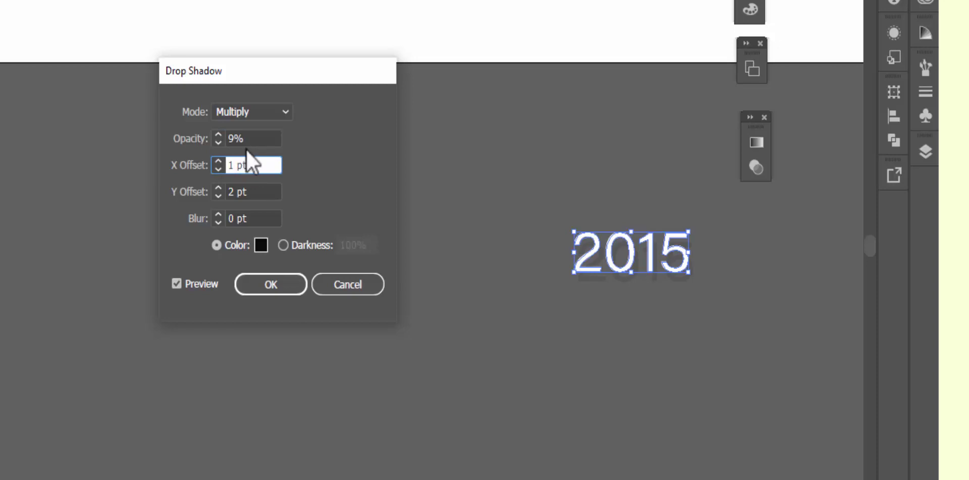
click(261, 137)
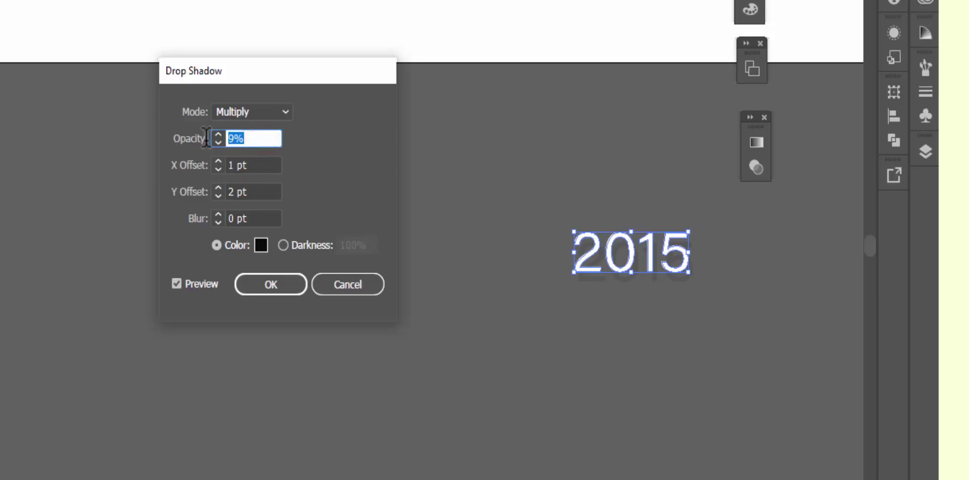
text(5)
click(252, 165)
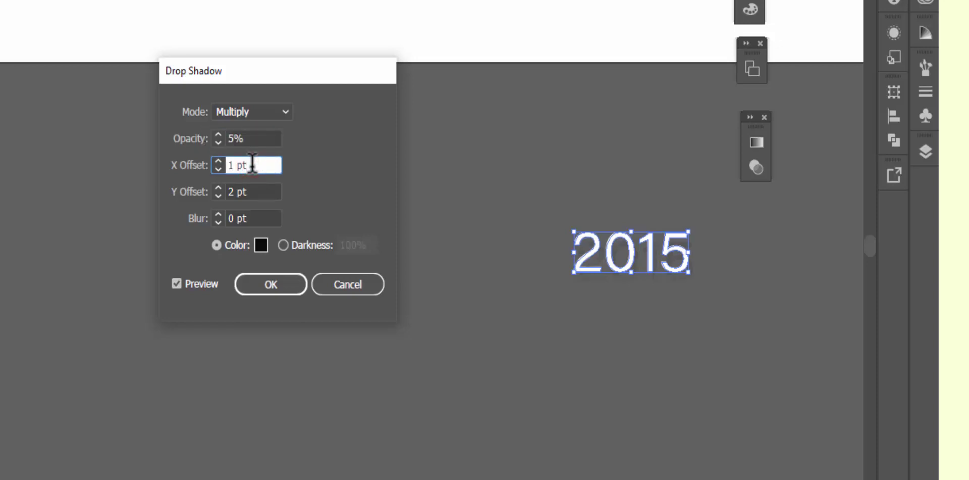
click(282, 290)
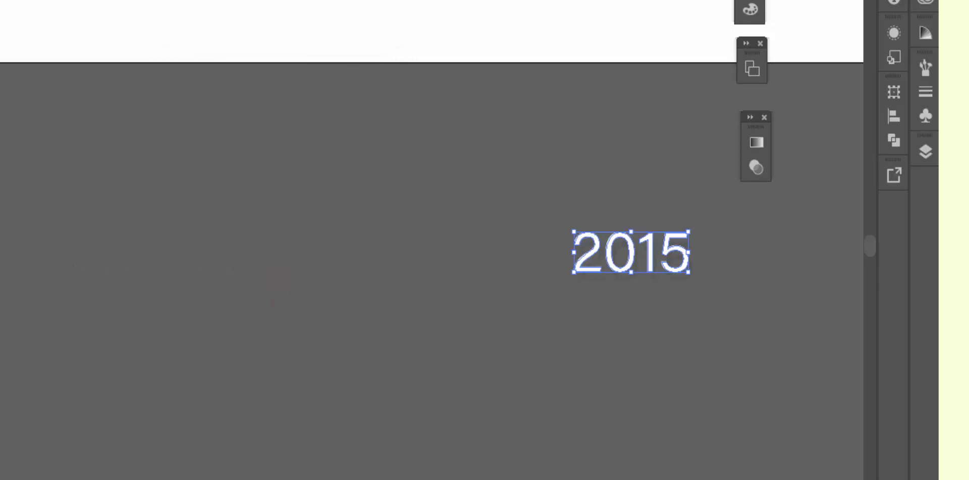
Move the 2015 lettering from below the artboard onto the shield, just under the word SINCE
alt+click(281, 223)
alt+click(397, 234)
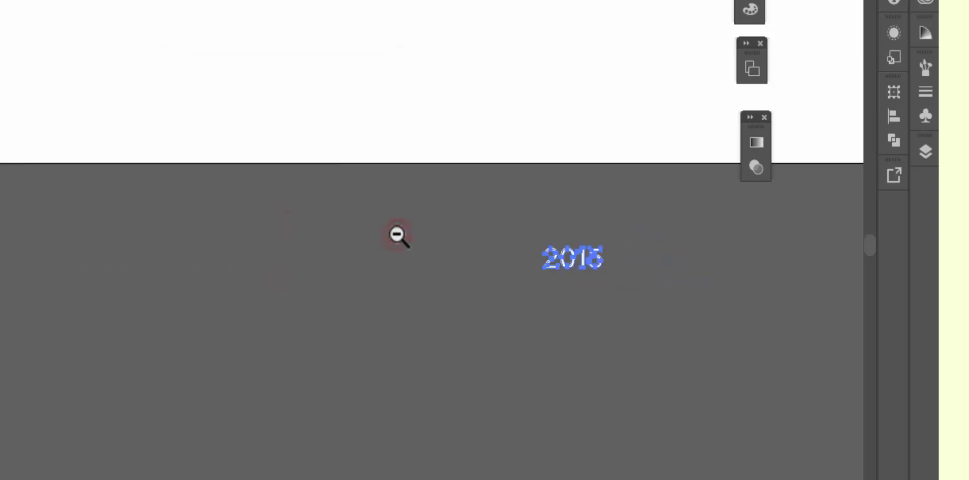
alt+click(397, 235)
alt+click(423, 250)
key(v)
drag(463, 247, 397, 49)
Shrink the 2015 lettering to slightly narrower than SINCE and center it beneath that word between the sparkles
key(z)
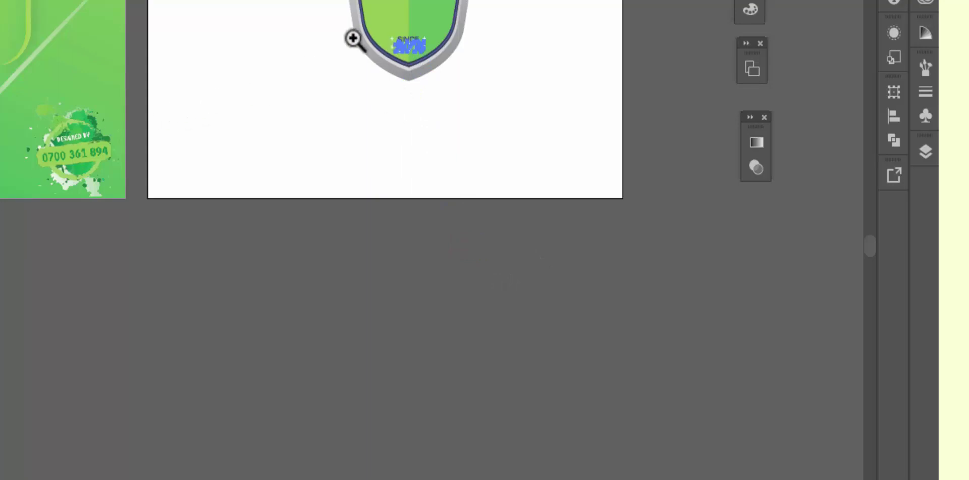
click(386, 42)
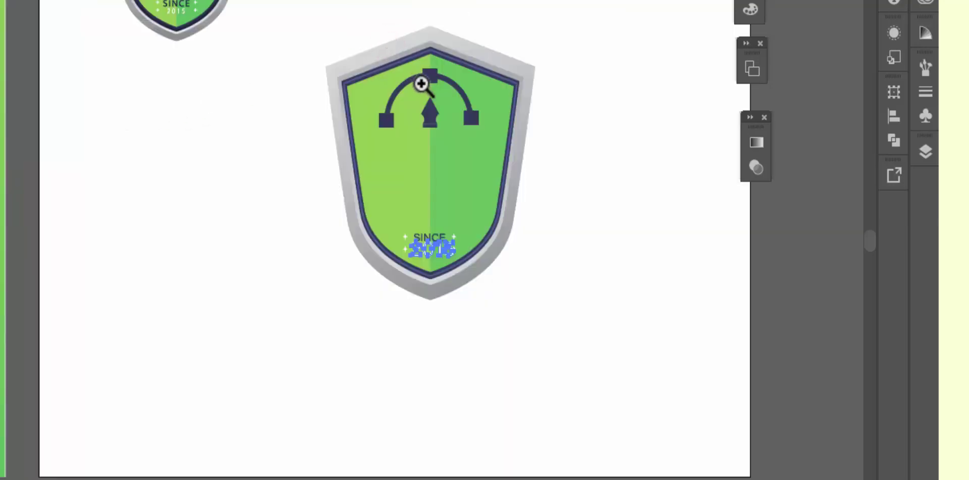
click(433, 220)
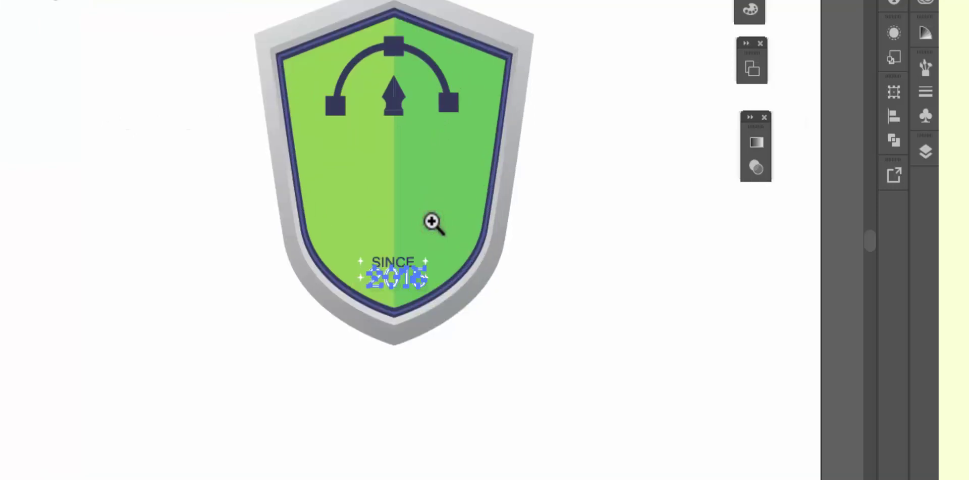
click(419, 262)
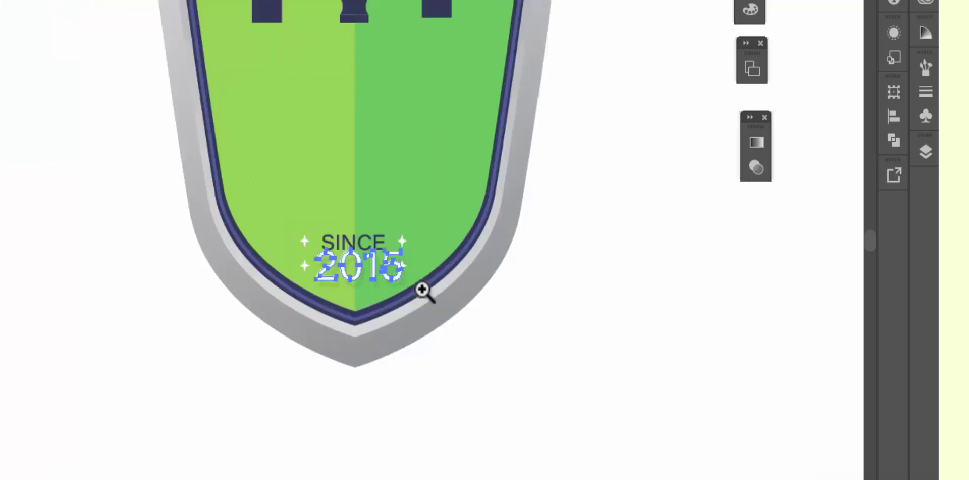
key(v)
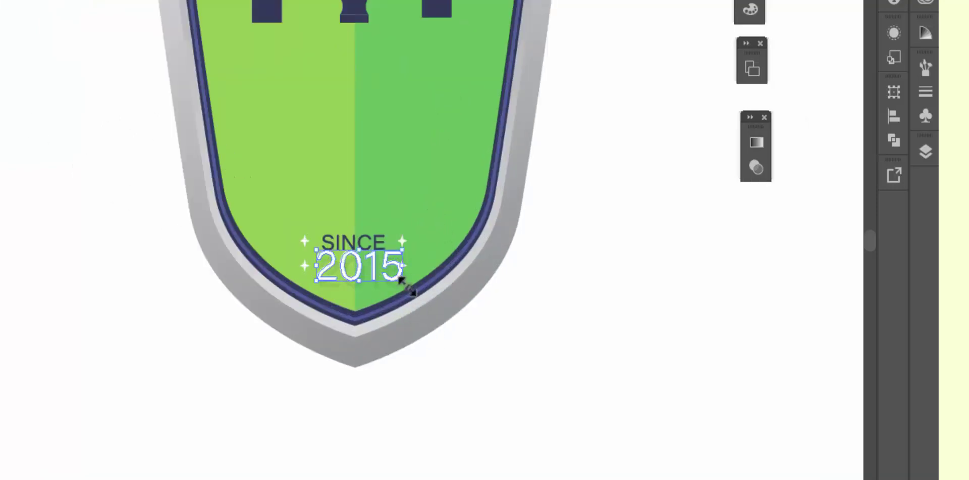
drag(402, 279, 370, 265)
click(543, 302)
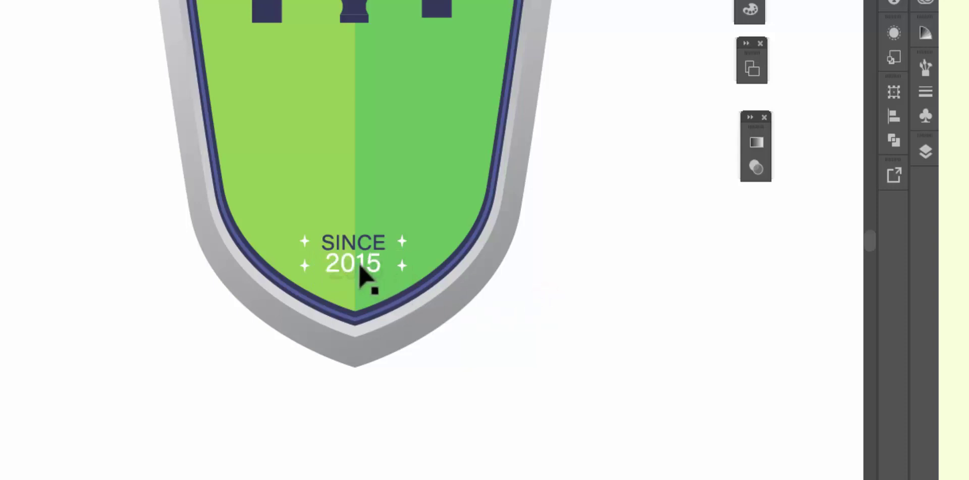
drag(374, 268, 374, 268)
click(587, 315)
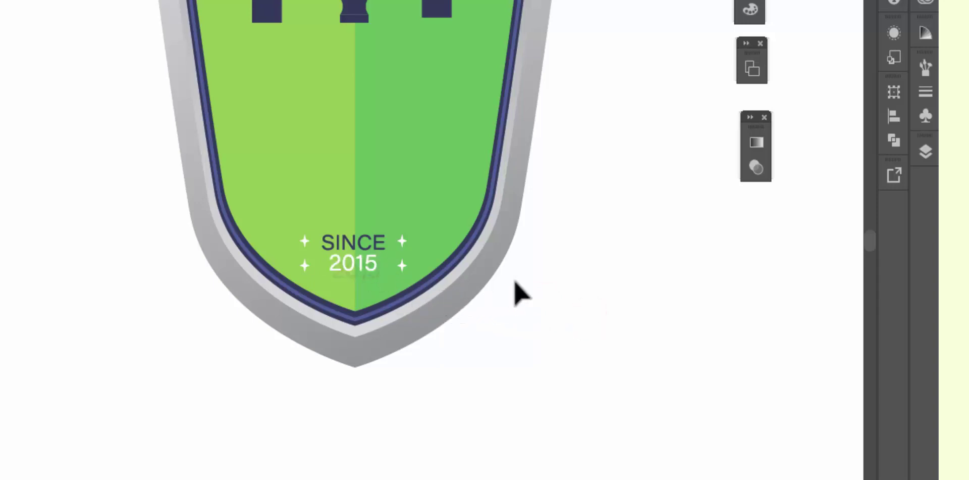
Draw an upward-arching path with the Pen tool across the shield above SINCE, spanning from its left edge to its right edge
scroll(554, 303, up, 3)
scroll(557, 298, up, 6)
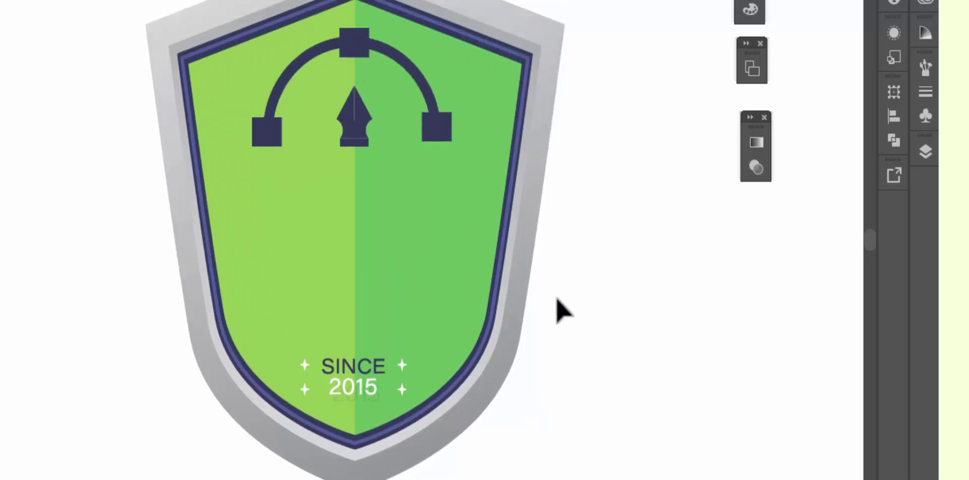
scroll(557, 312, up, 3)
scroll(558, 310, down, 5)
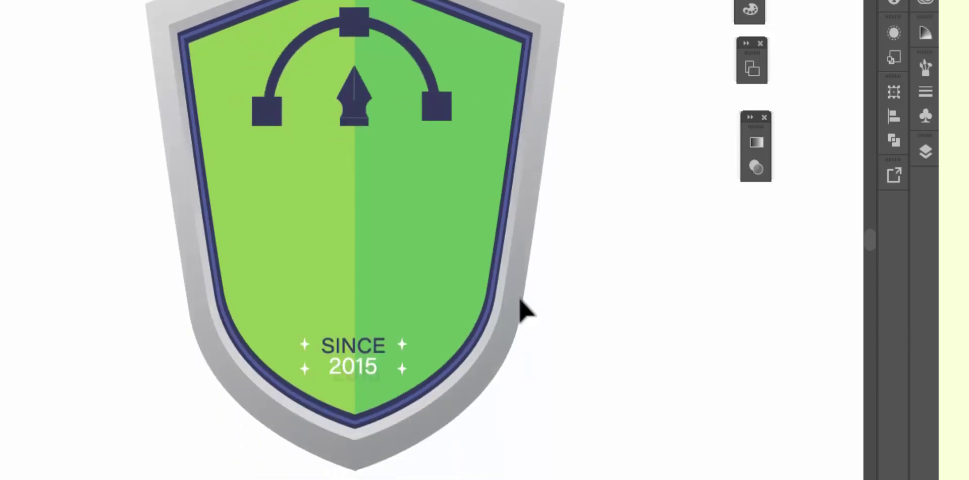
alt+click(409, 241)
alt+click(408, 238)
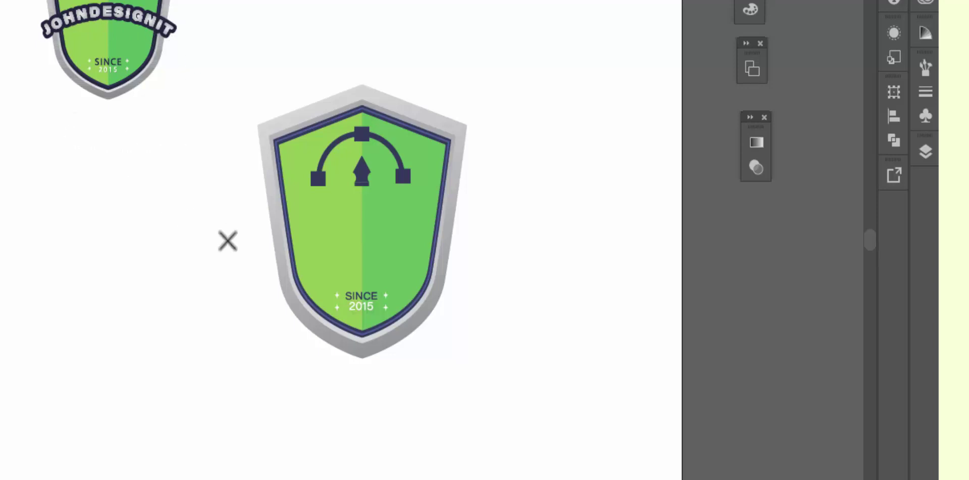
click(253, 254)
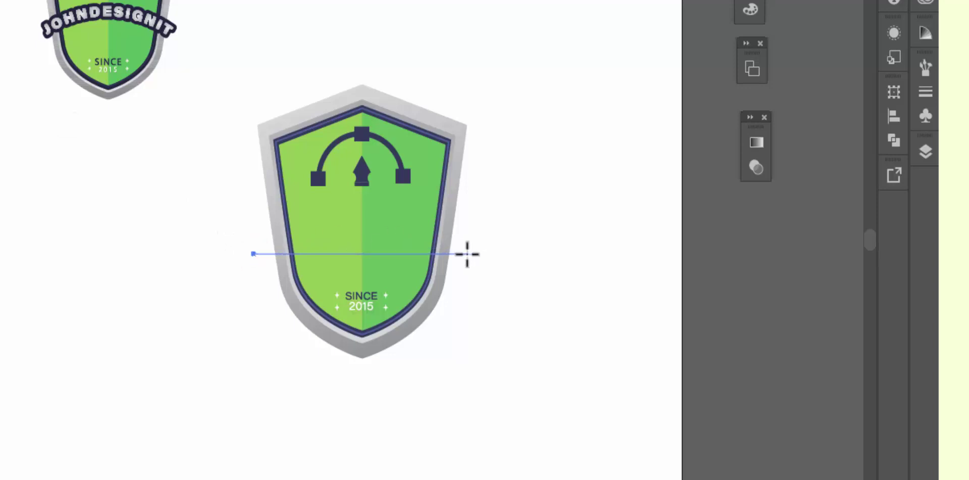
drag(465, 254, 569, 320)
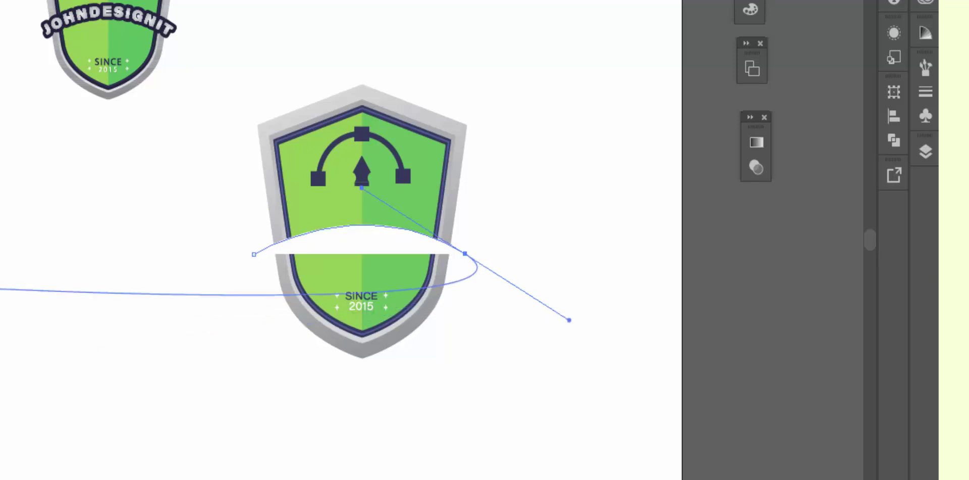
key(v)
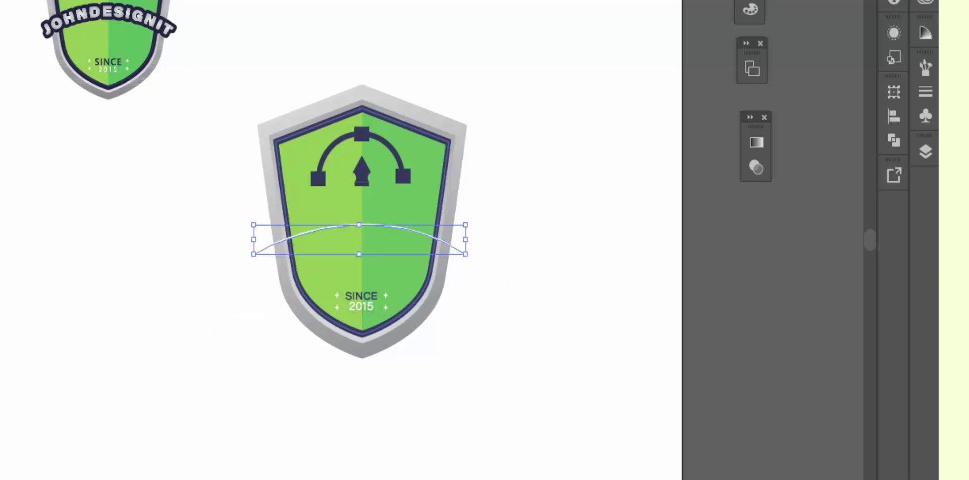
Add the text JOHNDESIGNIT along the arched path across the shield with the Type on a Path tool
click(143, 216)
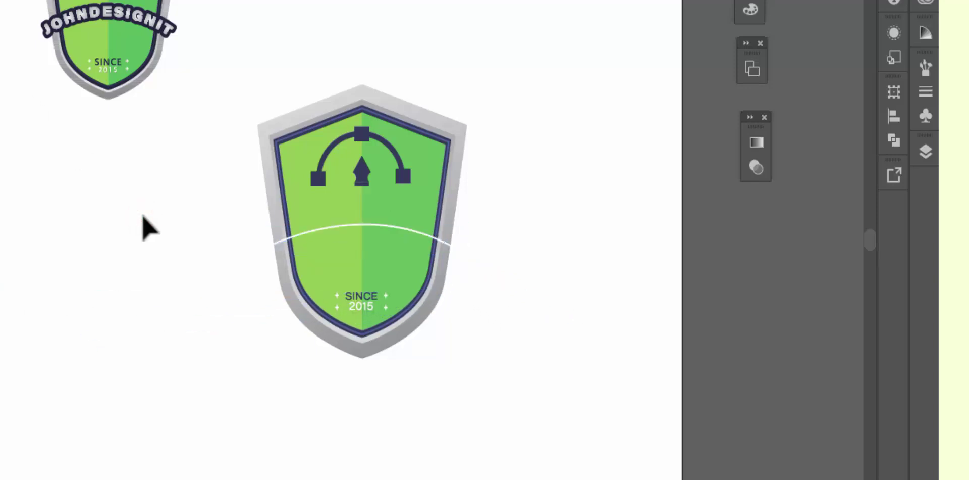
click(267, 247)
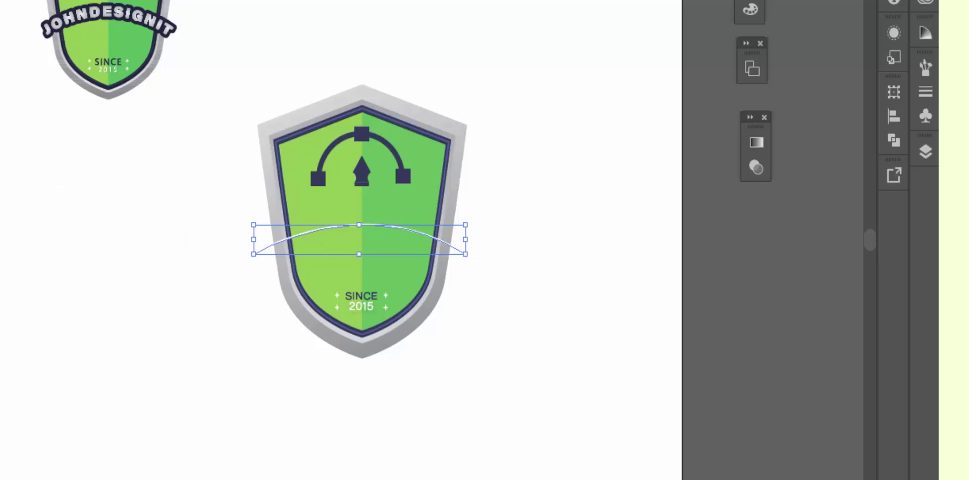
click(1, 42)
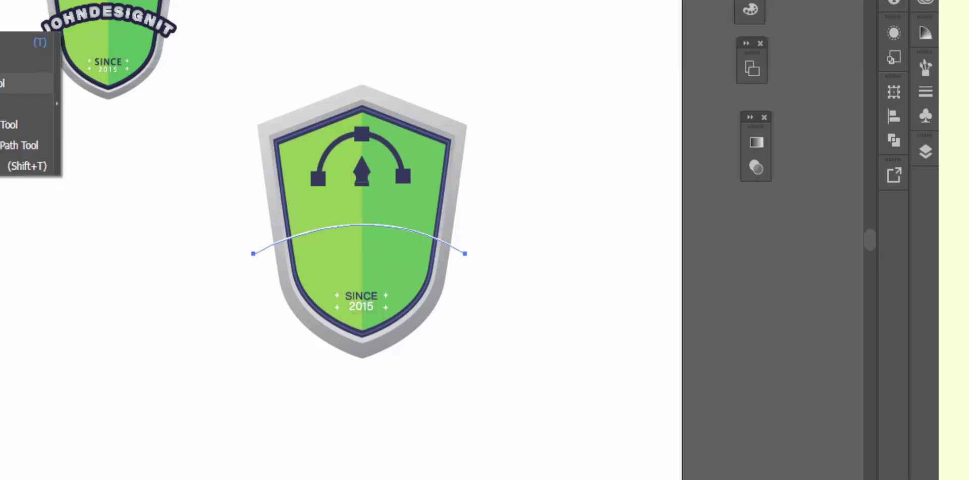
click(3, 84)
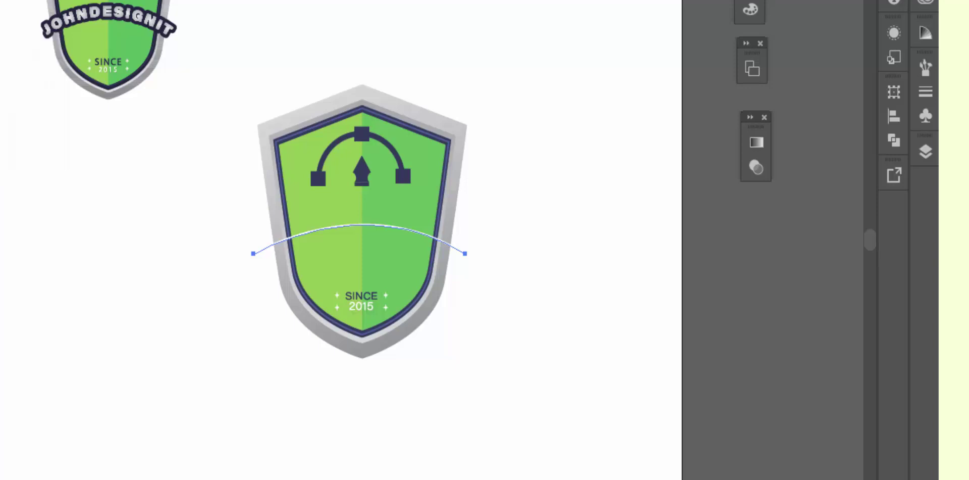
click(253, 249)
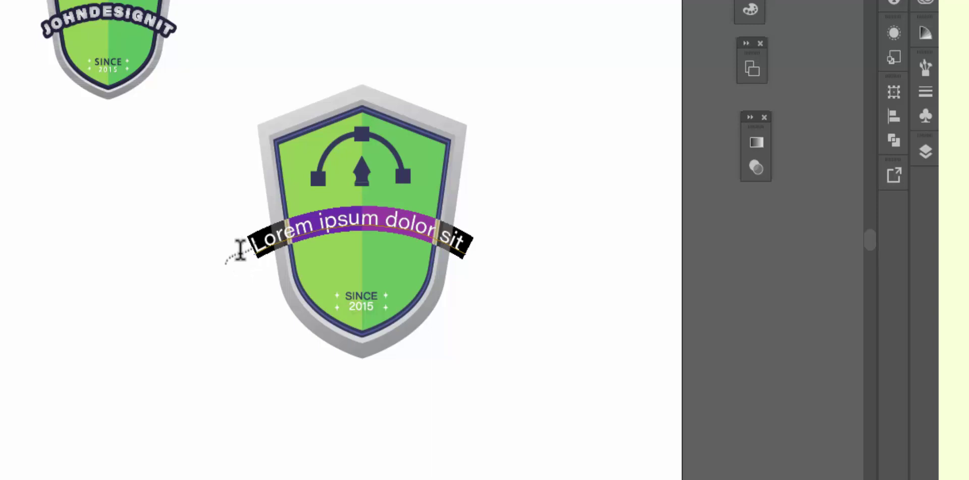
text(john)
key(BackSpace)
key(BackSpace)
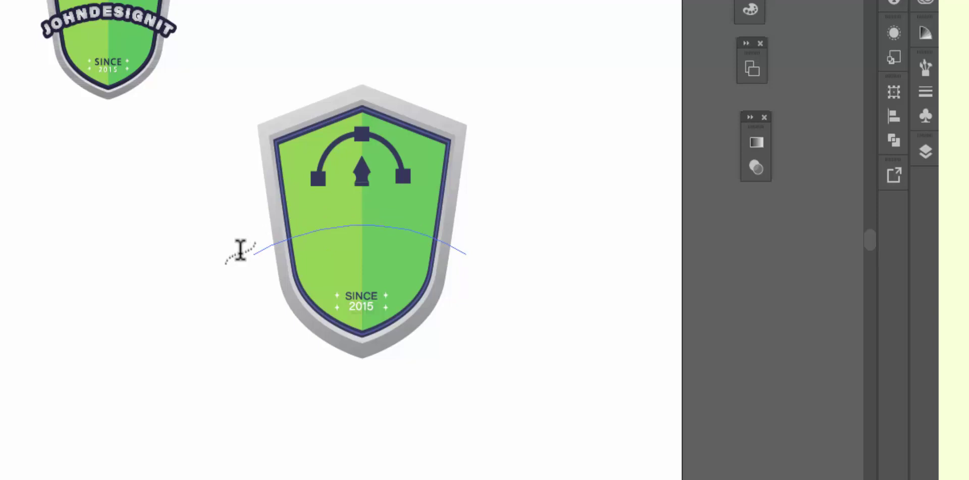
text(JOHNDESIGNIT)
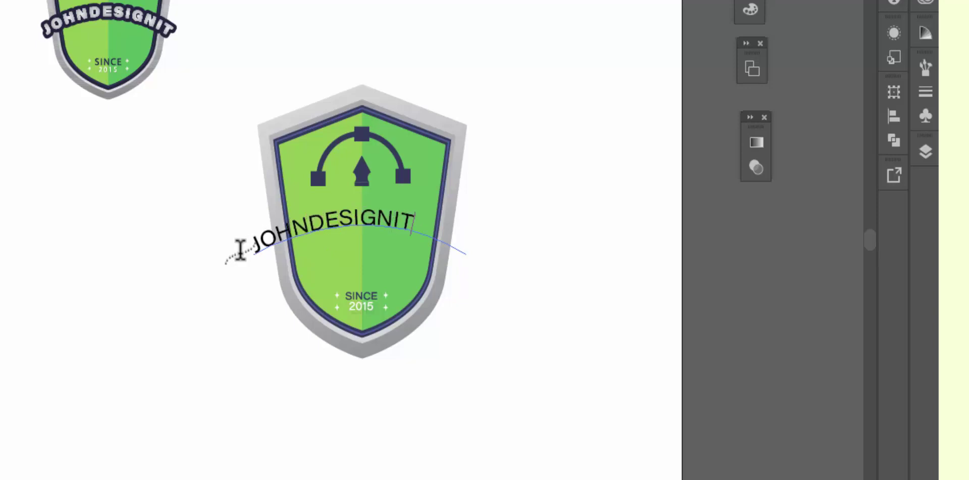
Set the font size of the whole arched JOHNDESIGNIT text to 16 pt
click(412, 224)
drag(297, 227, 249, 242)
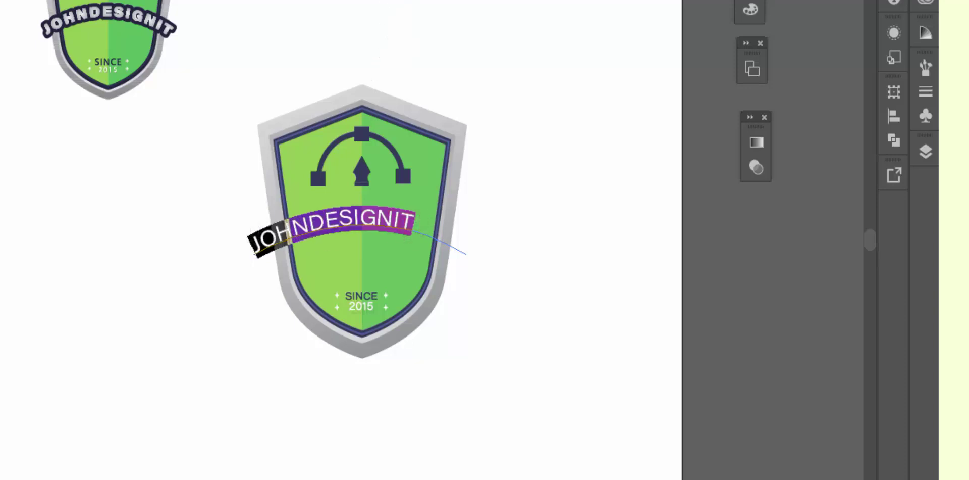
key(ctrl+t)
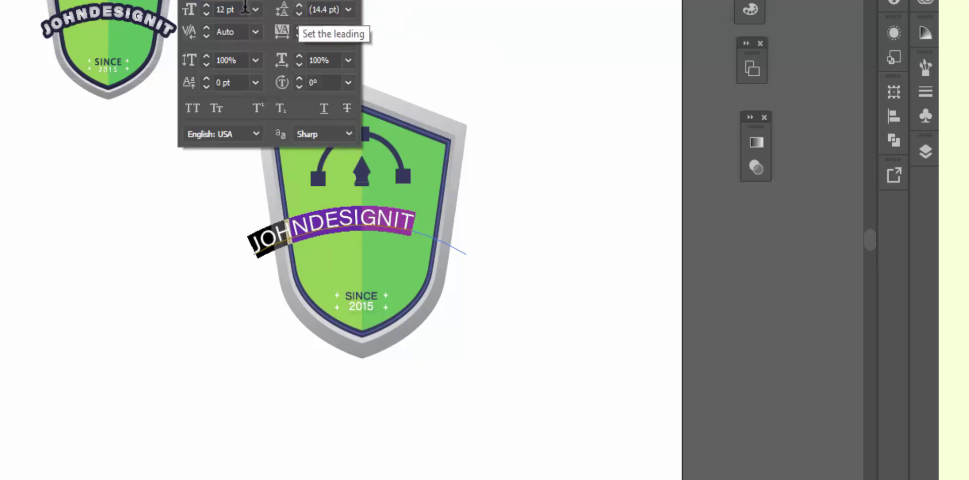
click(209, 7)
click(209, 7)
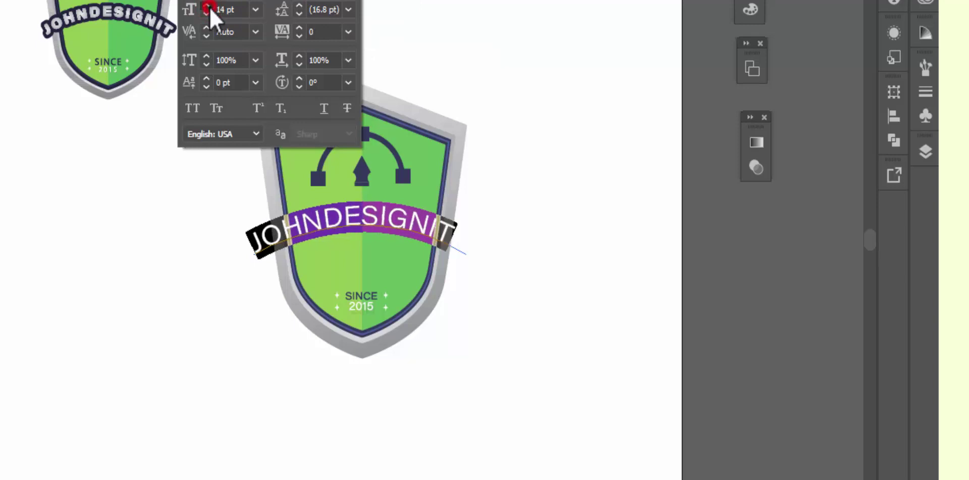
click(207, 6)
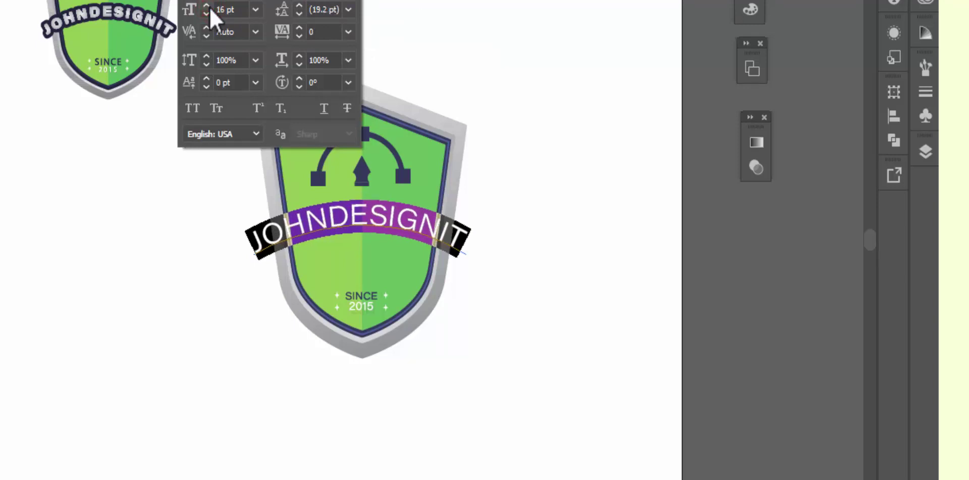
click(210, 7)
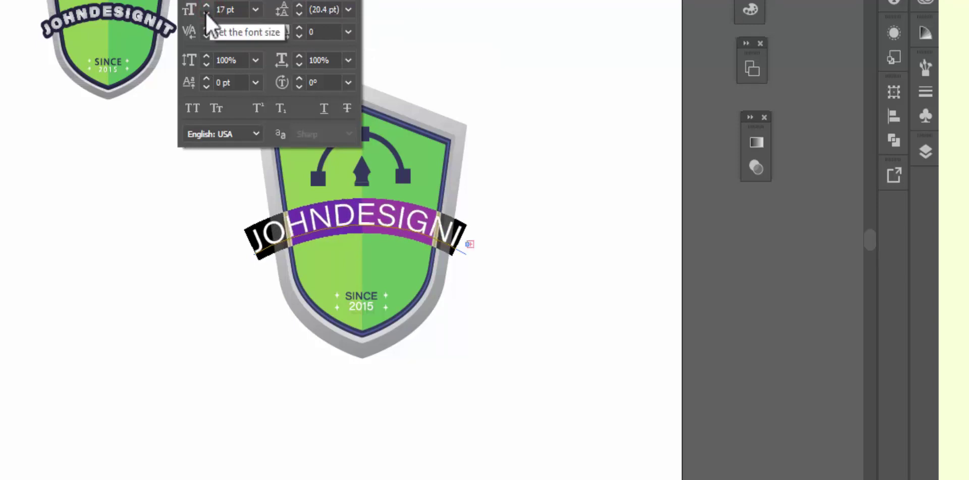
click(205, 14)
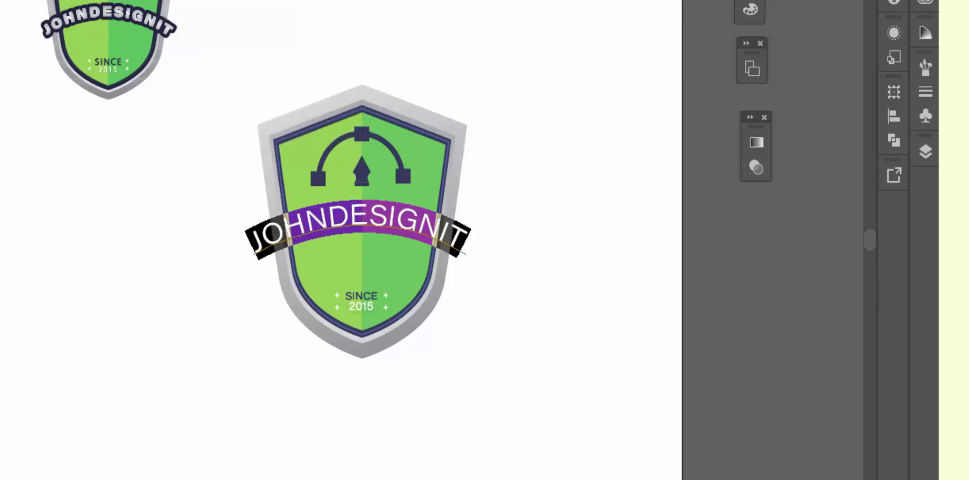
Change the arched text to the Wide Black font style at 15 pt and finish editing it
click(336, 1)
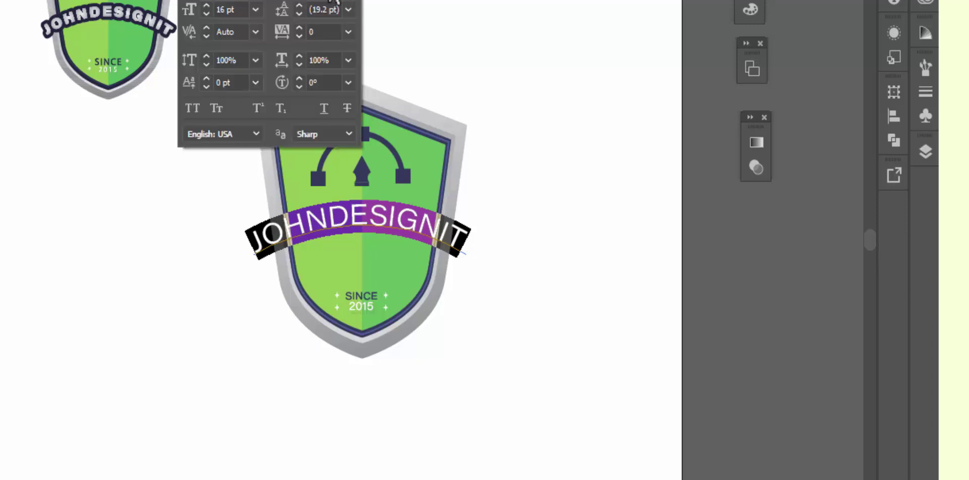
click(336, 1)
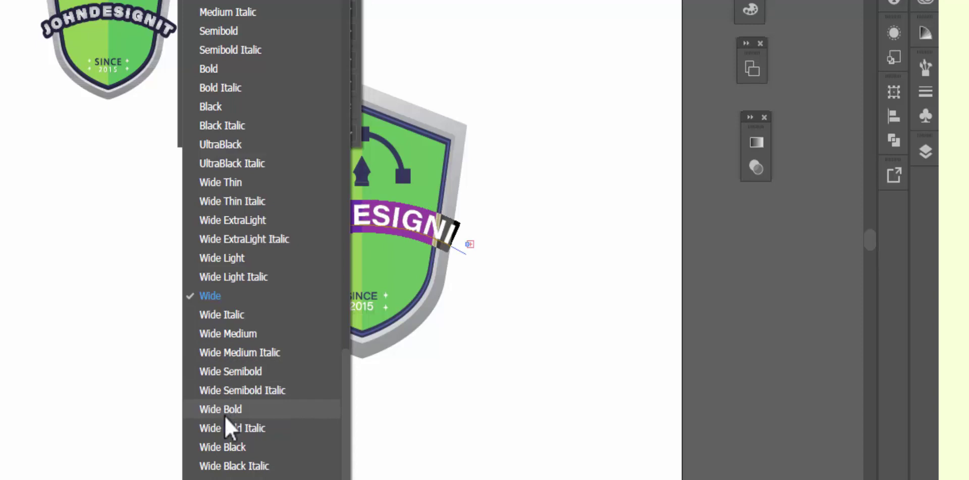
click(225, 446)
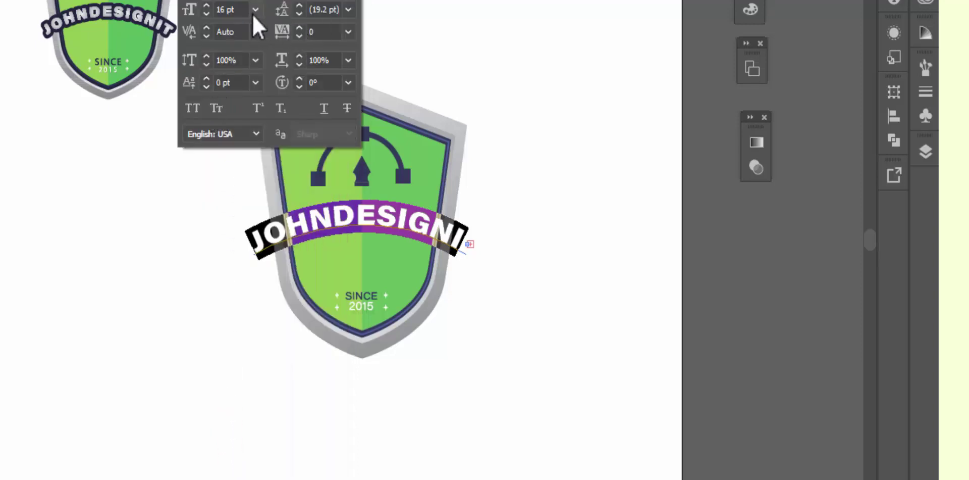
click(207, 16)
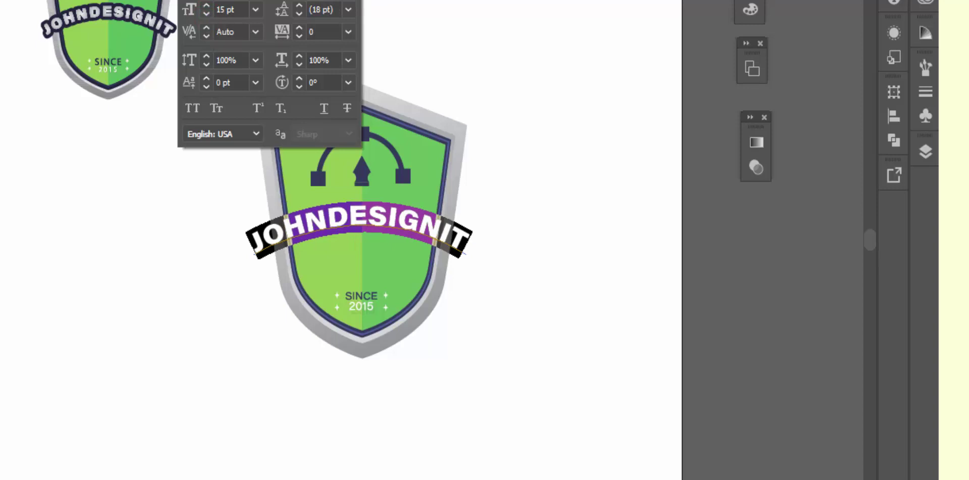
key(Escape)
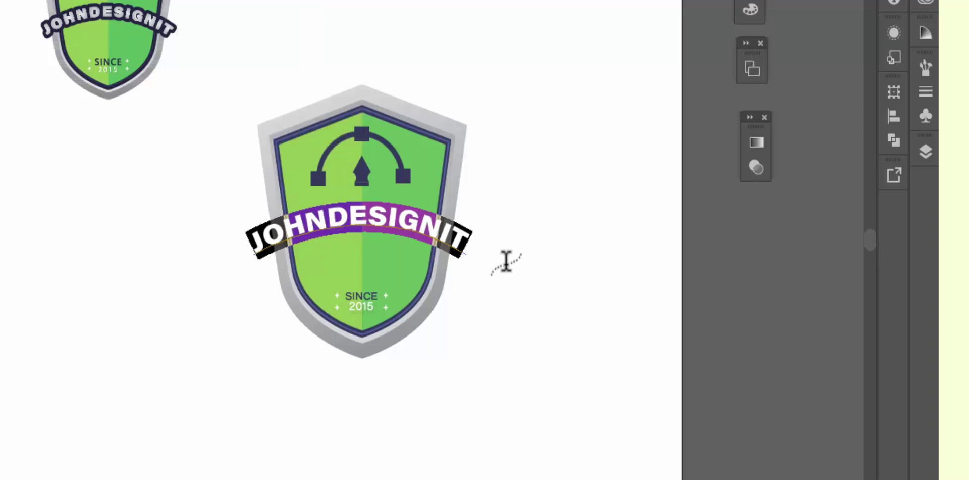
key(Escape)
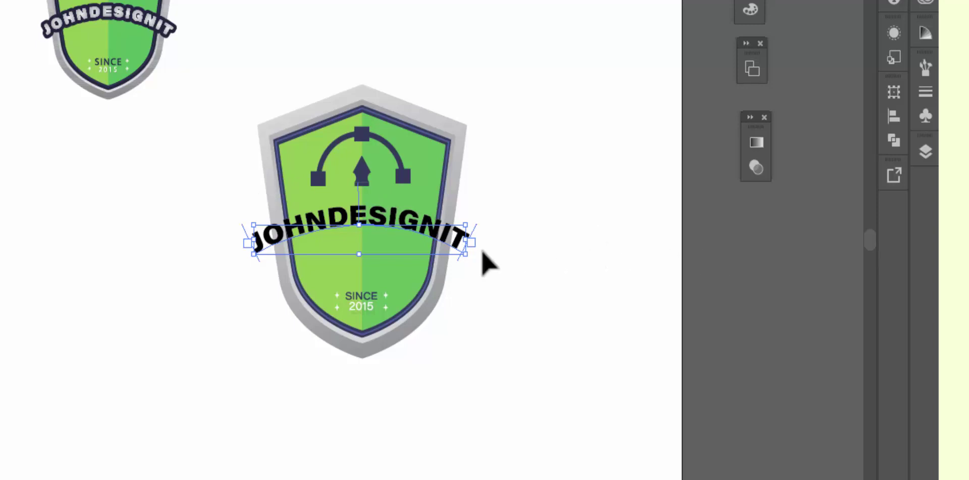
Narrow the arched JOHNDESIGNIT text from its left end so it sits centered across the shield
click(464, 236)
drag(465, 237, 471, 240)
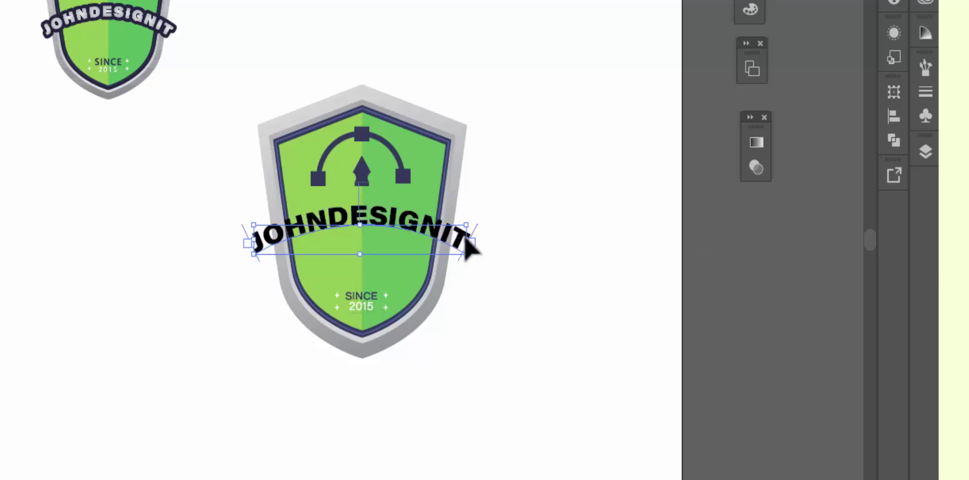
click(255, 237)
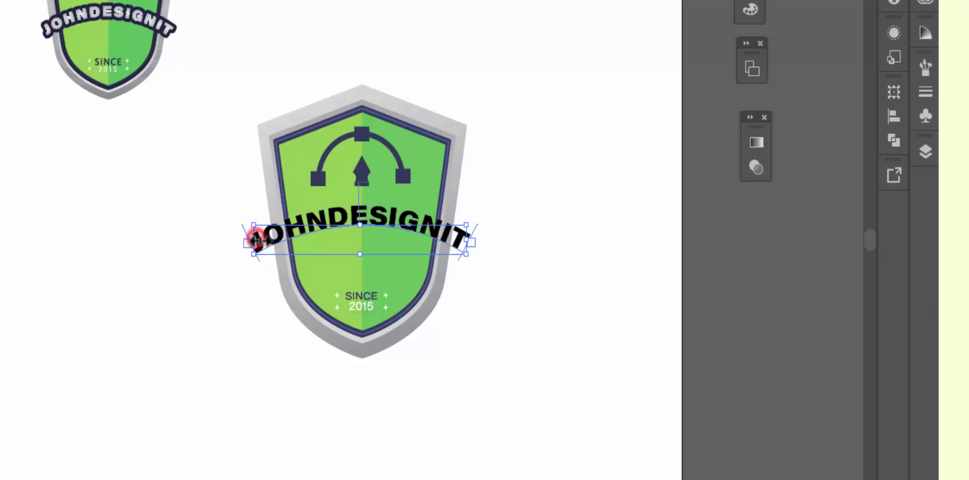
drag(255, 237, 256, 241)
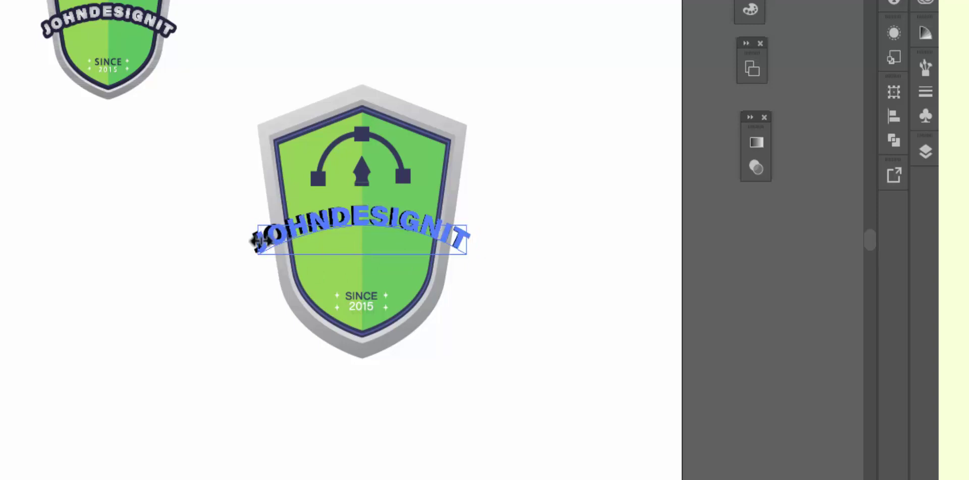
drag(256, 241, 263, 244)
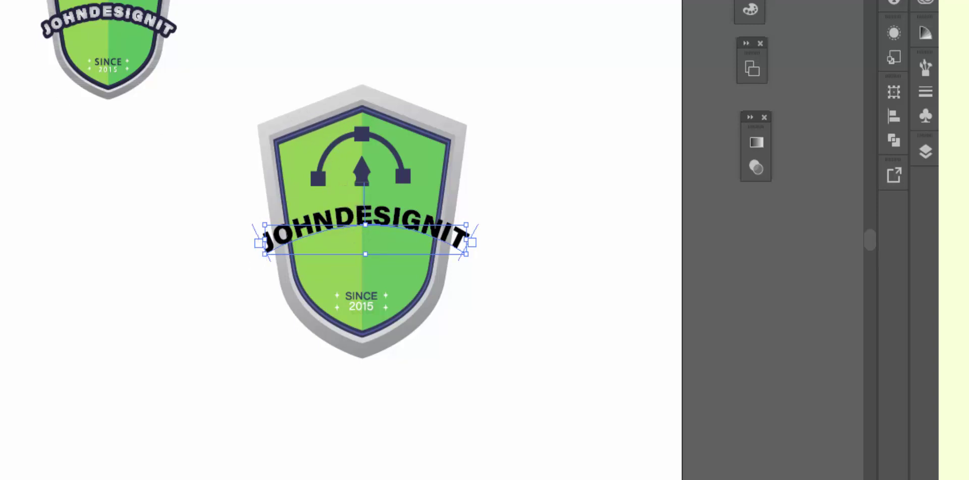
Recolor the arched JOHNDESIGNIT text with the dark navy of the swatch above the artboard
scroll(173, 207, up, 3)
scroll(173, 217, up, 5)
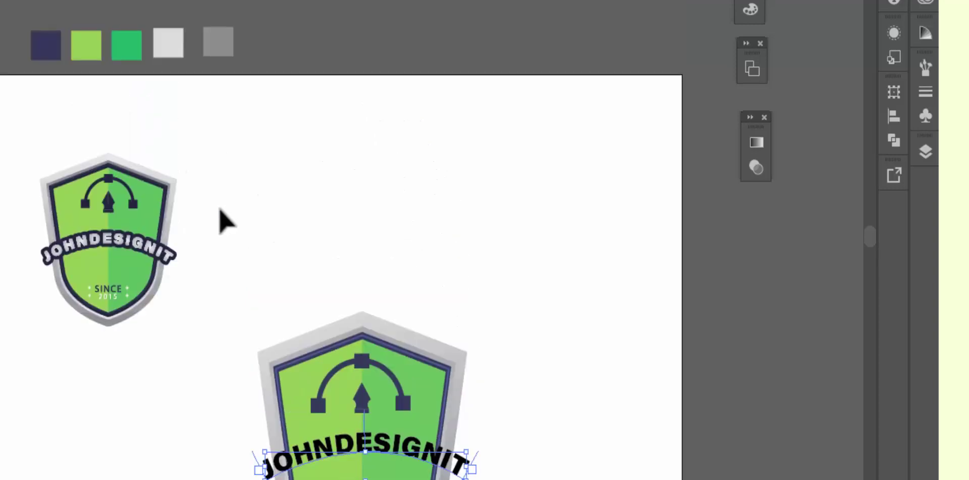
scroll(226, 221, down, 2)
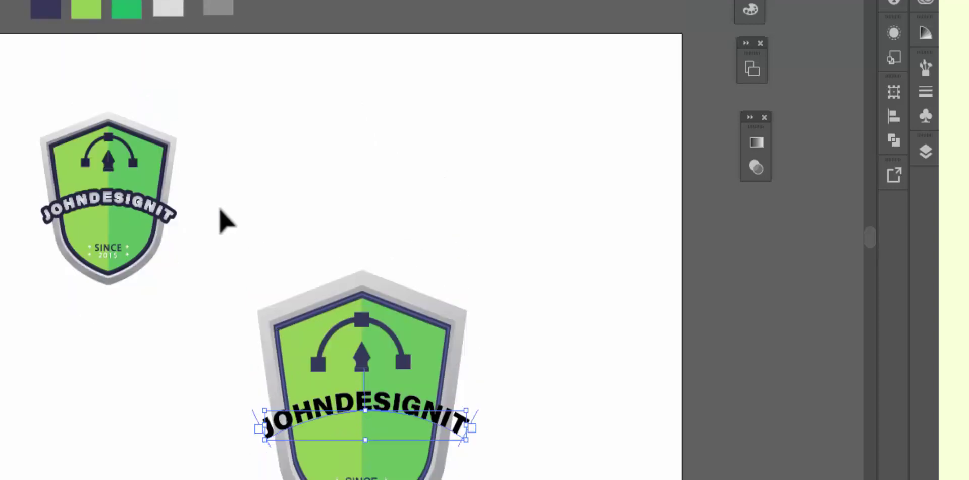
scroll(226, 221, down, 1)
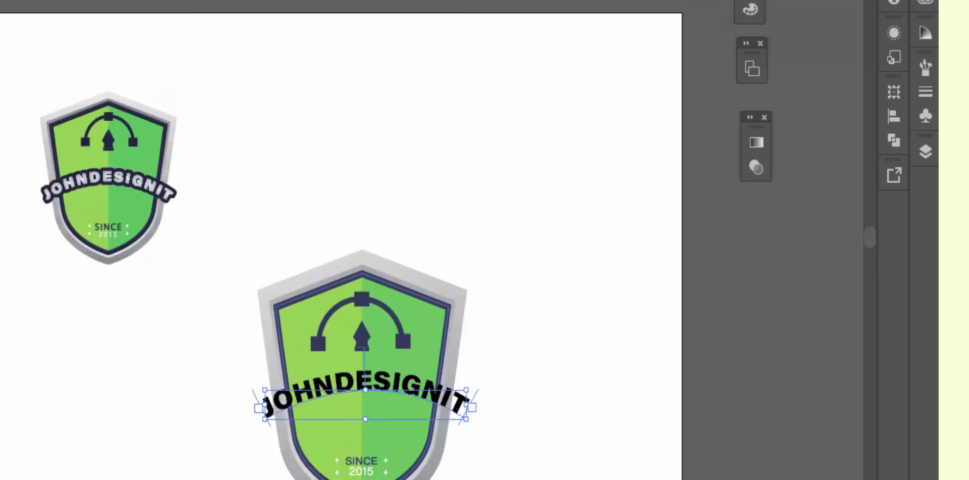
key(a)
click(39, 3)
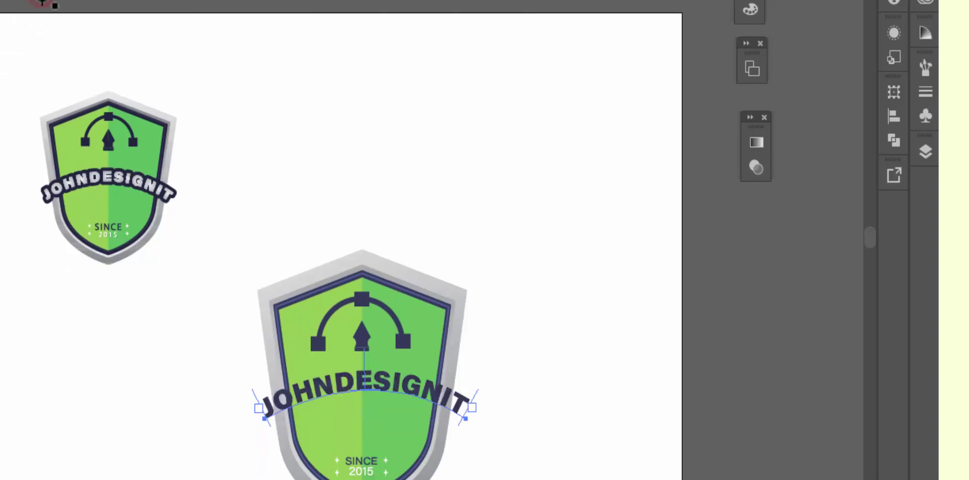
key(v)
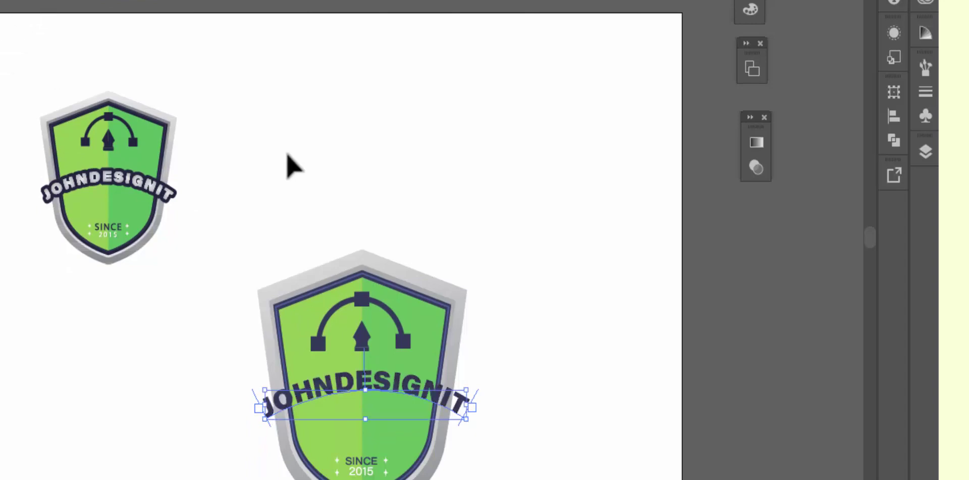
Expand the arched JOHNDESIGNIT text into shapes with Object and Fill enabled
click(35, 1)
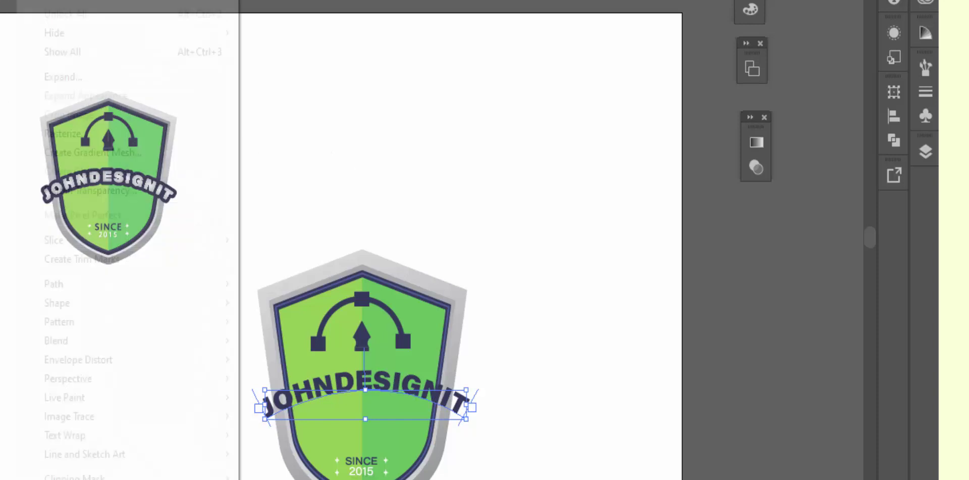
click(50, 74)
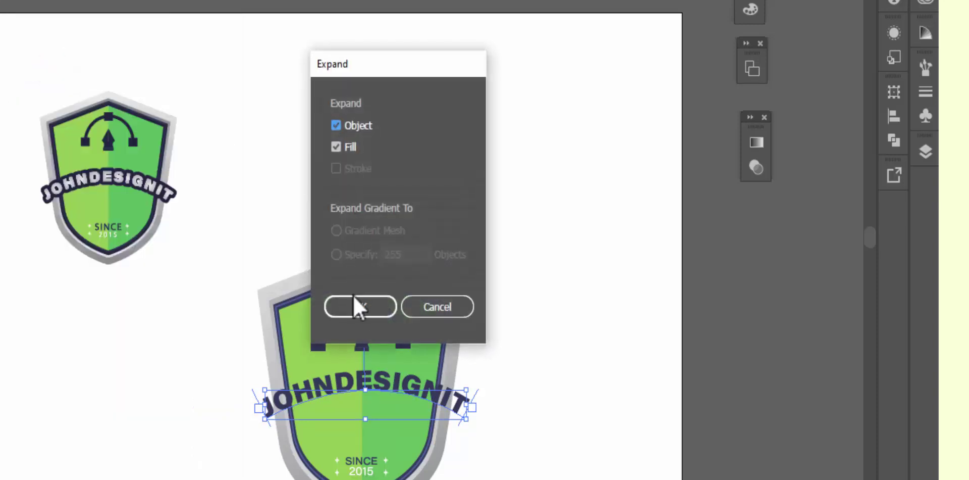
click(356, 304)
click(524, 253)
Copy the expanded JOHNDESIGNIT lettering and paste the duplicate in front, exactly over the original
click(389, 384)
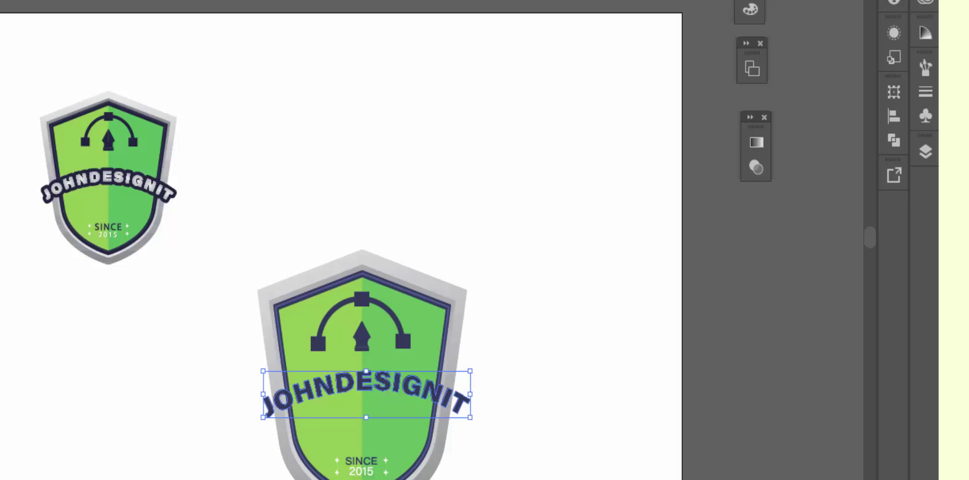
click(48, 1)
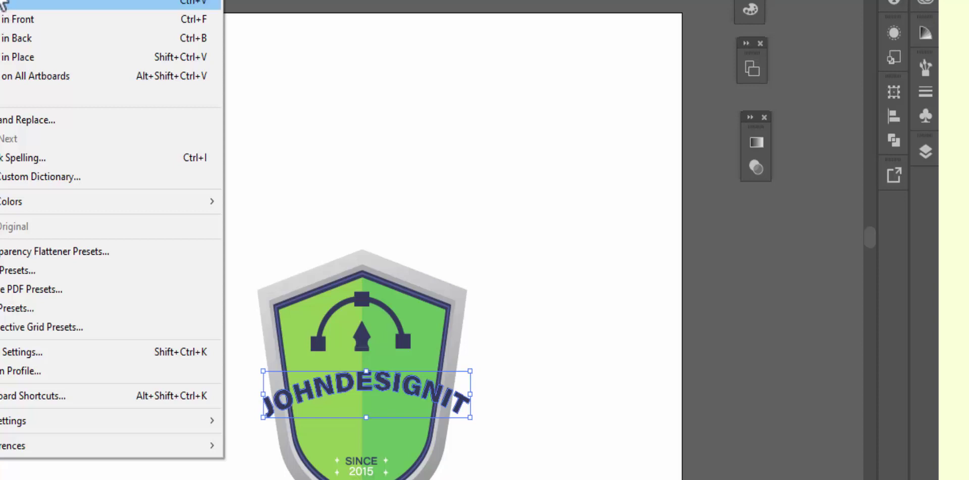
click(2, 2)
click(3, 2)
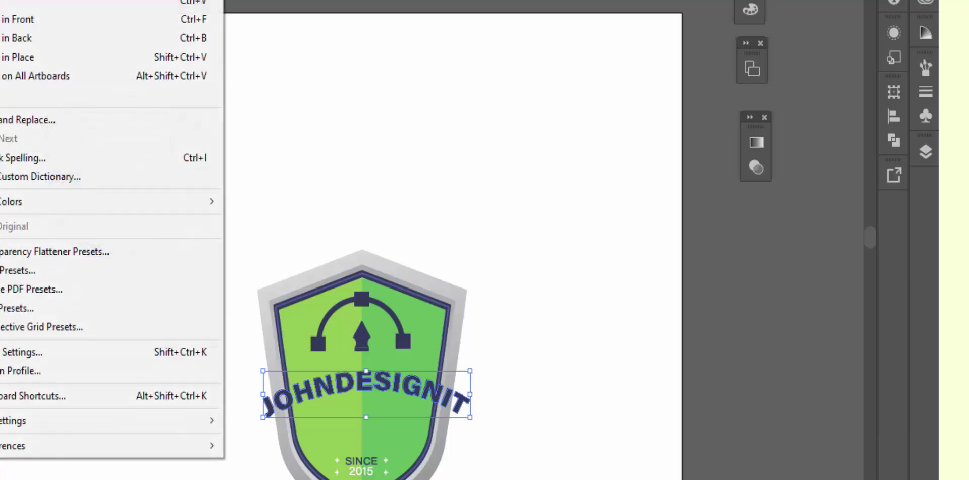
click(1, 9)
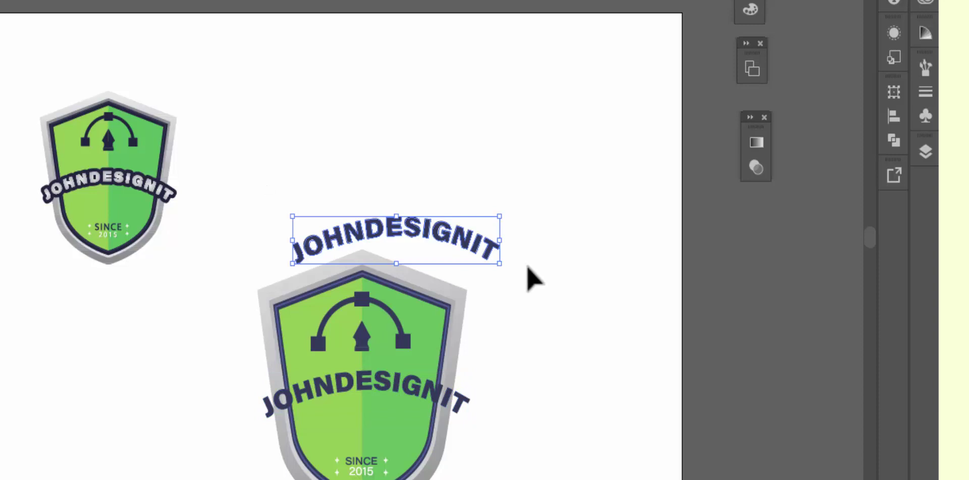
key(ctrl+z)
key(ctrl+f)
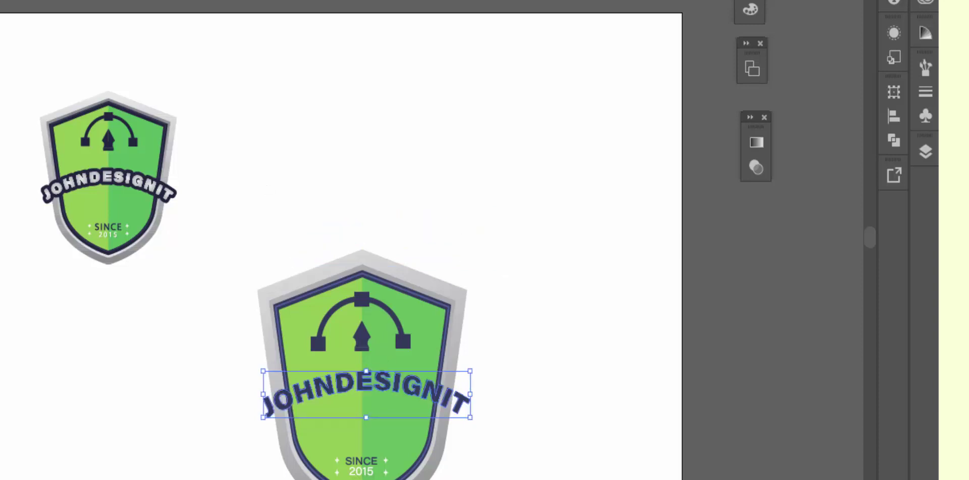
Fill the front copy of the JOHNDESIGNIT lettering with the silver gradient sampled from the shield's outer border
click(17, 17)
key(ctrl+shift+o)
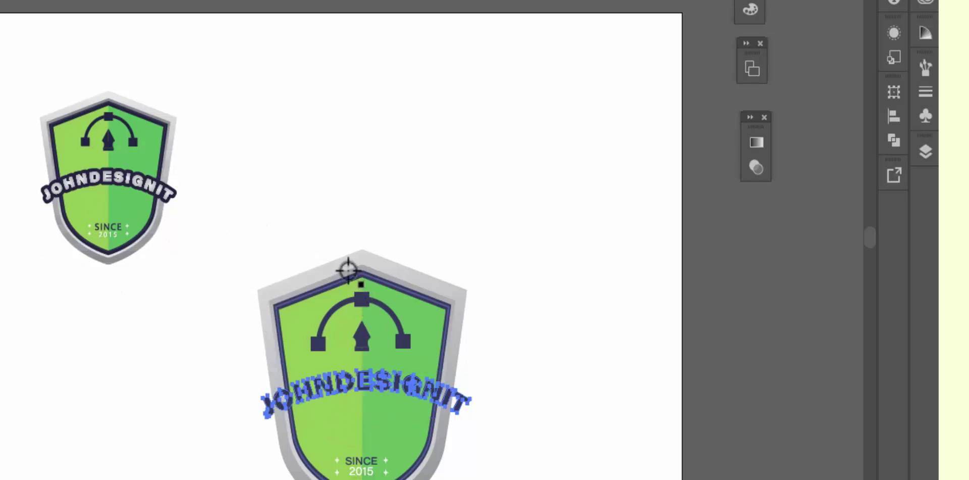
click(333, 268)
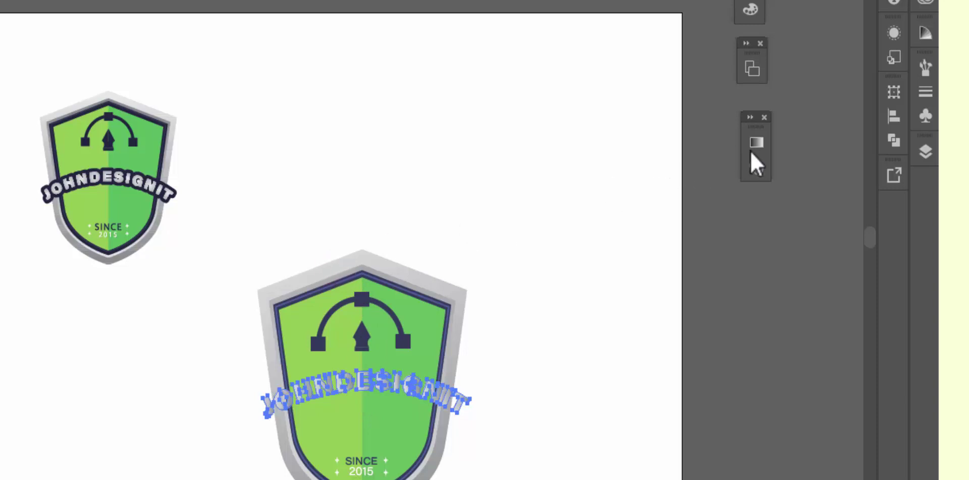
Change the front JOHNDESIGNIT lettering's silver gradient to the radial type and deselect the lettering
click(750, 119)
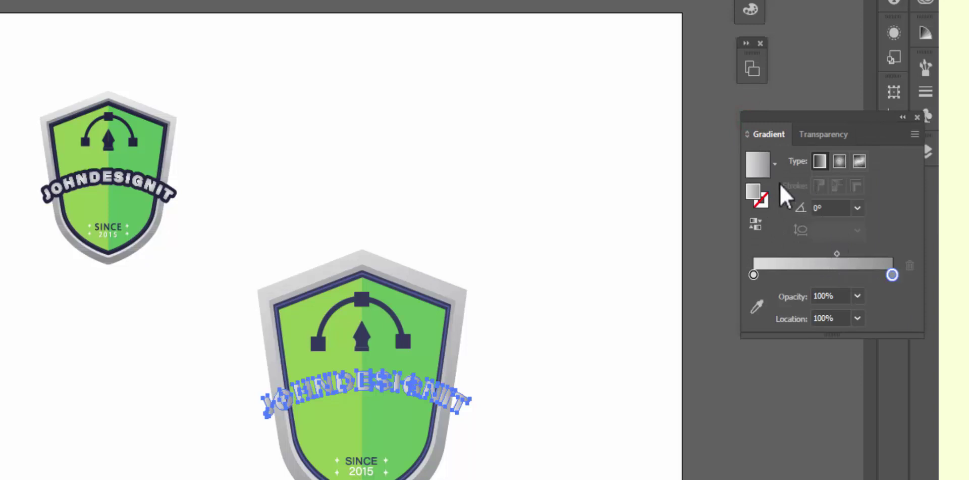
click(836, 164)
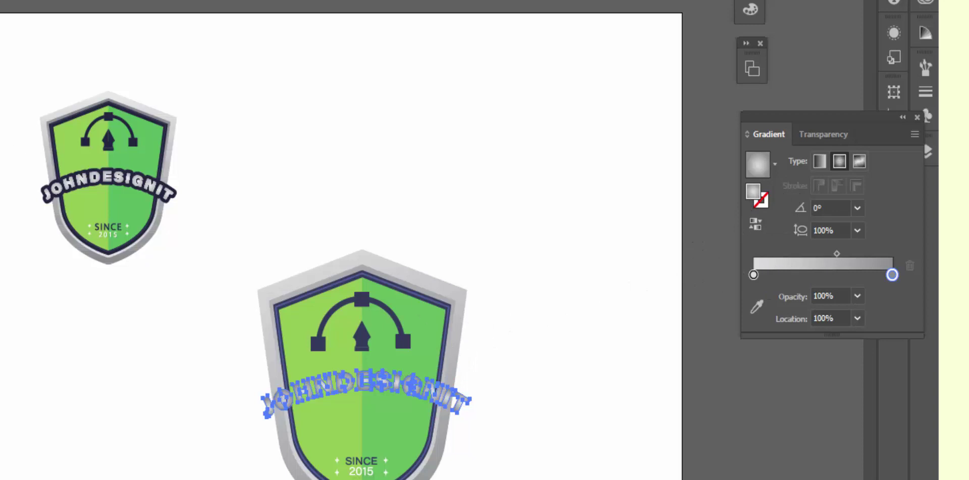
key(v)
click(522, 267)
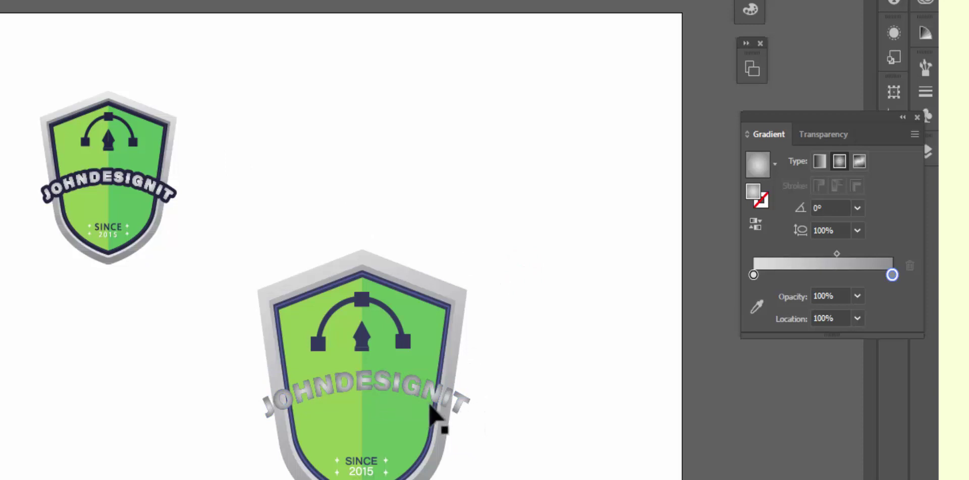
Temporarily hide the front silver lettering to select the navy JOHNDESIGNIT lettering behind it, and show the silver copy again
click(416, 396)
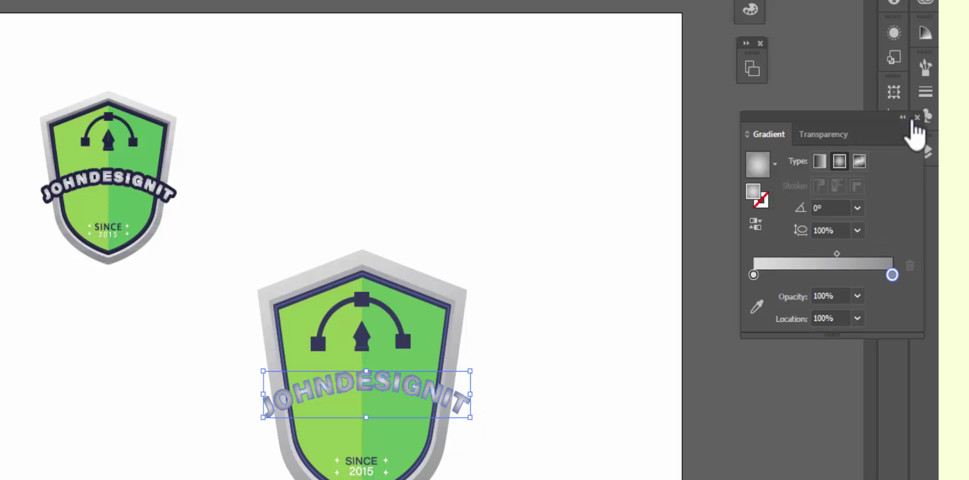
click(917, 118)
click(923, 151)
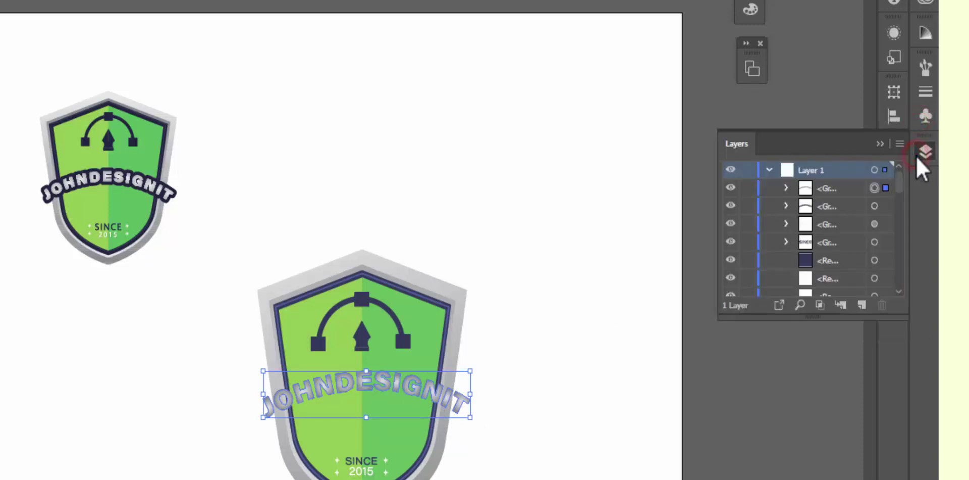
click(731, 188)
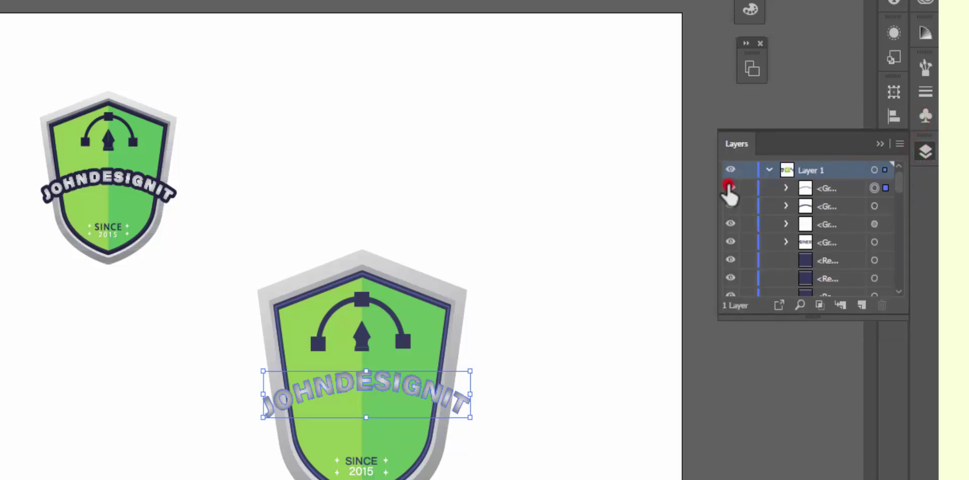
click(402, 396)
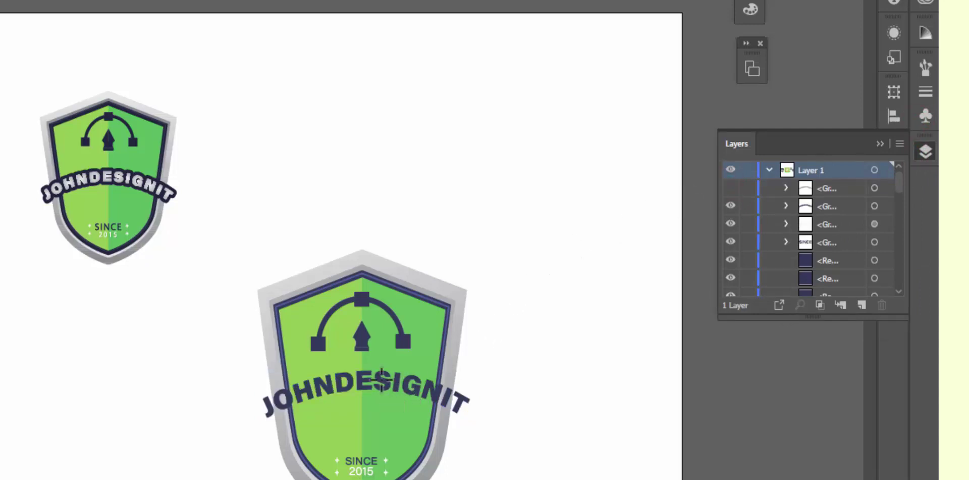
click(731, 188)
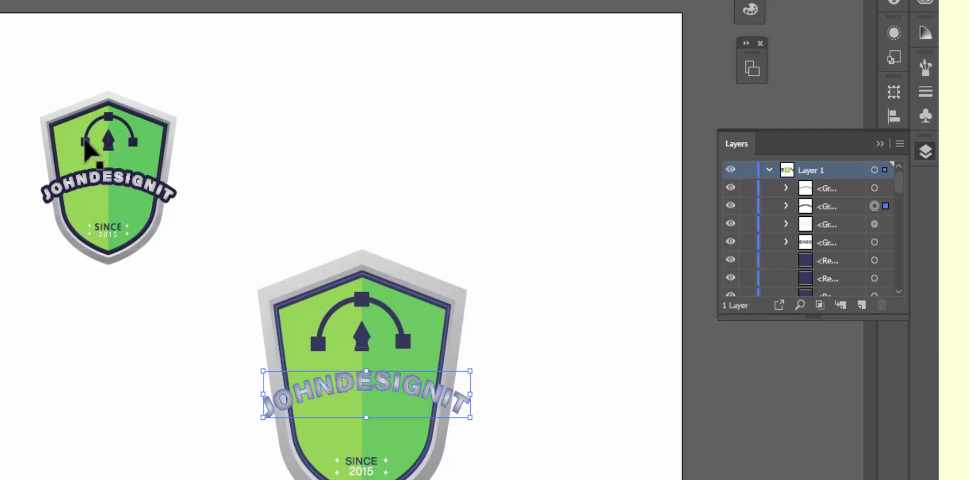
Start an Offset Path on the navy JOHNDESIGNIT lettering with Round joins and the preview enabled
click(31, 0)
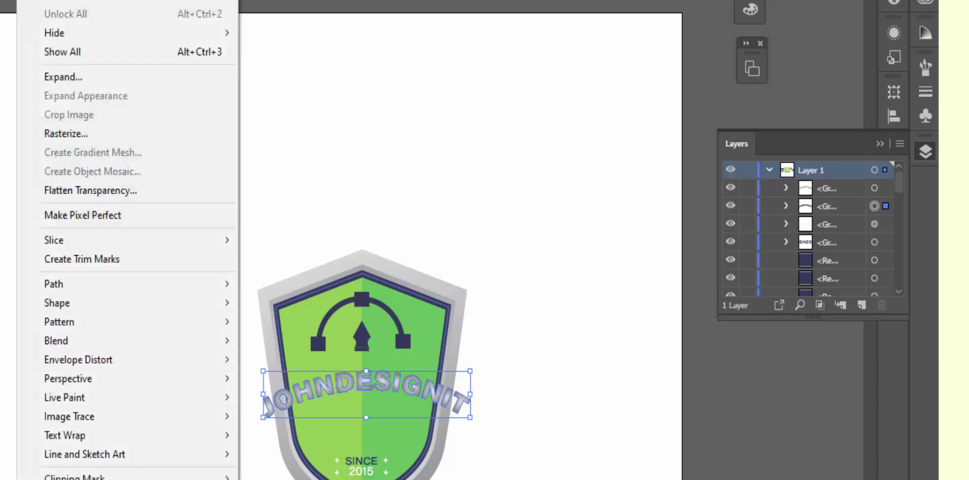
mouse_move(65, 283)
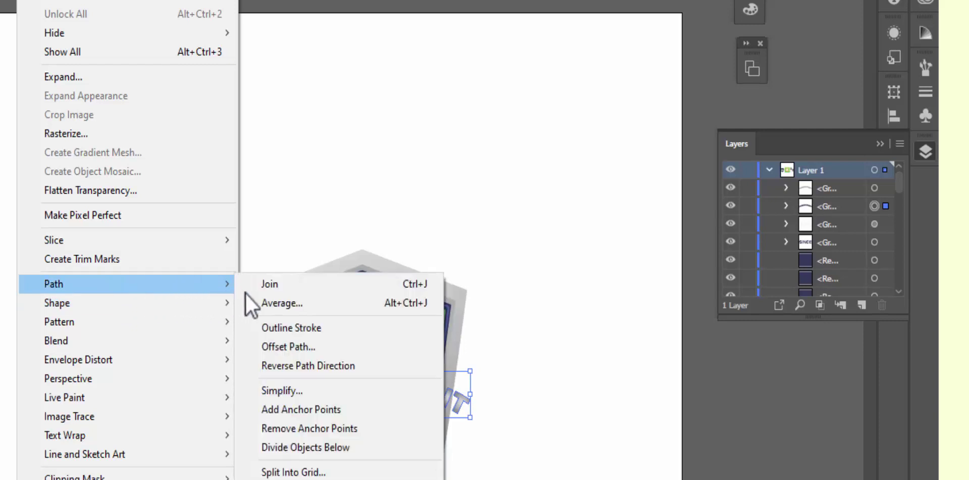
click(296, 346)
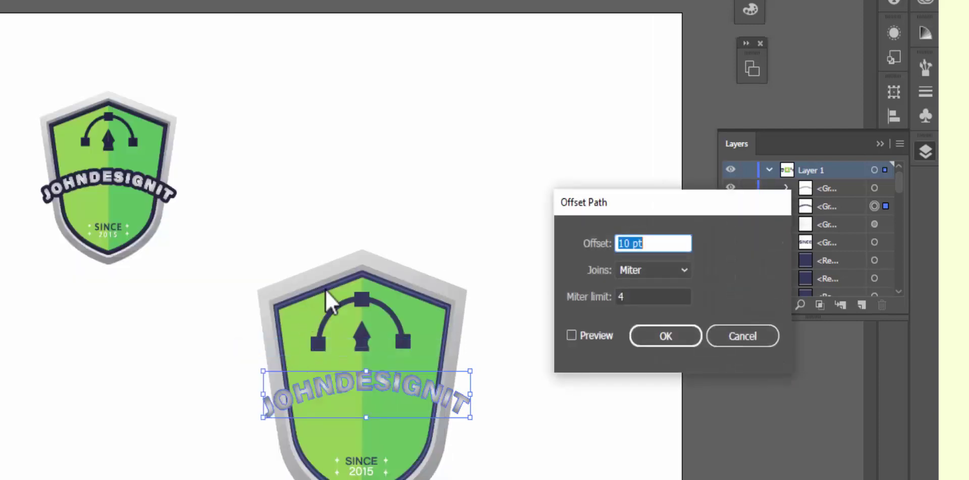
click(688, 272)
click(649, 304)
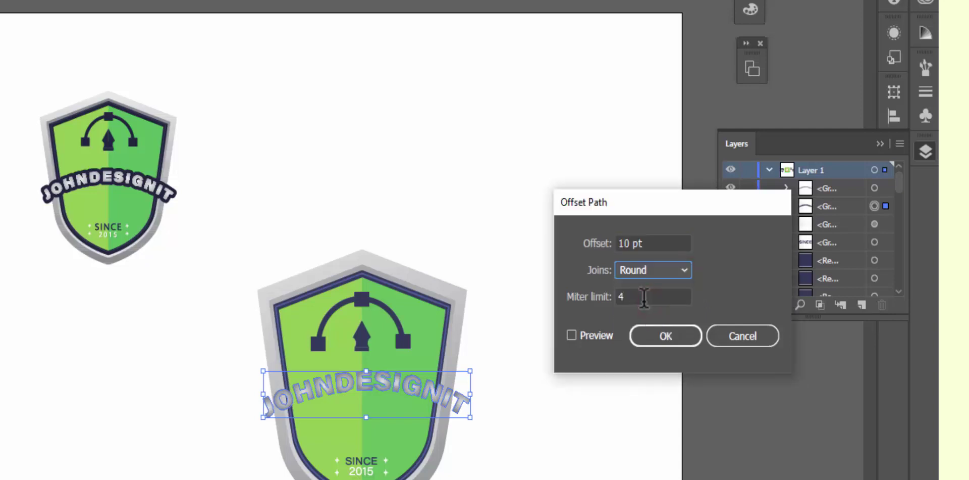
click(571, 335)
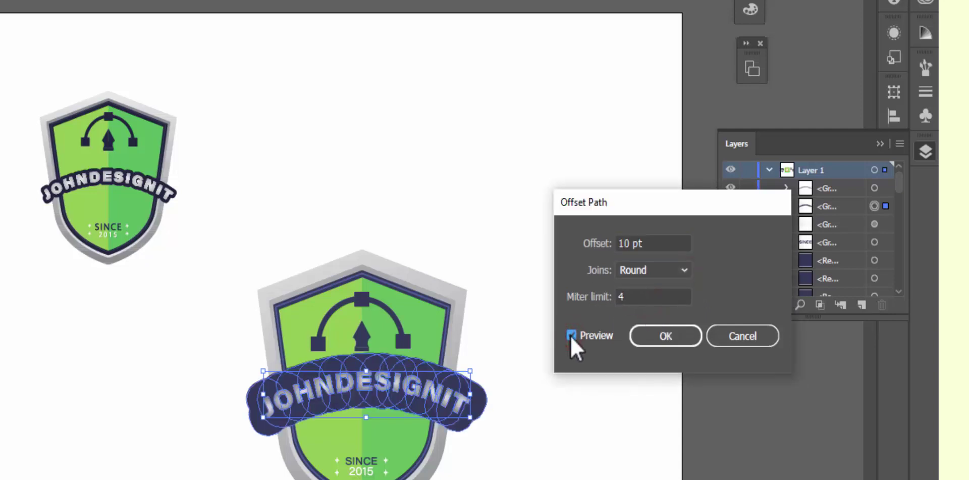
Try a 5 pt offset around the navy JOHNDESIGNIT lettering
double_click(640, 244)
drag(604, 243, 577, 246)
text(5)
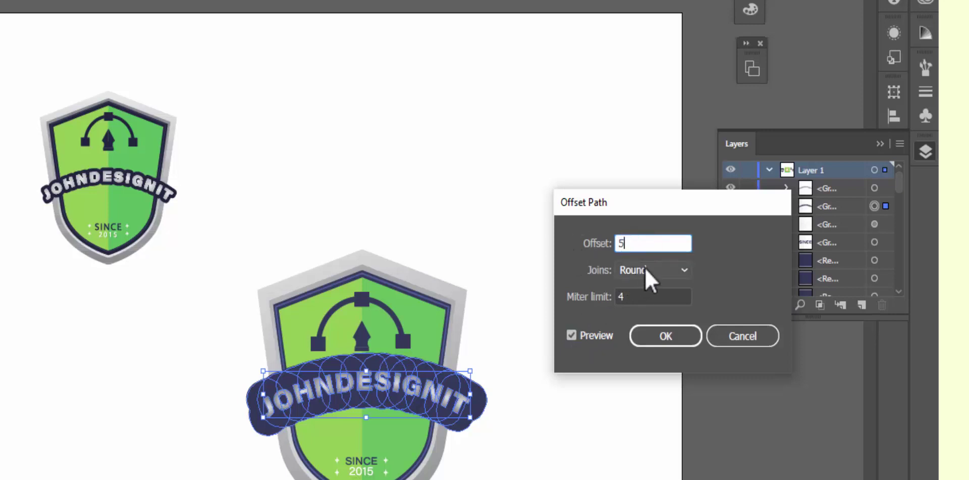
click(648, 292)
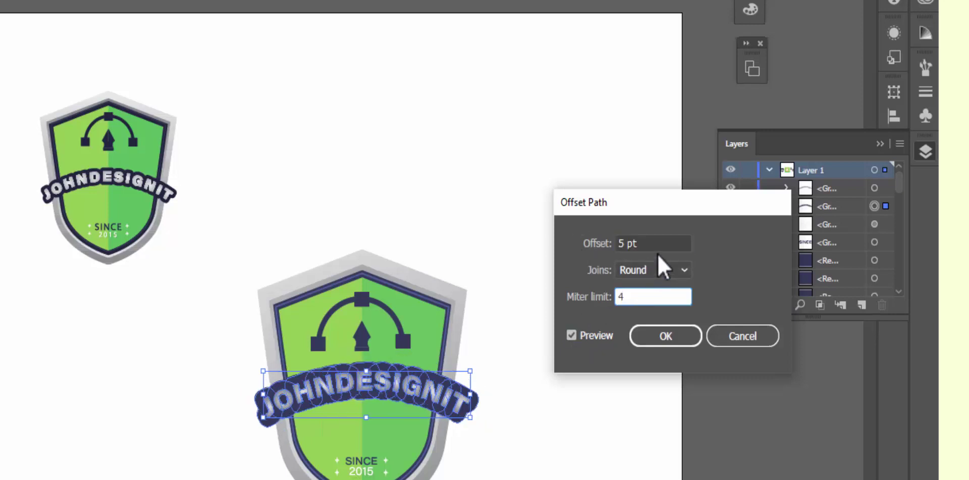
Set the navy lettering's offset to 2 pt, apply the Offset Path and deselect the lettering
drag(649, 241, 612, 243)
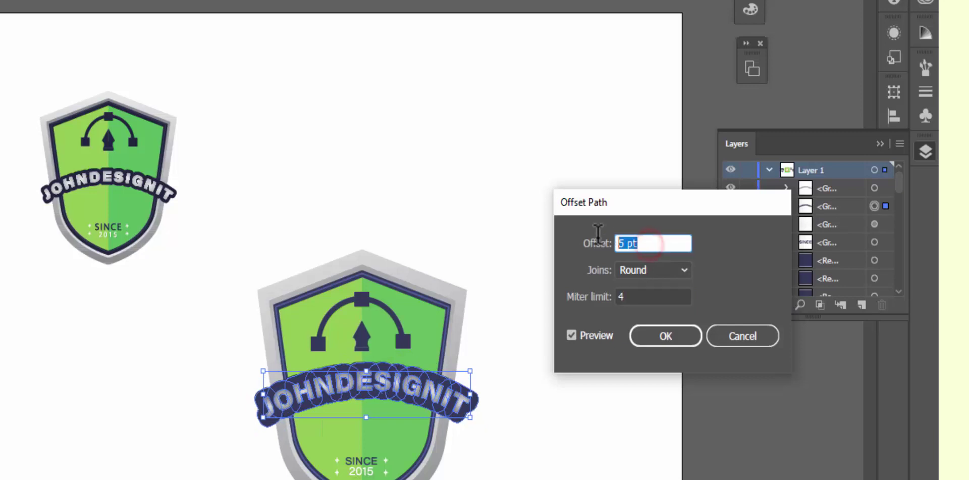
text(2)
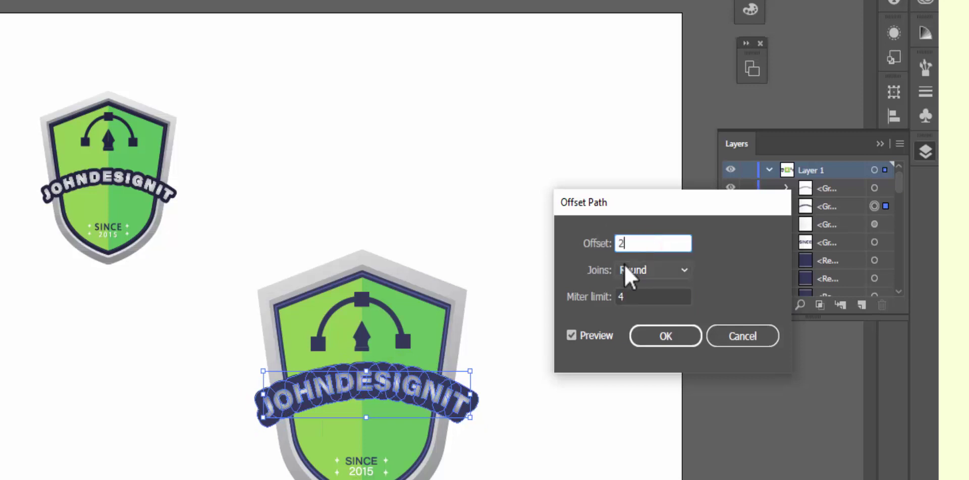
click(631, 295)
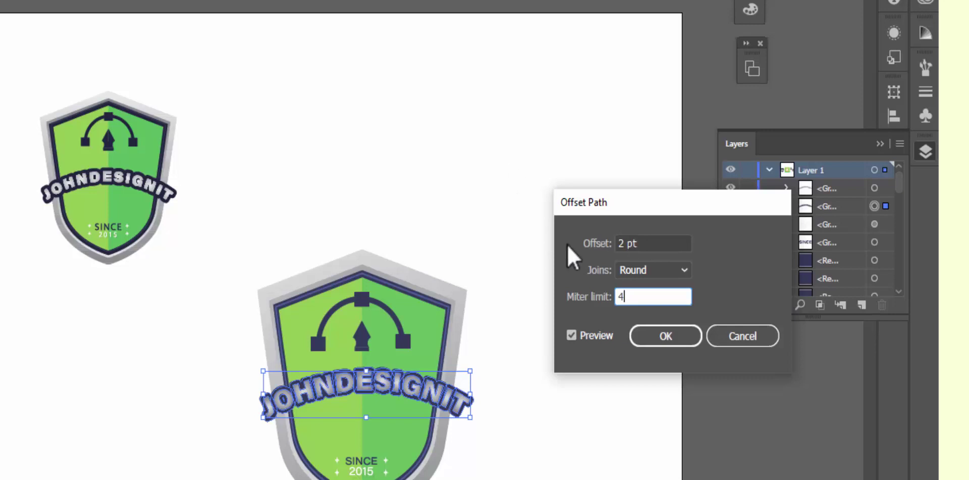
click(642, 335)
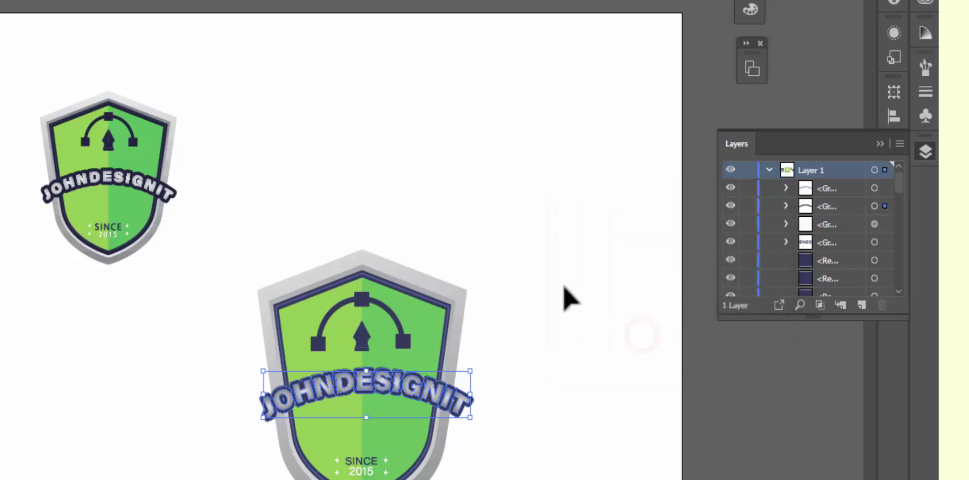
click(492, 243)
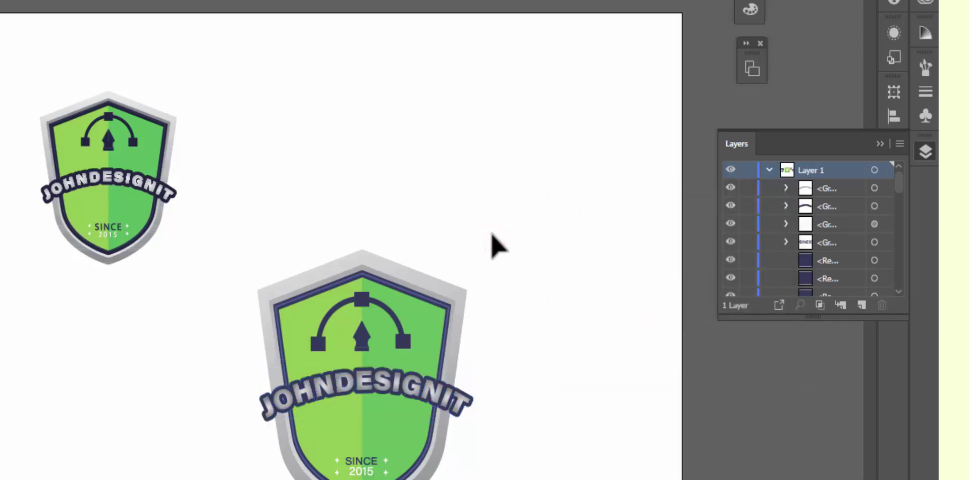
Select the entire new shield badge and move it up beside the reference badge
scroll(492, 242, down, 5)
scroll(492, 242, down, 3)
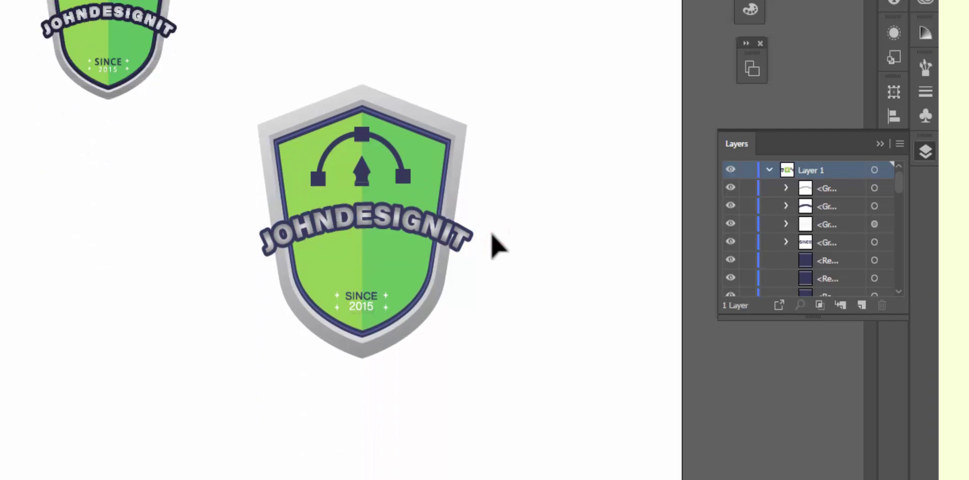
scroll(492, 243, up, 4)
drag(247, 152, 491, 449)
drag(481, 398, 474, 389)
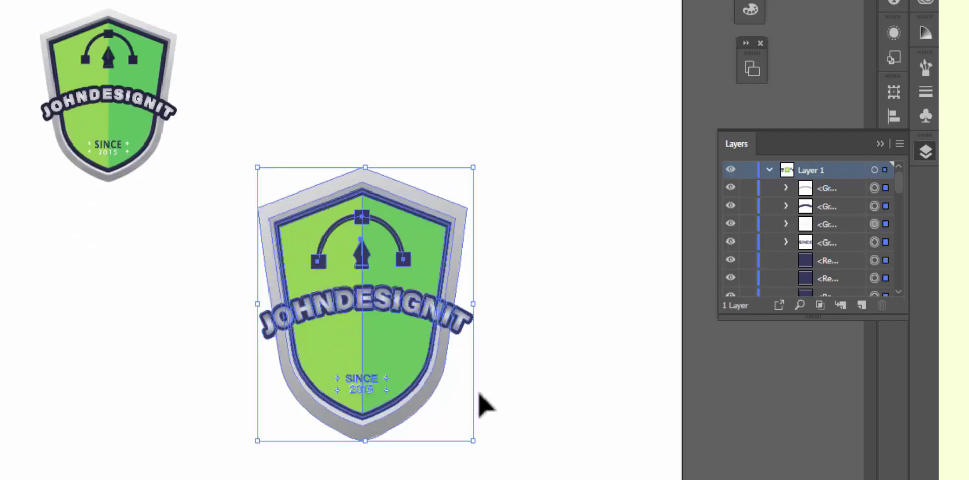
scroll(368, 313, up, 3)
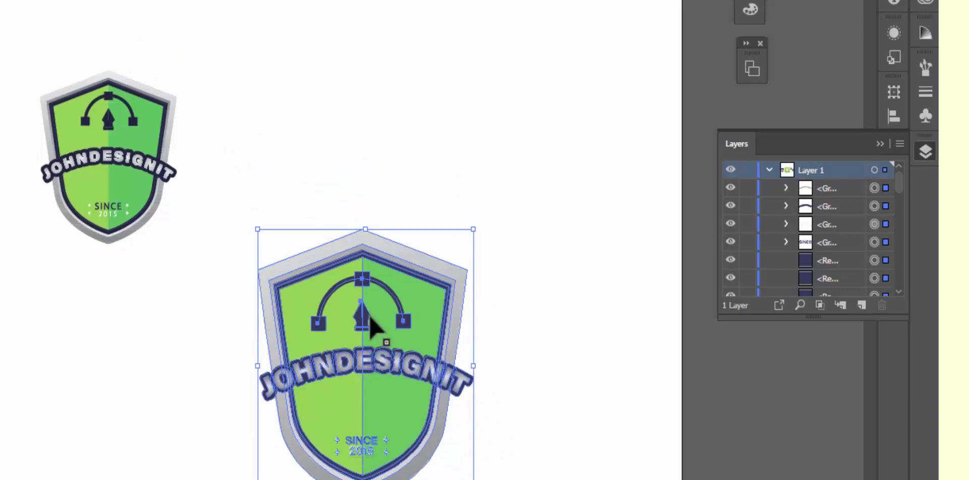
drag(368, 357, 382, 162)
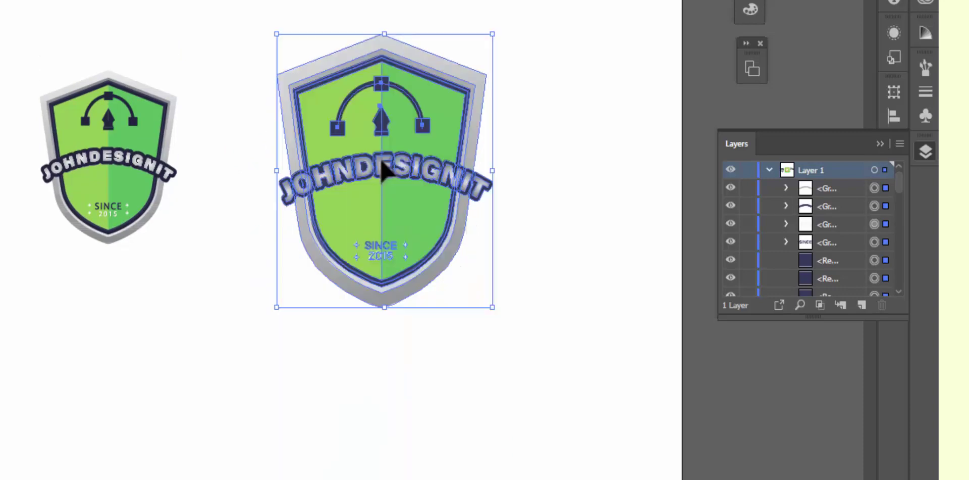
Select all parts of the new badge and convert them to plain shapes with Expand Appearance and Expand
drag(245, 13, 556, 382)
key(alt+o)
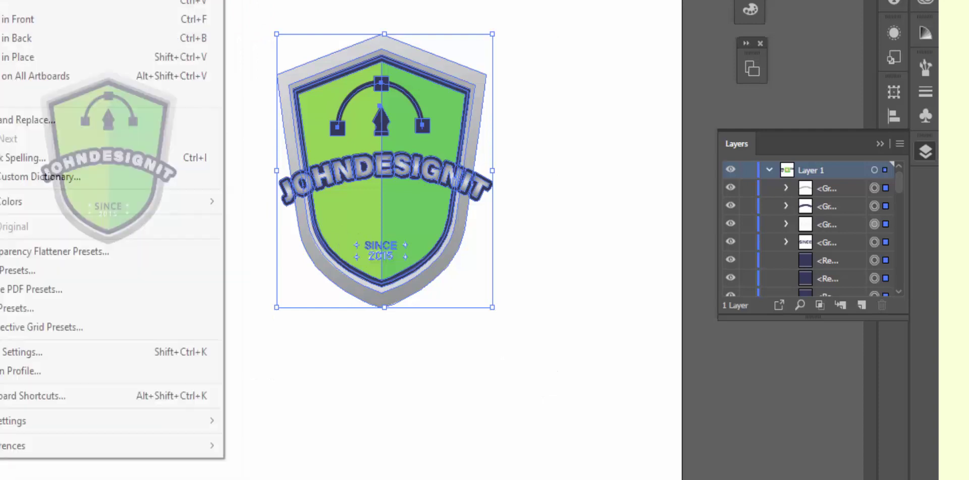
click(65, 96)
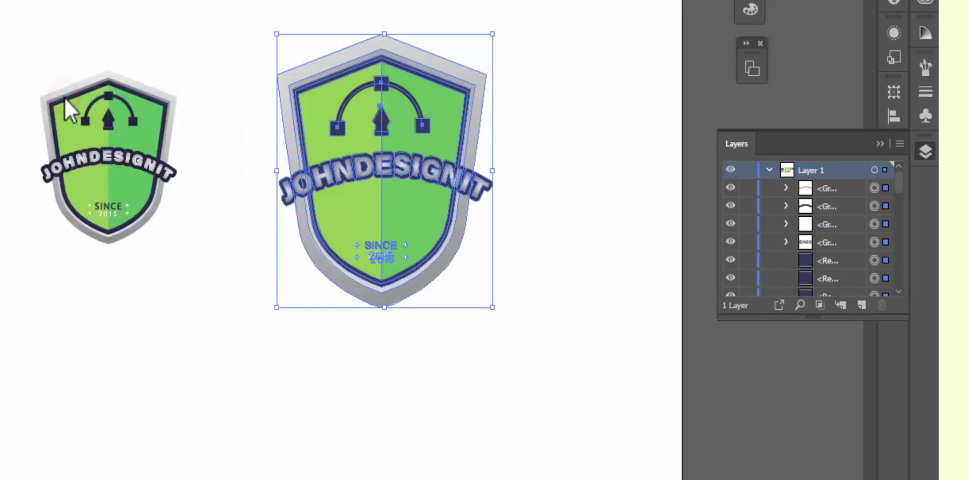
key(alt+o)
click(59, 74)
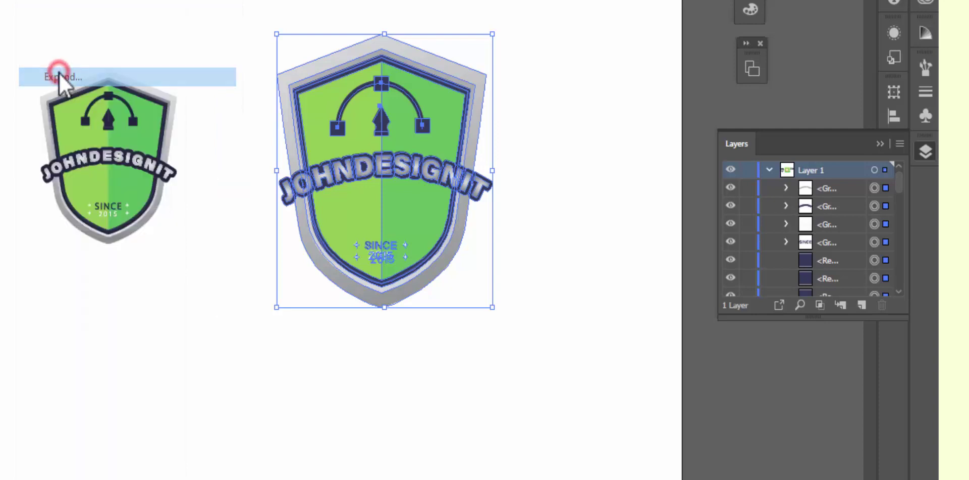
click(351, 303)
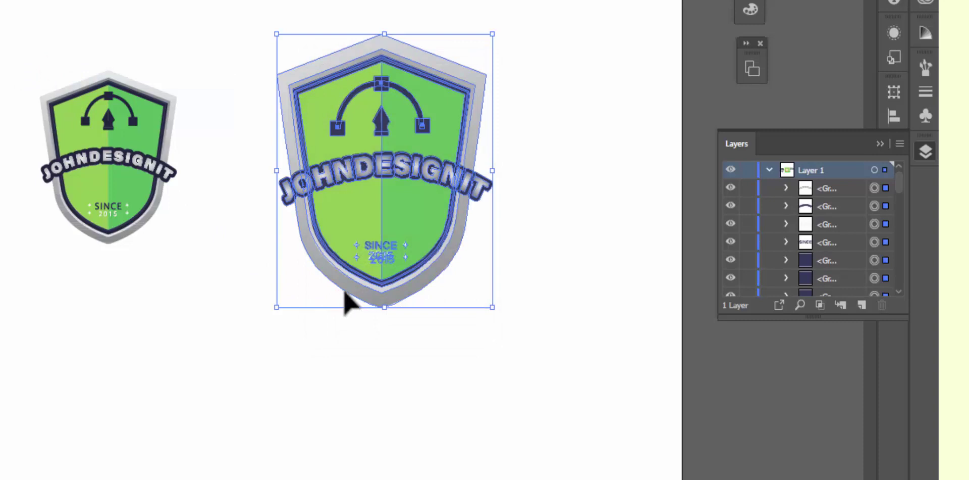
Group all the expanded parts of the new badge and check that it selects as one object
click(514, 214)
click(389, 186)
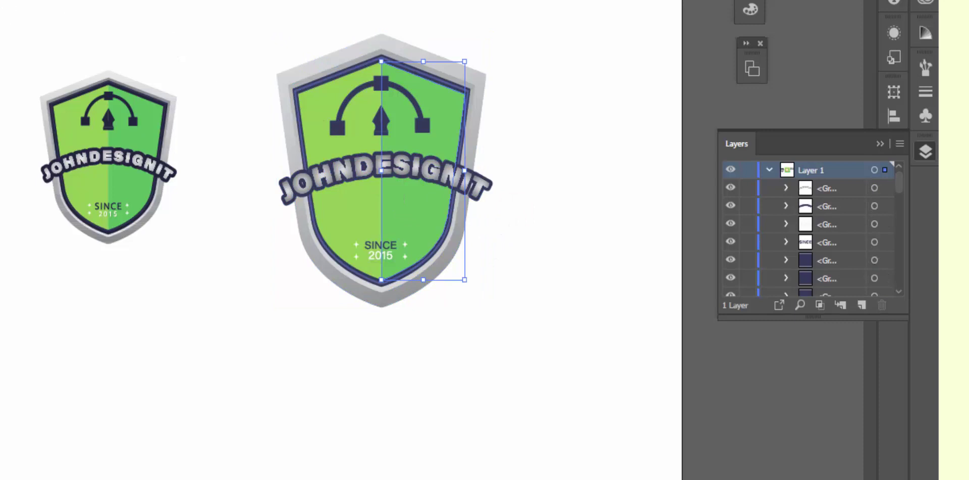
drag(238, 12, 528, 339)
key(alt+o)
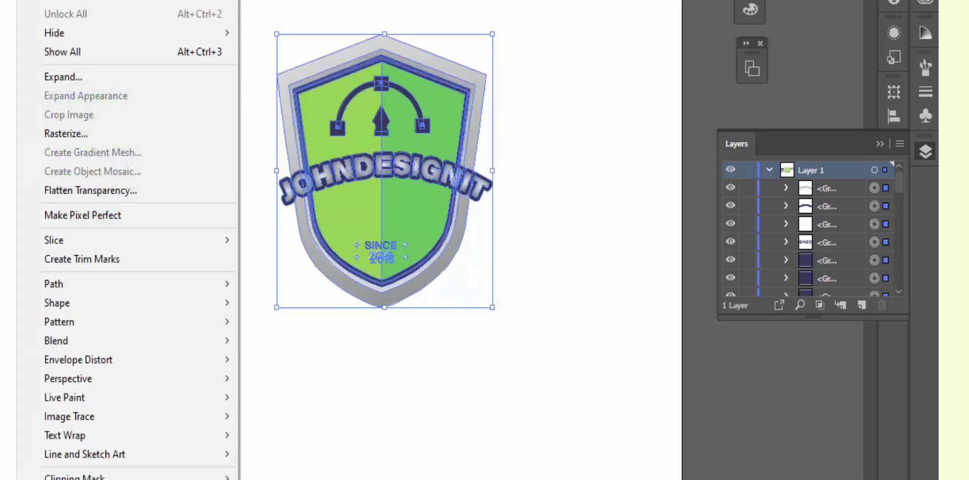
key(shift+ctrl+g)
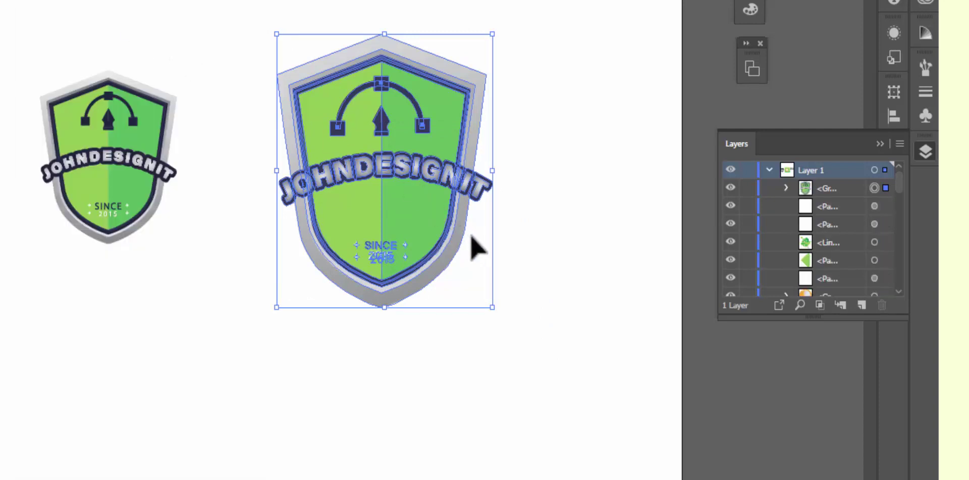
click(535, 278)
click(413, 202)
click(553, 160)
click(439, 99)
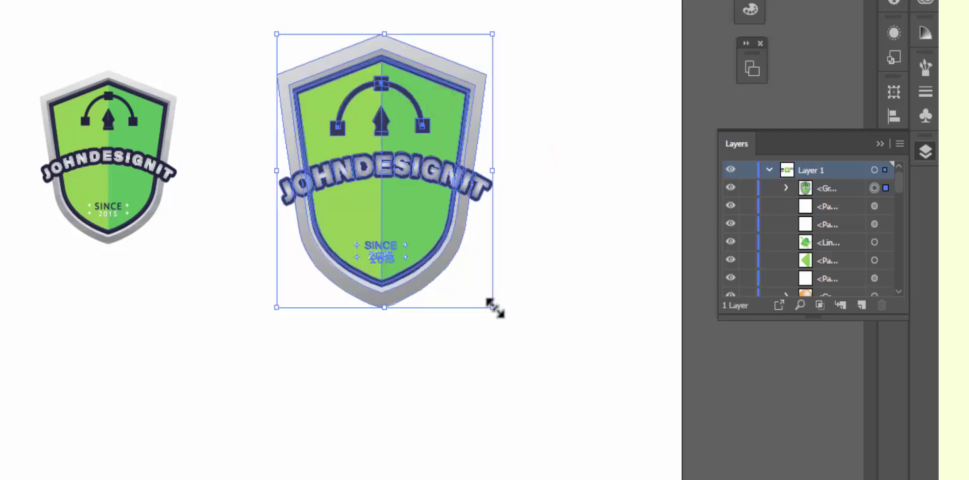
Scale the grouped badge proportionally about its center until it is slightly larger than the reference badge
drag(493, 306, 438, 238)
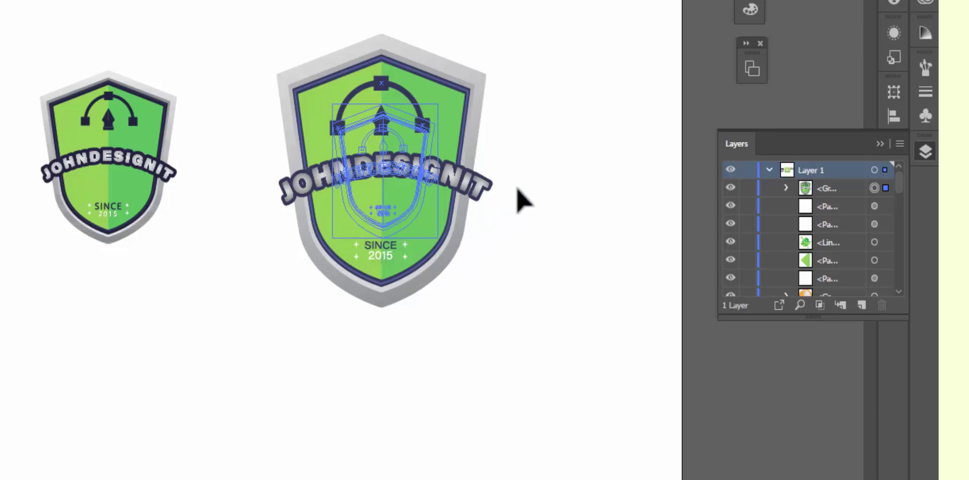
click(519, 192)
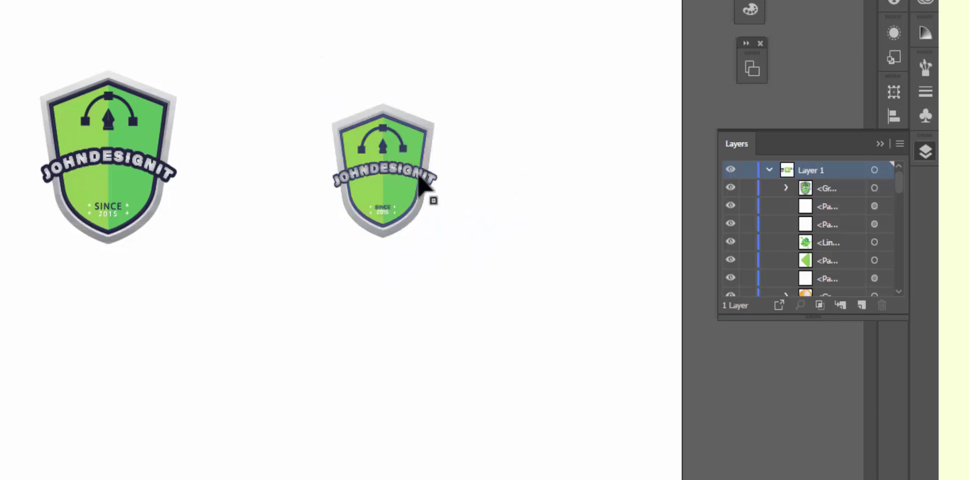
click(400, 177)
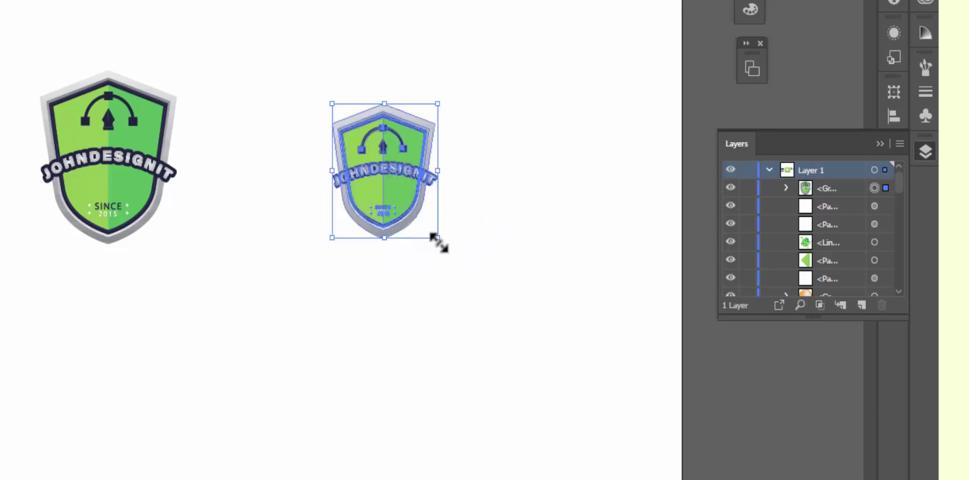
drag(438, 238, 512, 248)
click(513, 248)
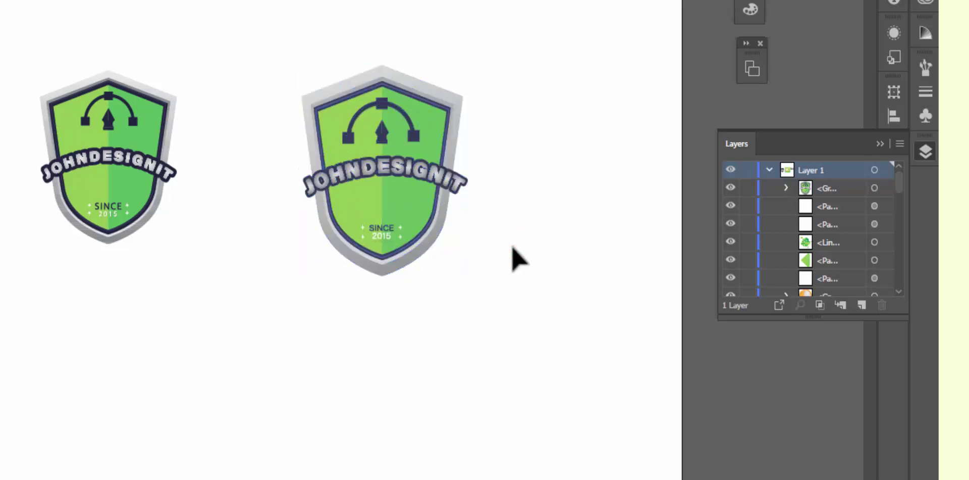